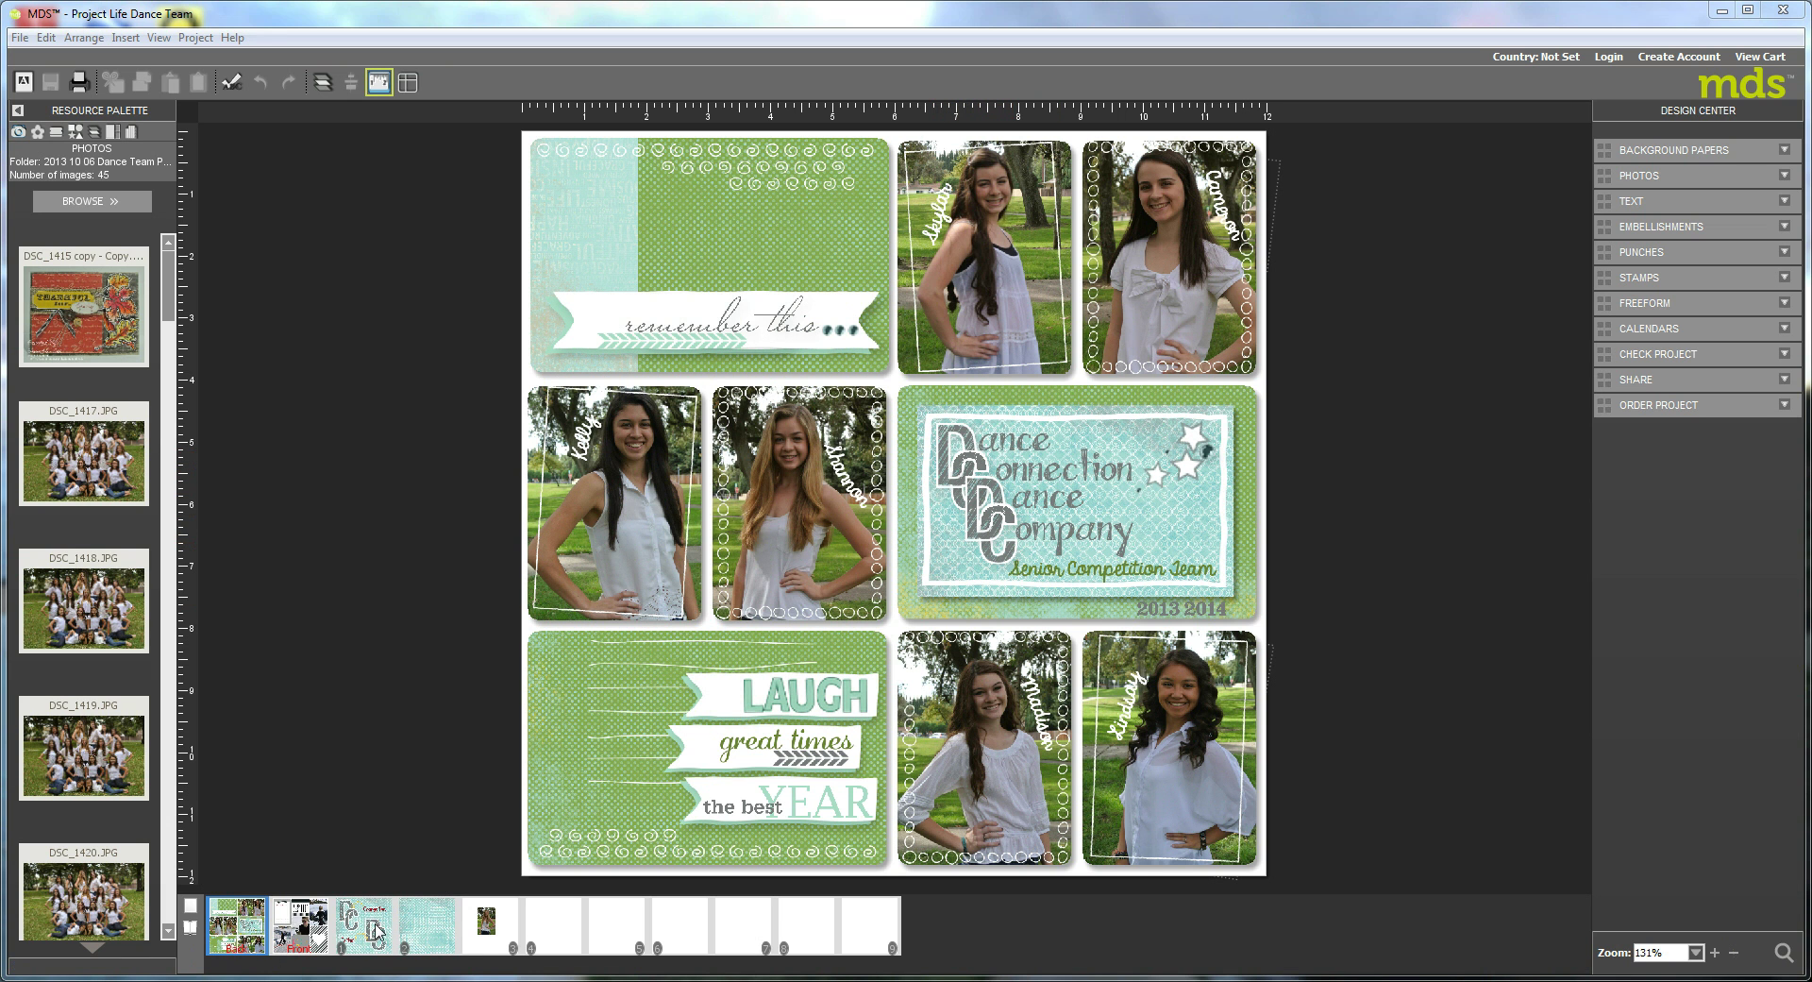
# Add the letter stamps C and D from the ABC-123 Outline Alphabet & Numbers set to the blank turquoise patterned page.
pyautogui.click(414, 933)
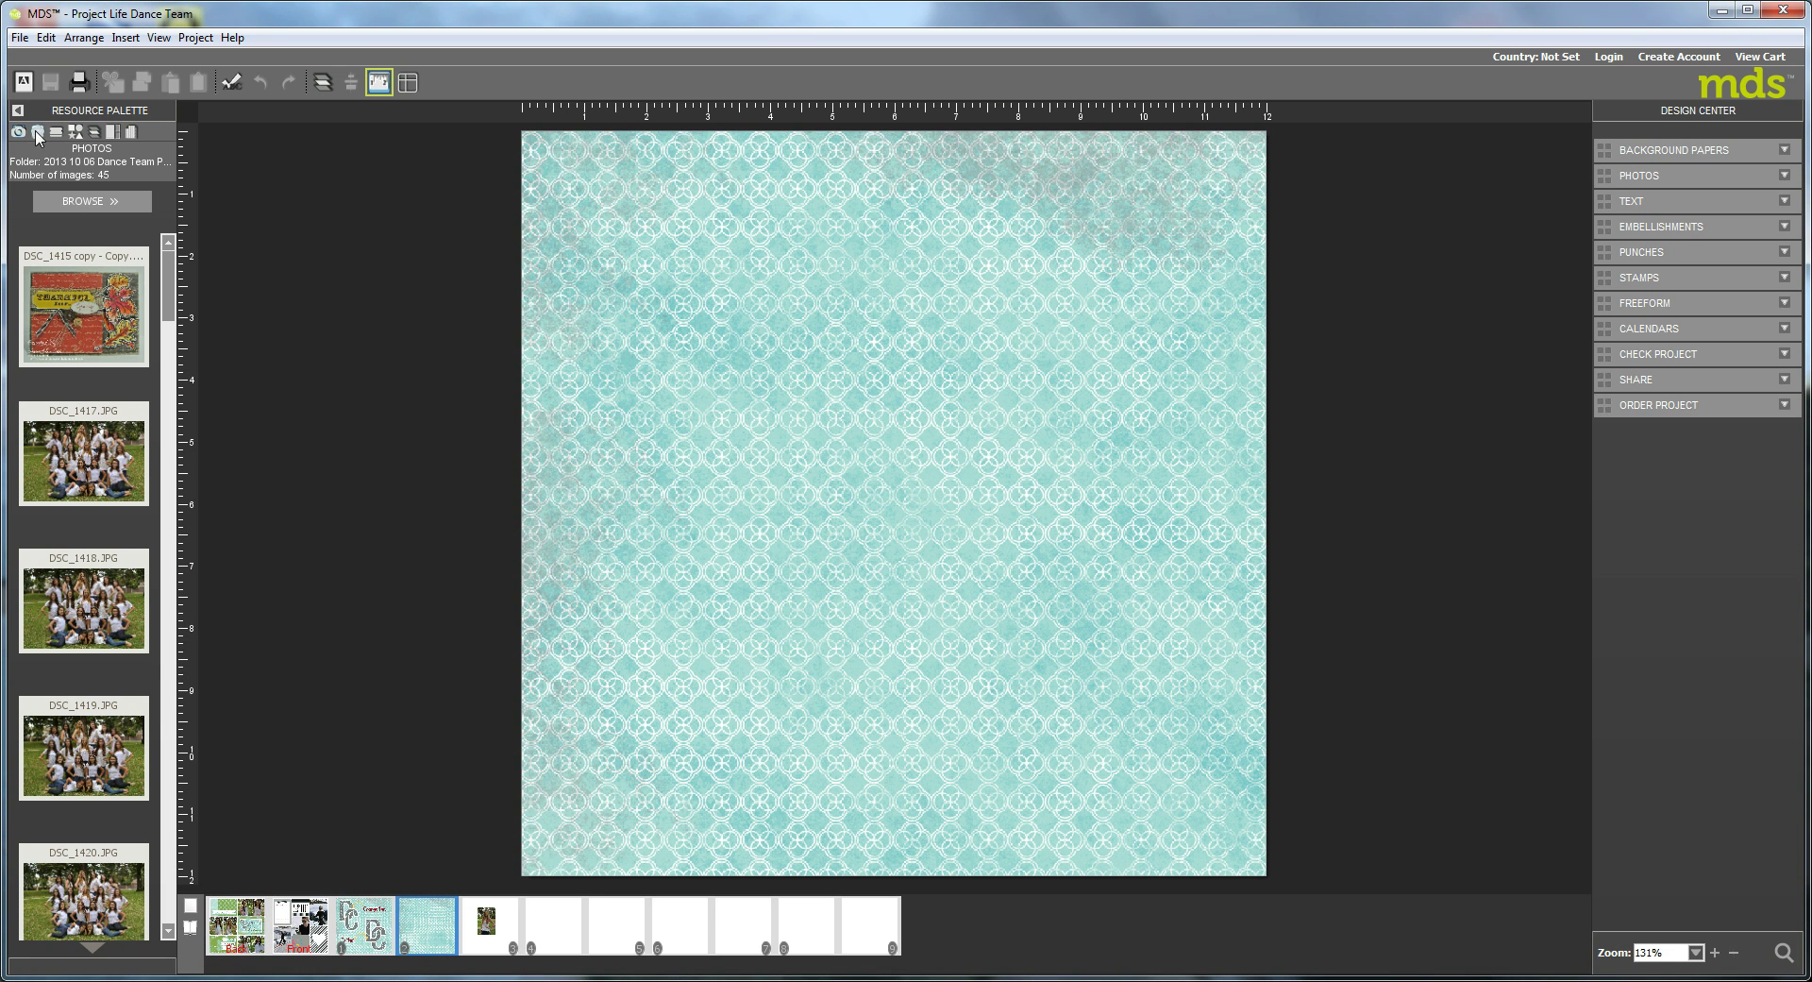
pyautogui.click(57, 138)
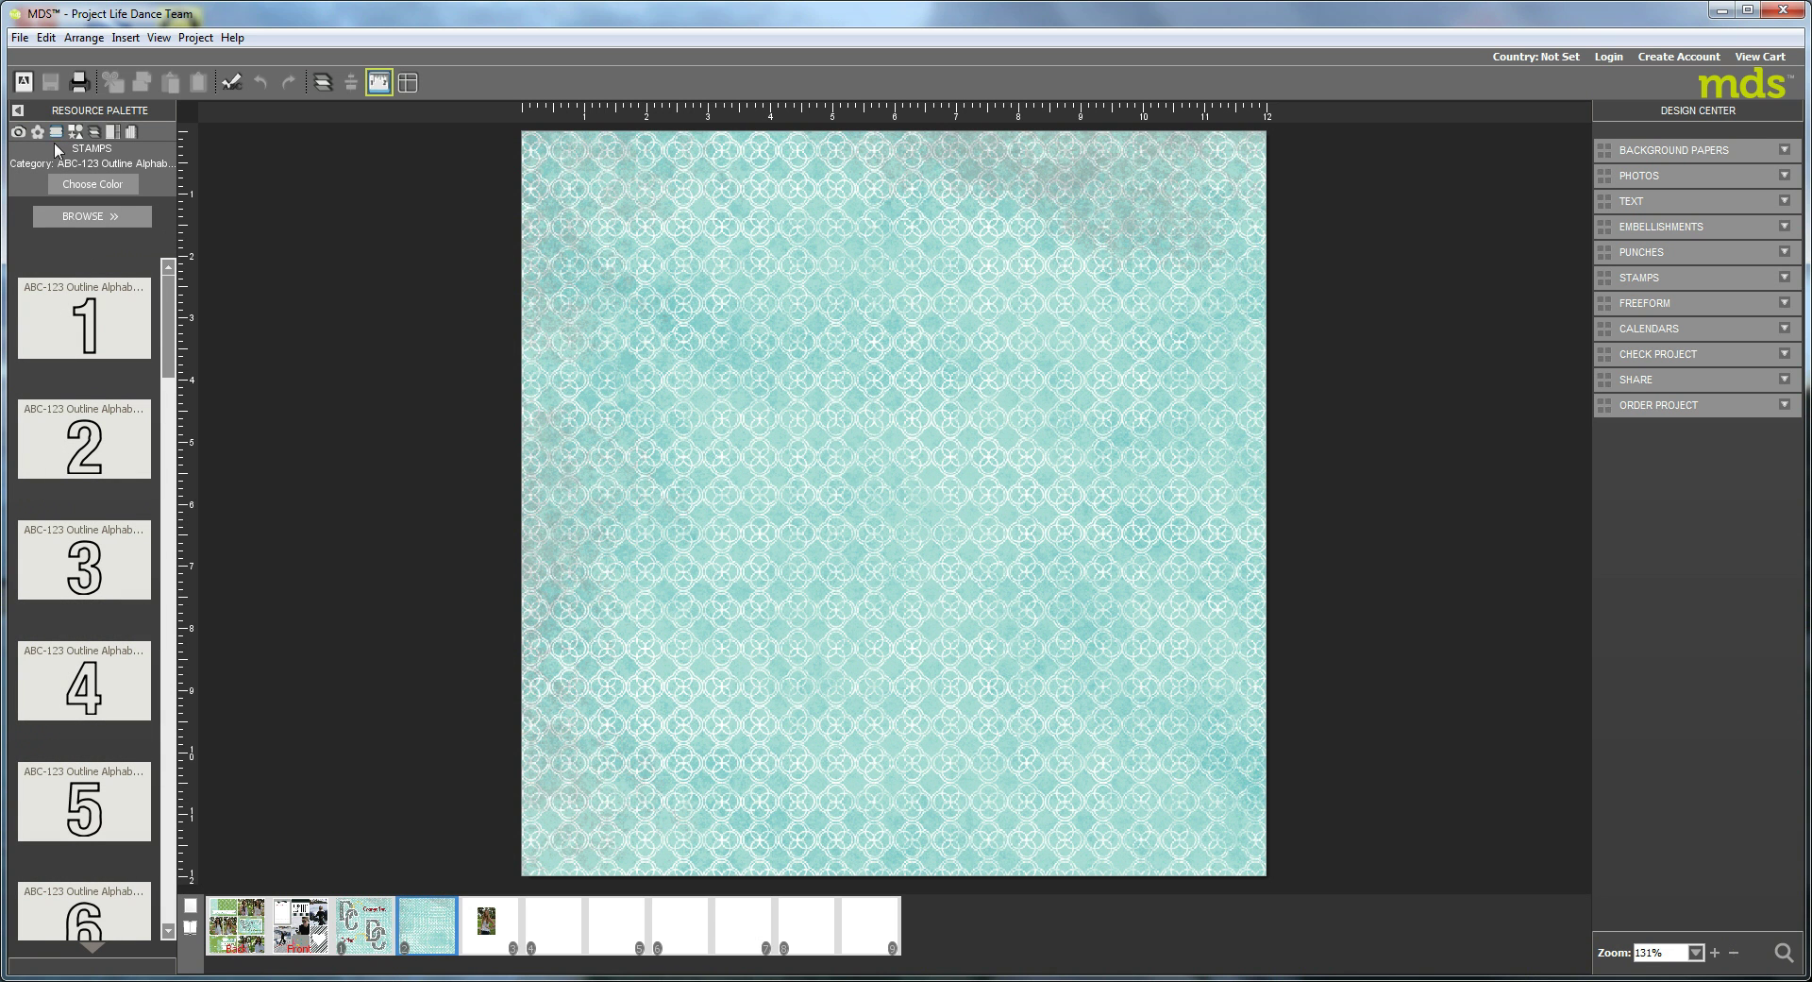
pyautogui.click(85, 218)
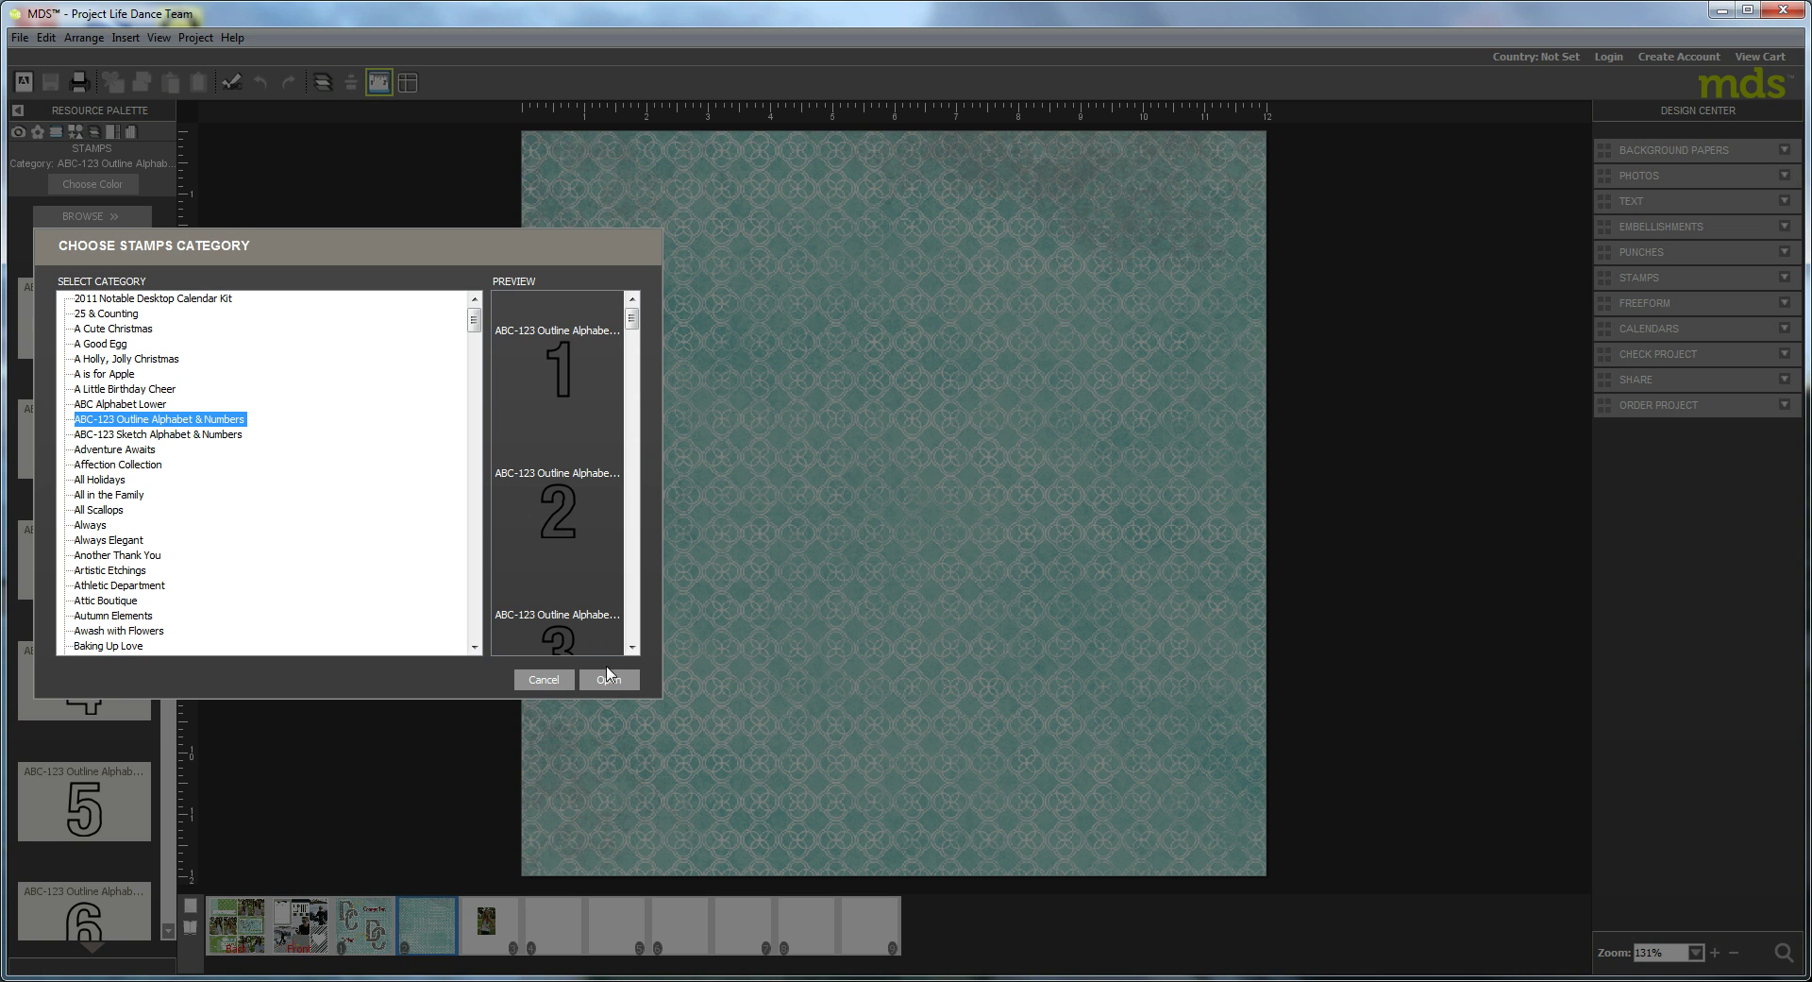
pyautogui.click(608, 679)
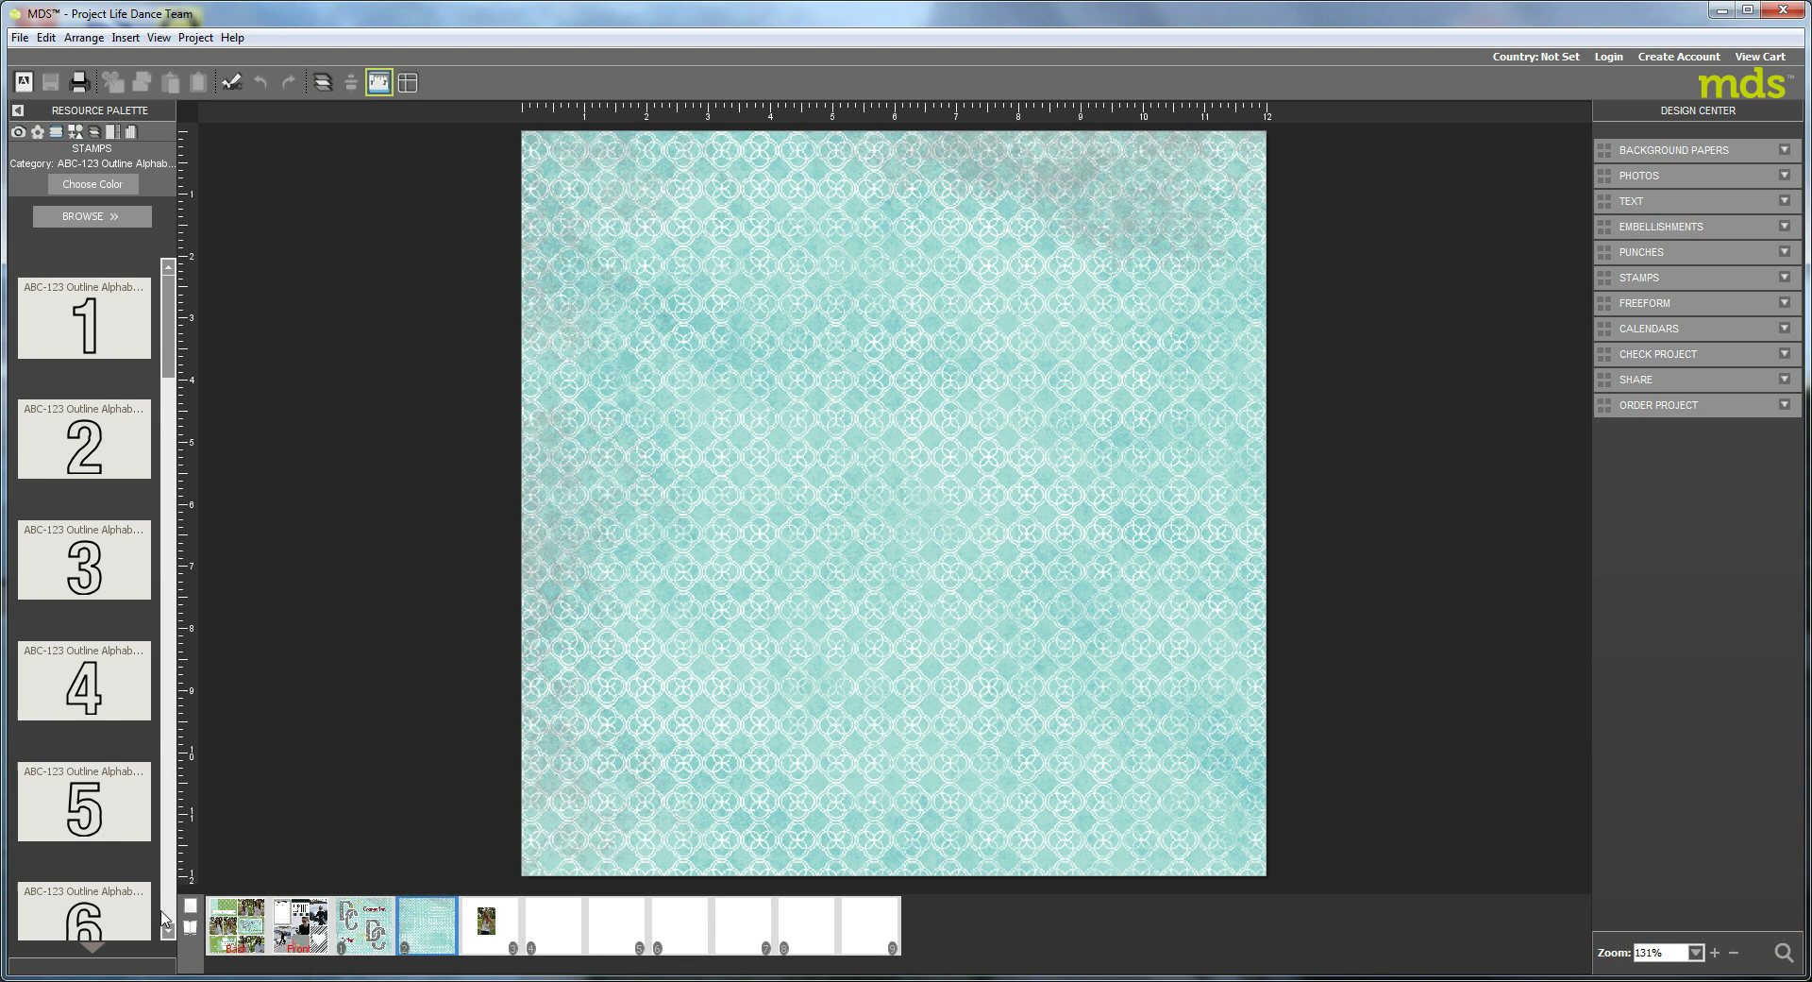
pyautogui.click(167, 912)
pyautogui.click(170, 917)
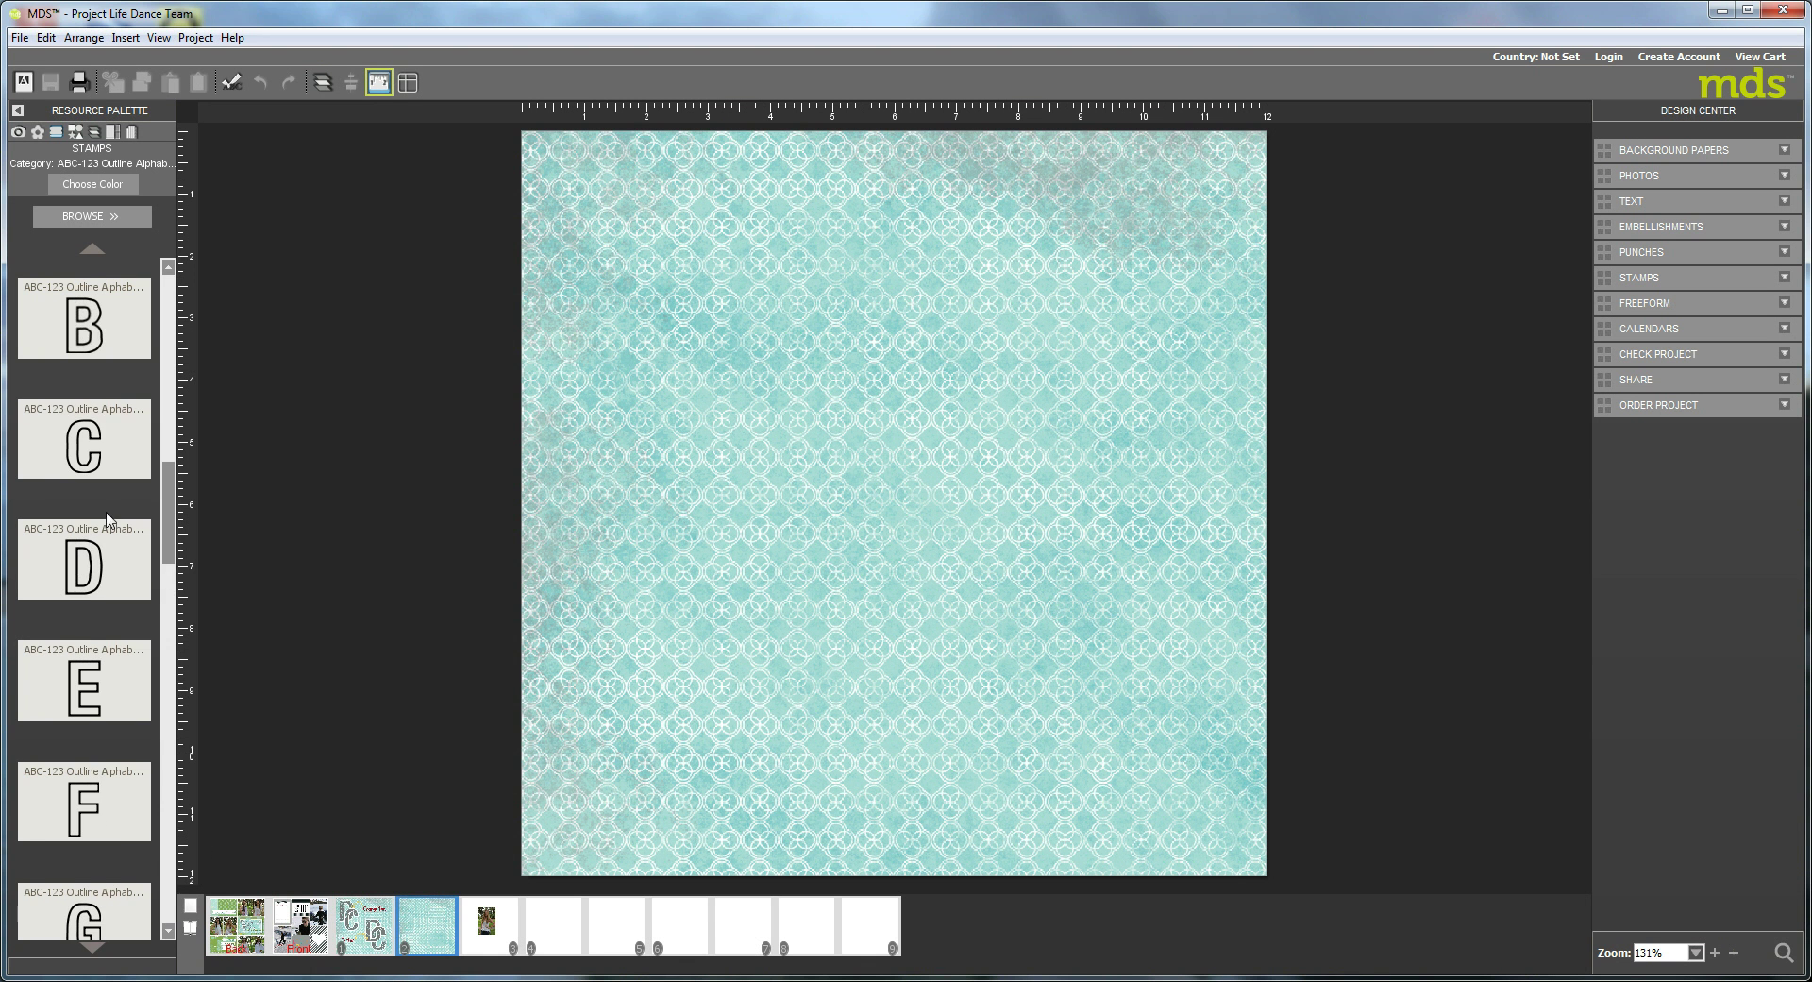
pyautogui.moveTo(83, 453); pyautogui.dragTo(585, 282)
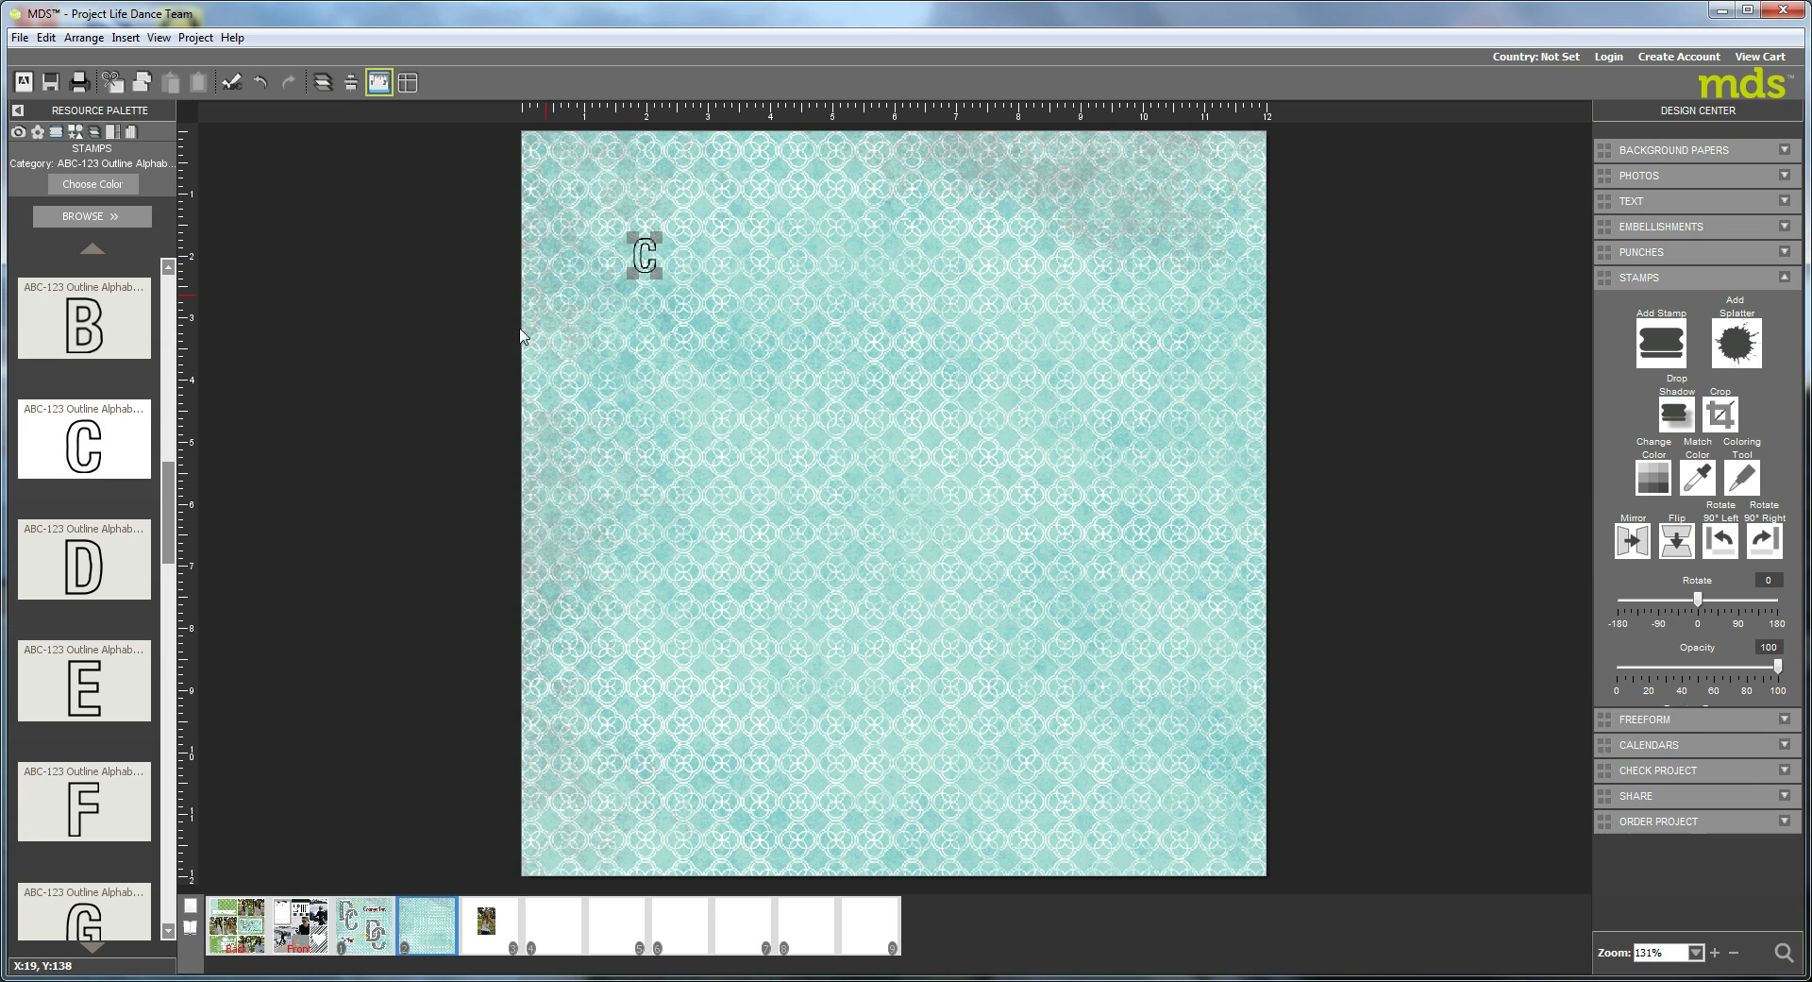
pyautogui.moveTo(83, 561); pyautogui.dragTo(694, 263)
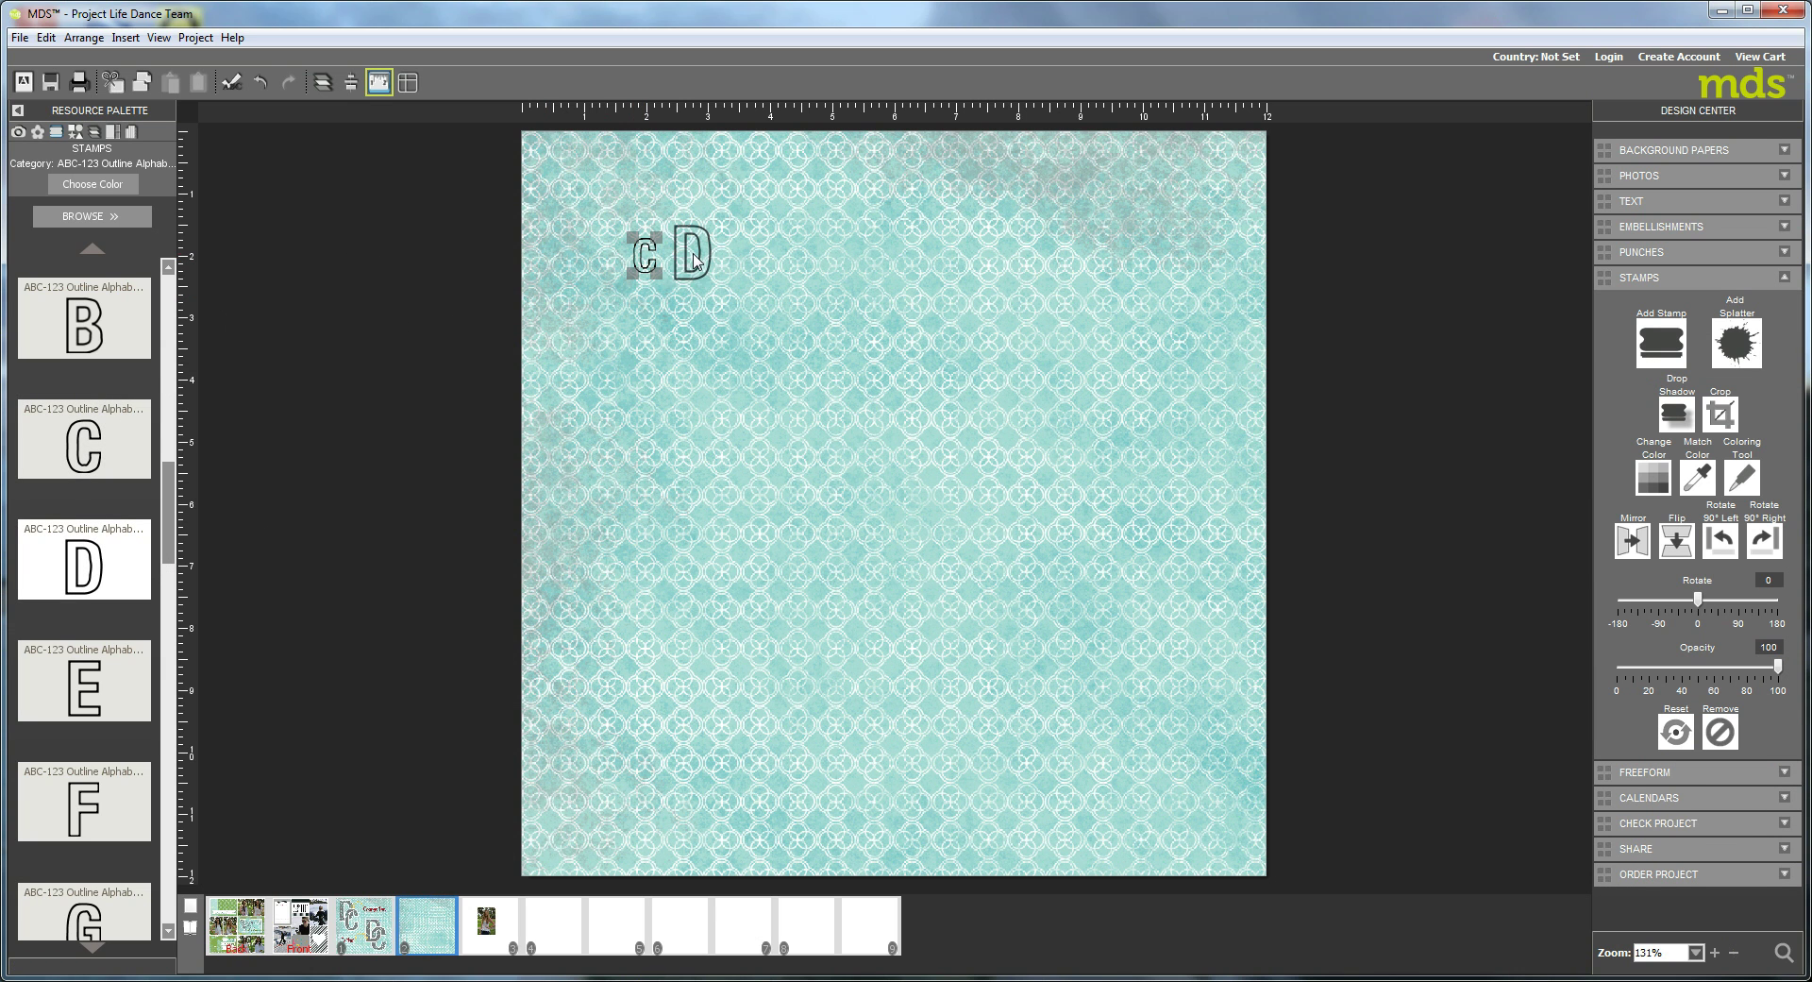
# Add the letter stamps D and C from the ABC-123 Sketch Alphabet & Numbers set beside the two outline letters.
pyautogui.click(95, 217)
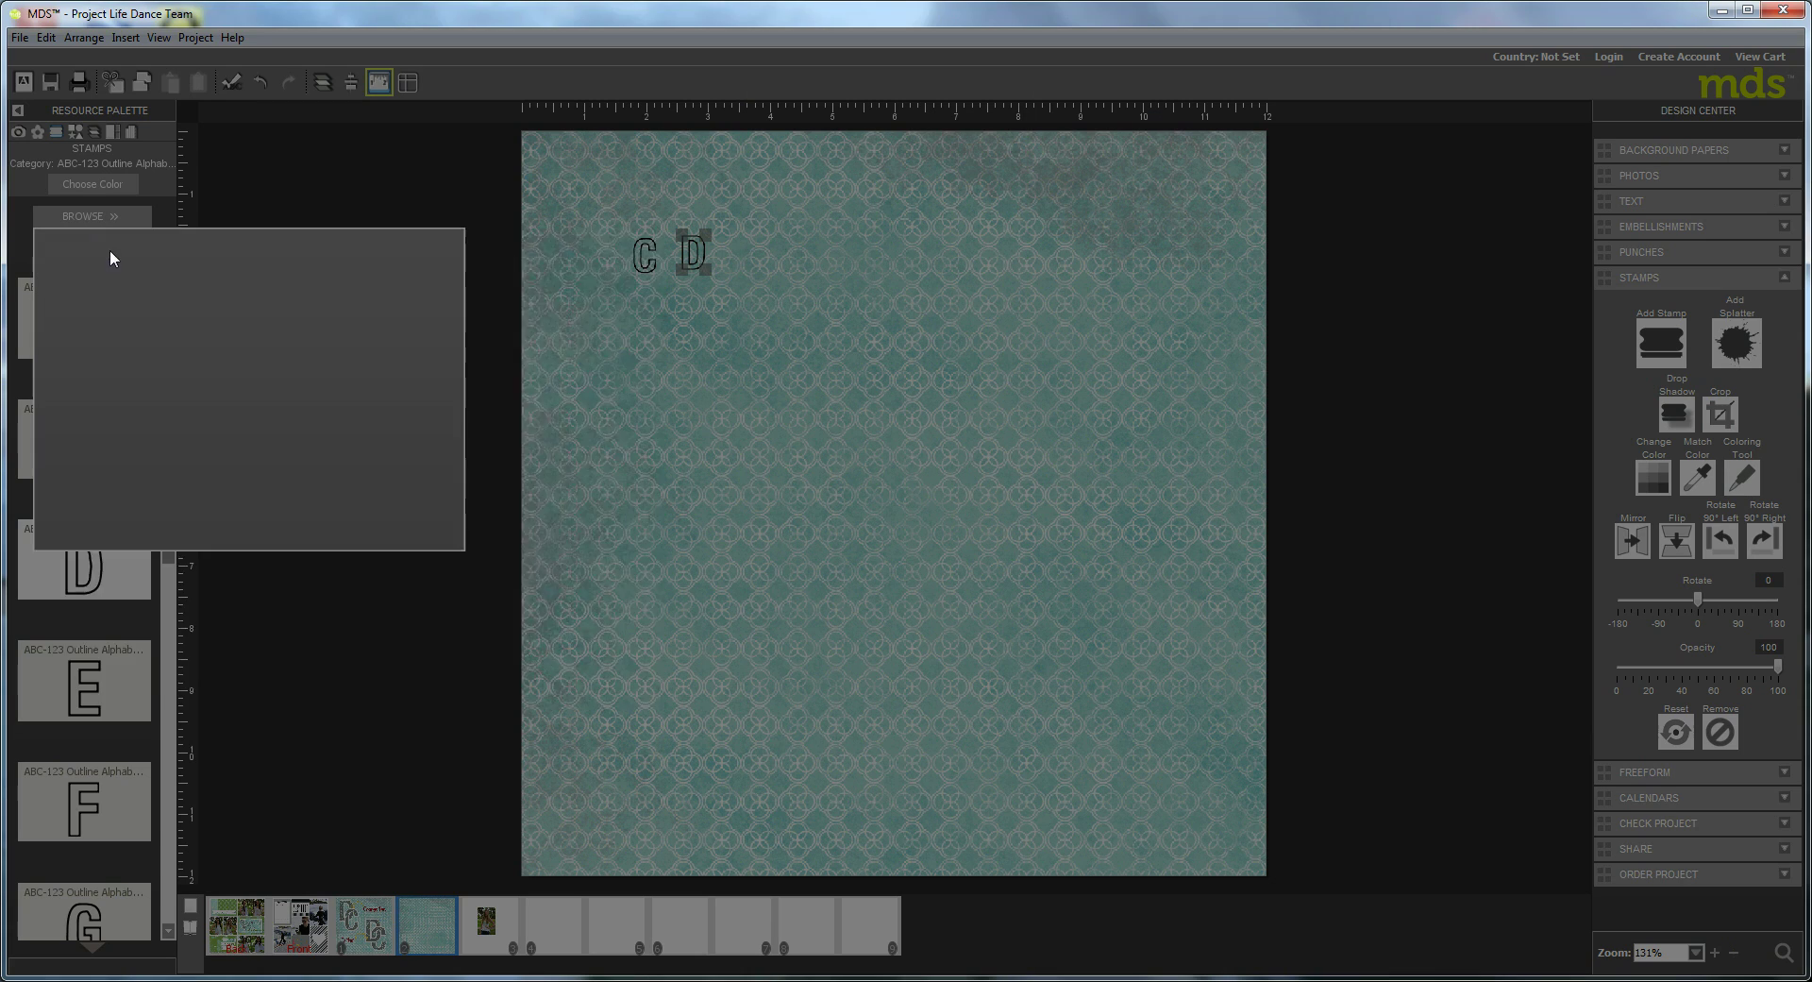
pyautogui.click(133, 436)
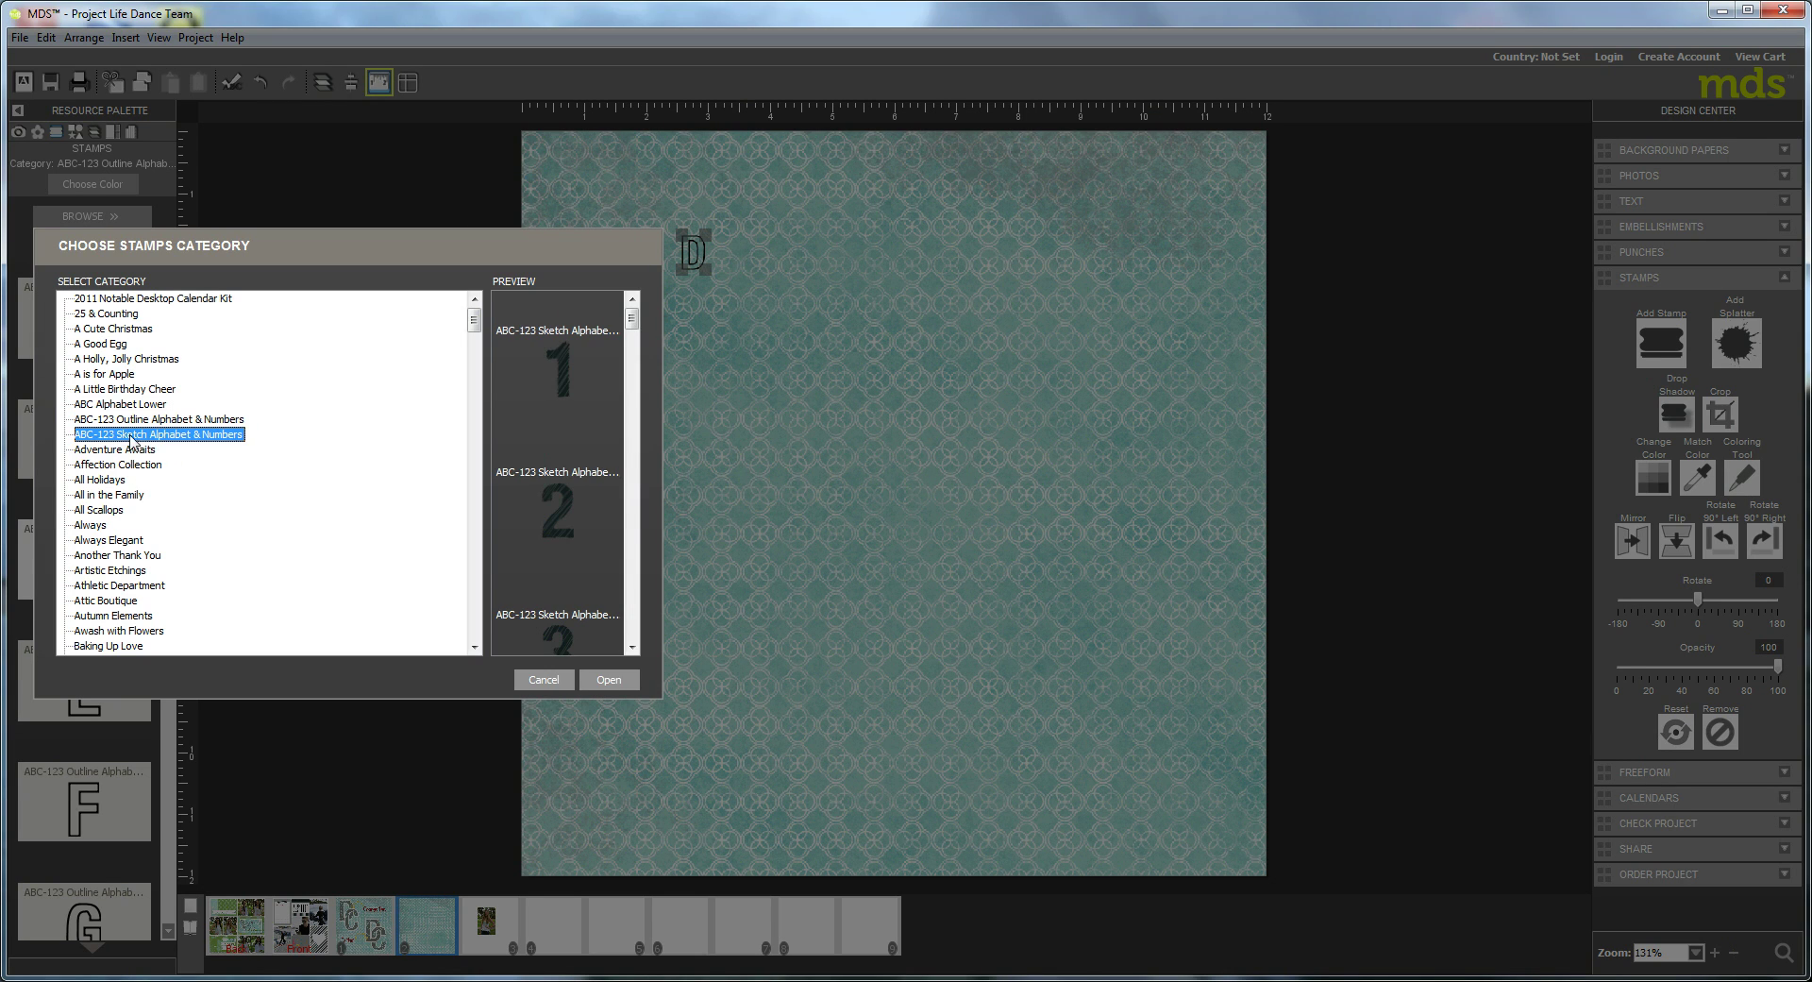
pyautogui.click(609, 679)
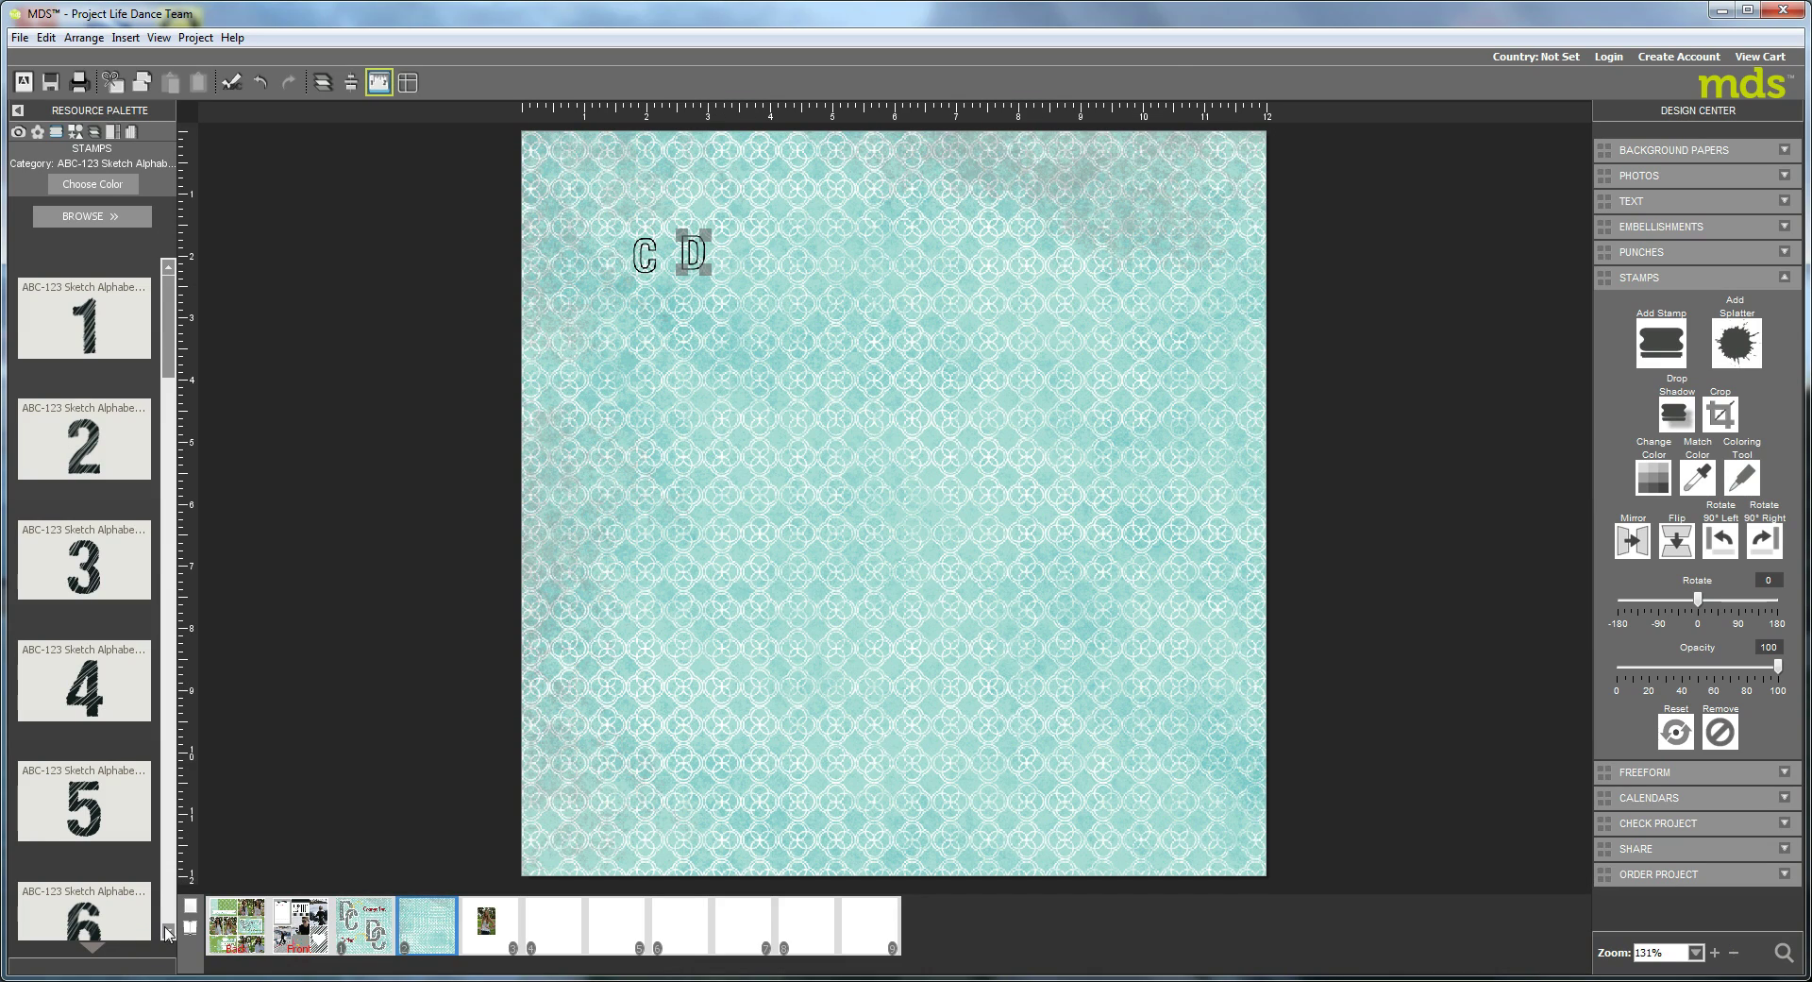
pyautogui.click(168, 930)
pyautogui.click(168, 930)
pyautogui.moveTo(88, 571); pyautogui.dragTo(741, 256)
pyautogui.moveTo(84, 439); pyautogui.dragTo(789, 259)
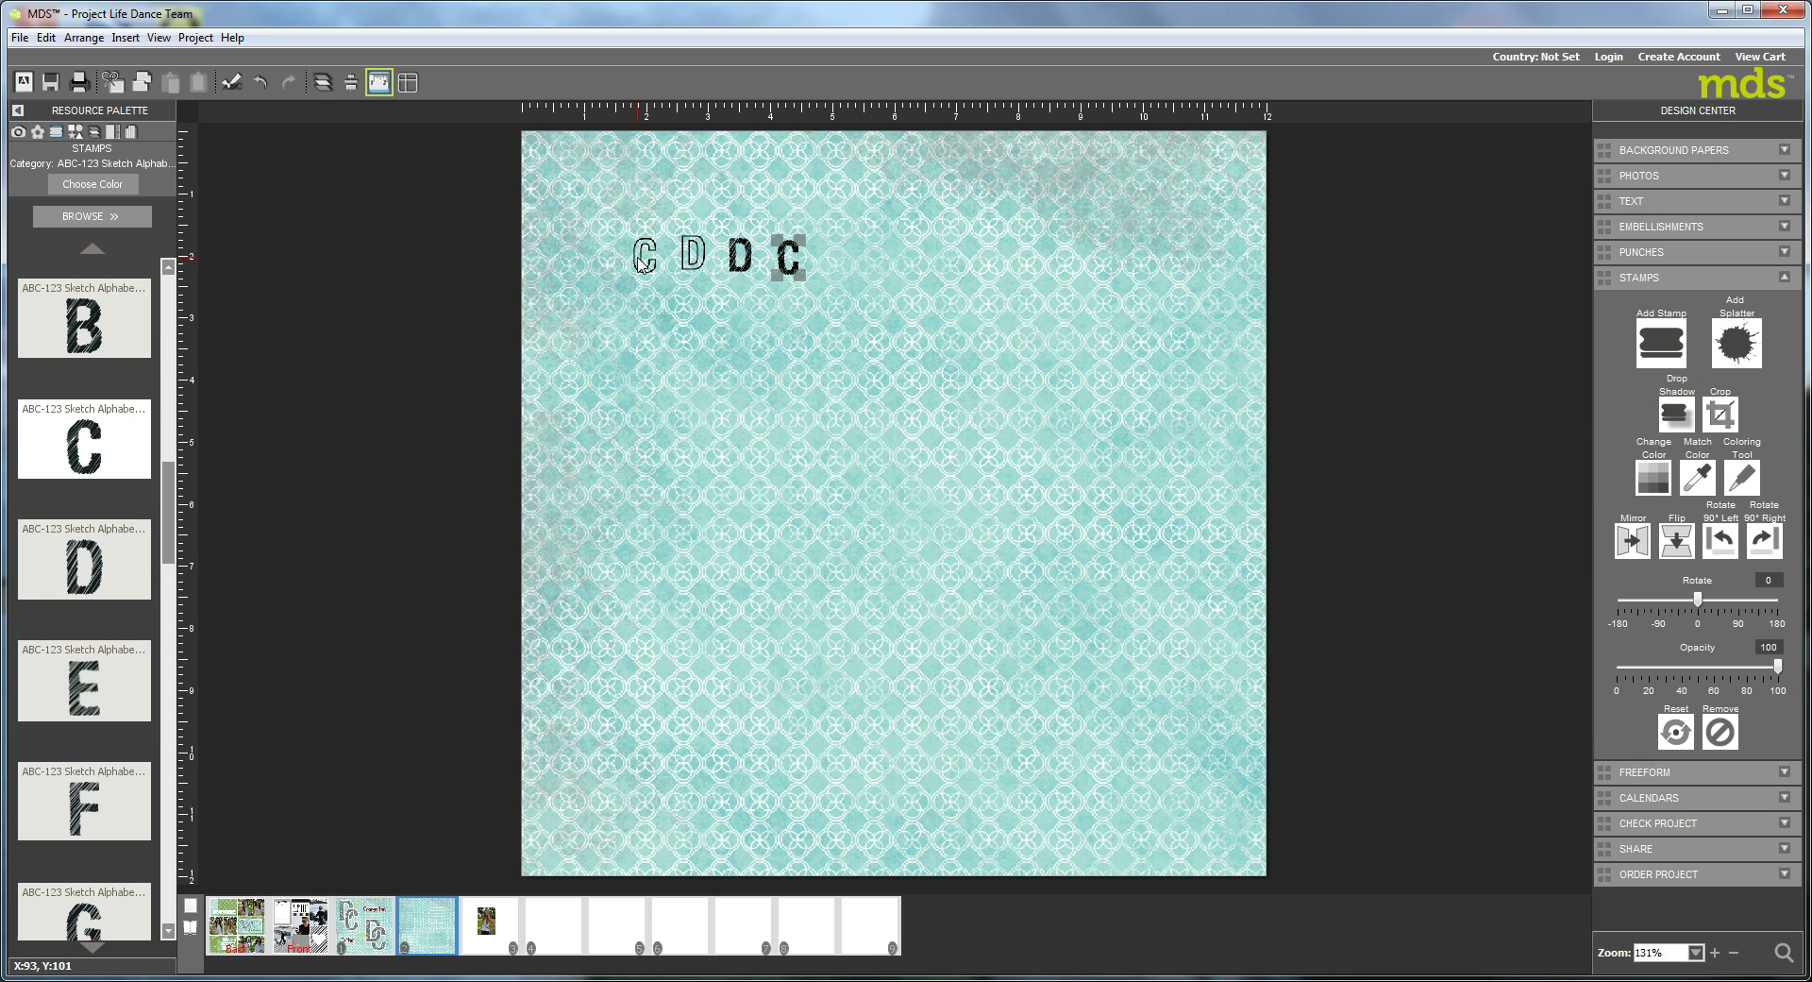
# Group the two outline letters and the two sketch letters into one object.
pyautogui.keyDown('shift'); pyautogui.click(643, 259); pyautogui.keyUp('shift')
pyautogui.keyDown('shift'); pyautogui.click(691, 257); pyautogui.keyUp('shift')
pyautogui.keyDown('shift'); pyautogui.click(741, 259); pyautogui.keyUp('shift')
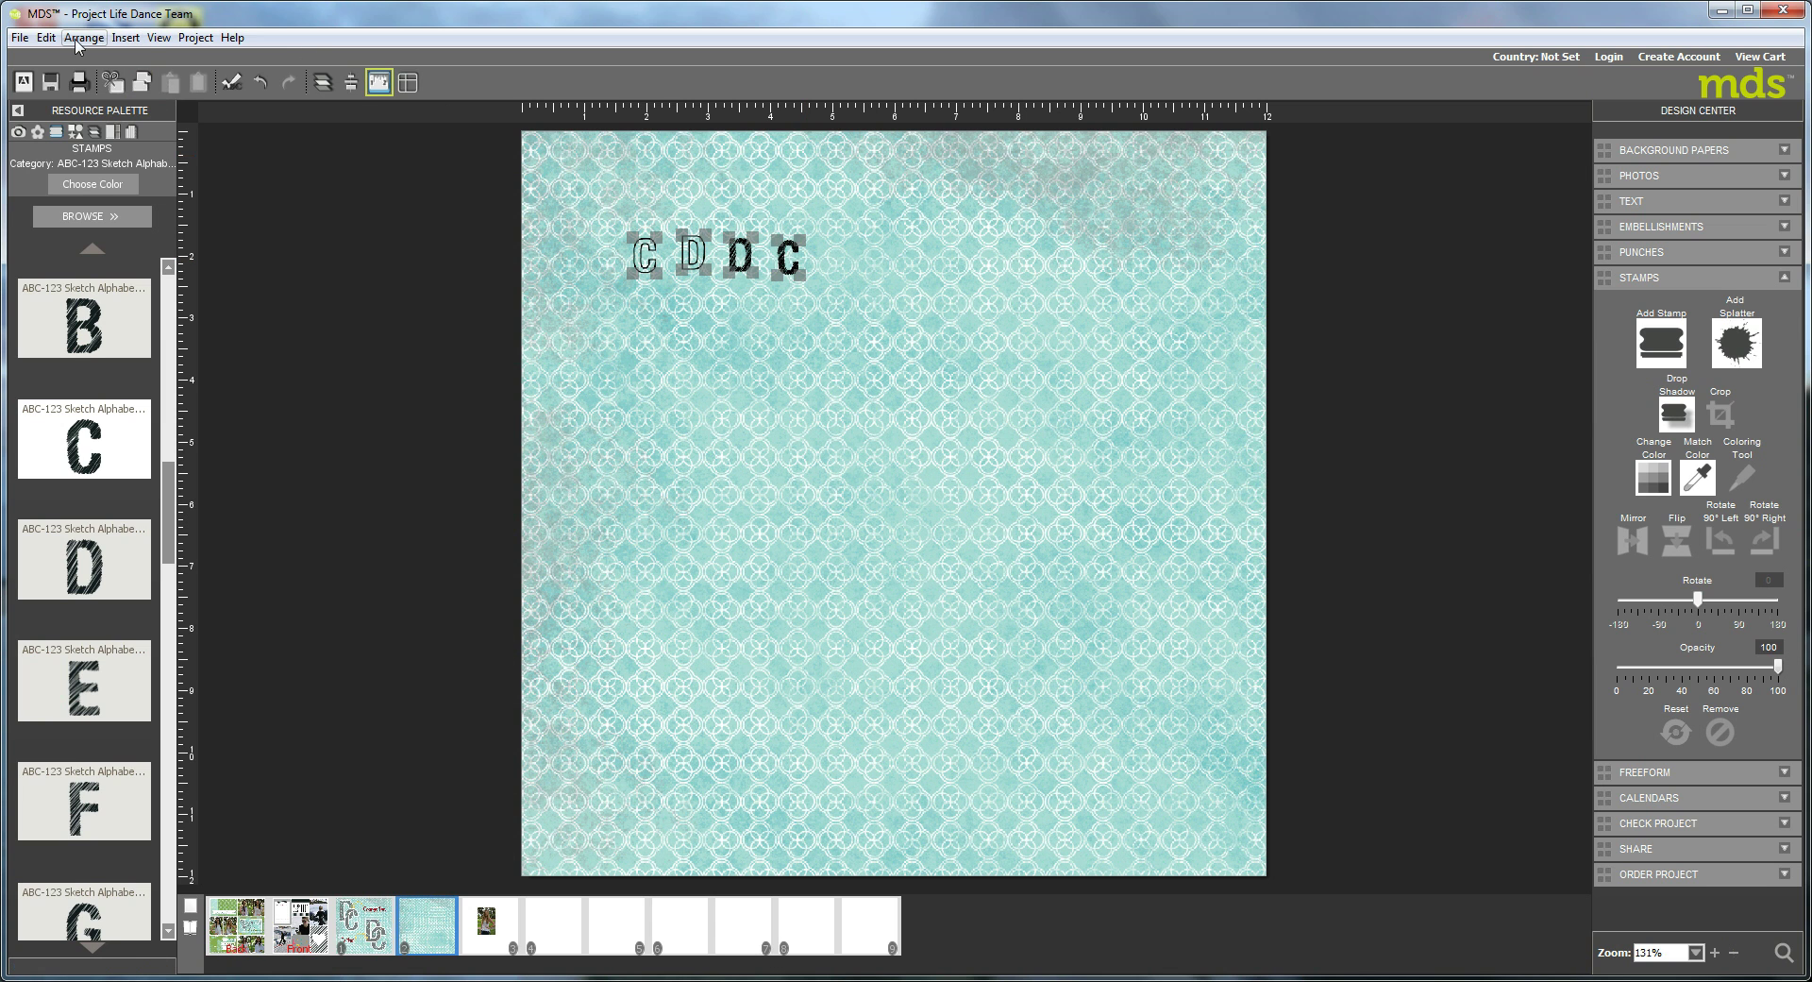
pyautogui.click(83, 38)
pyautogui.click(113, 106)
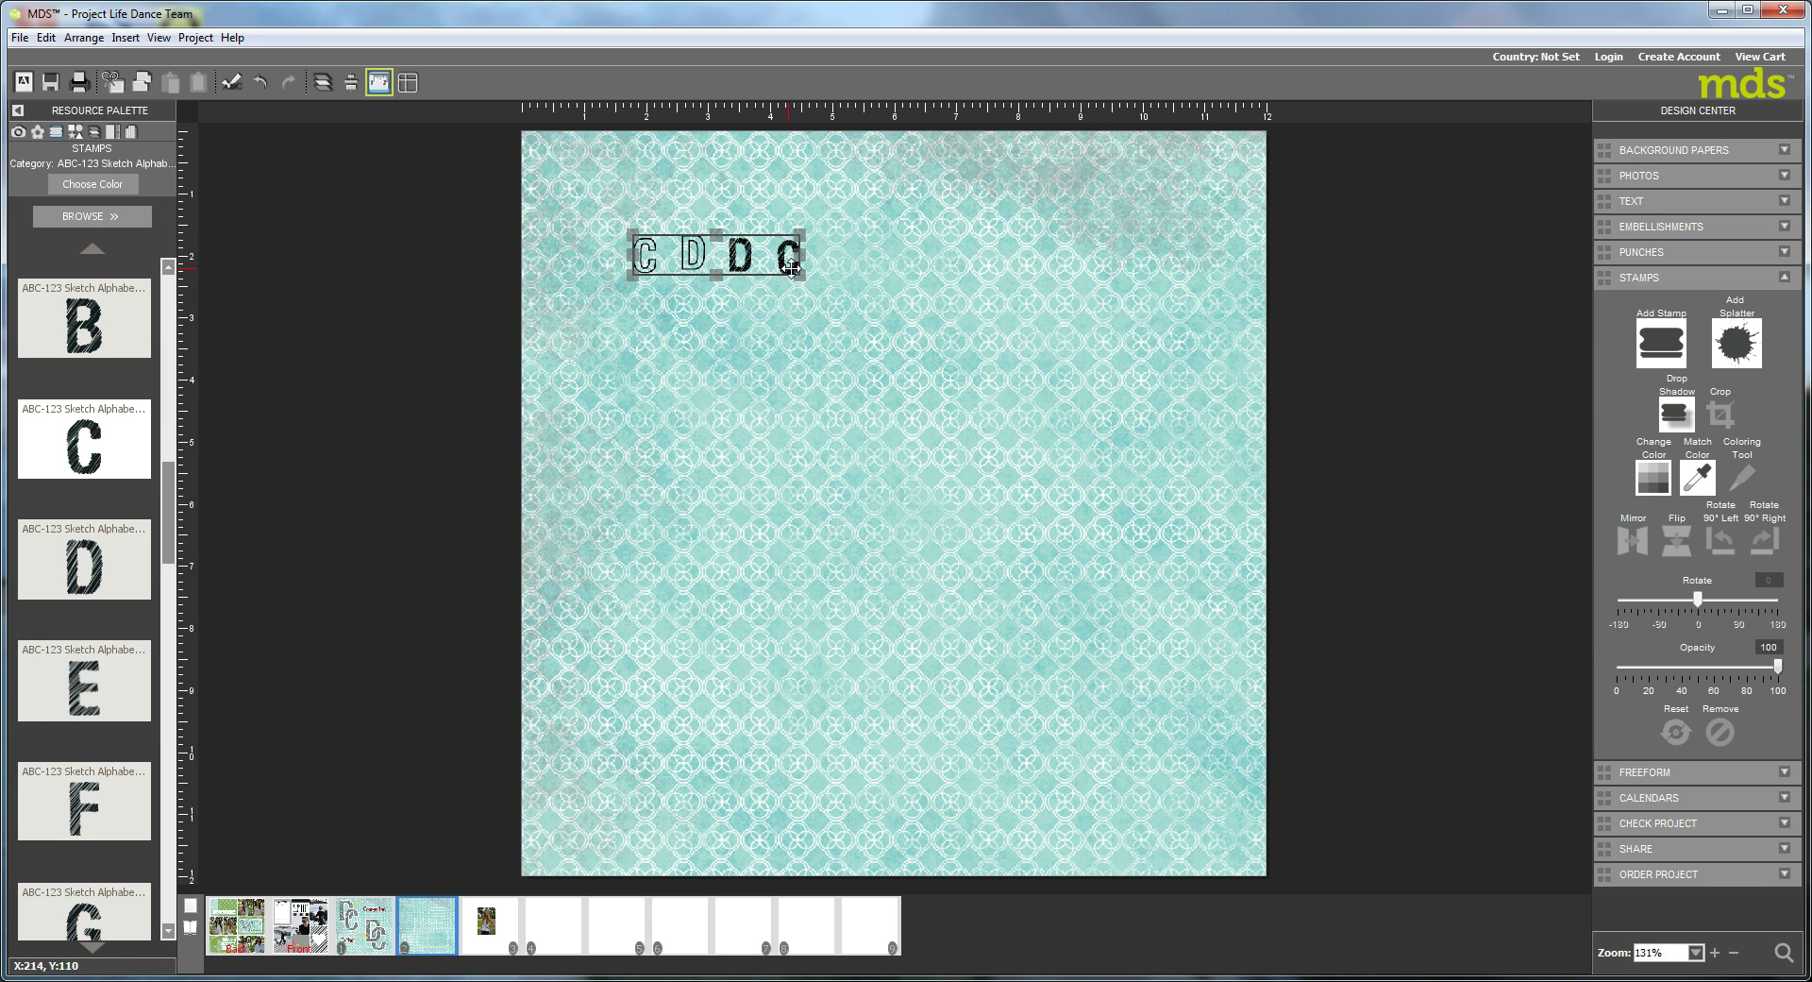
# Enlarge the letter group until each letter is about 3 inches tall, and move it to the upper middle of the page.
pyautogui.moveTo(797, 276); pyautogui.dragTo(991, 396)
pyautogui.moveTo(998, 332); pyautogui.dragTo(879, 353)
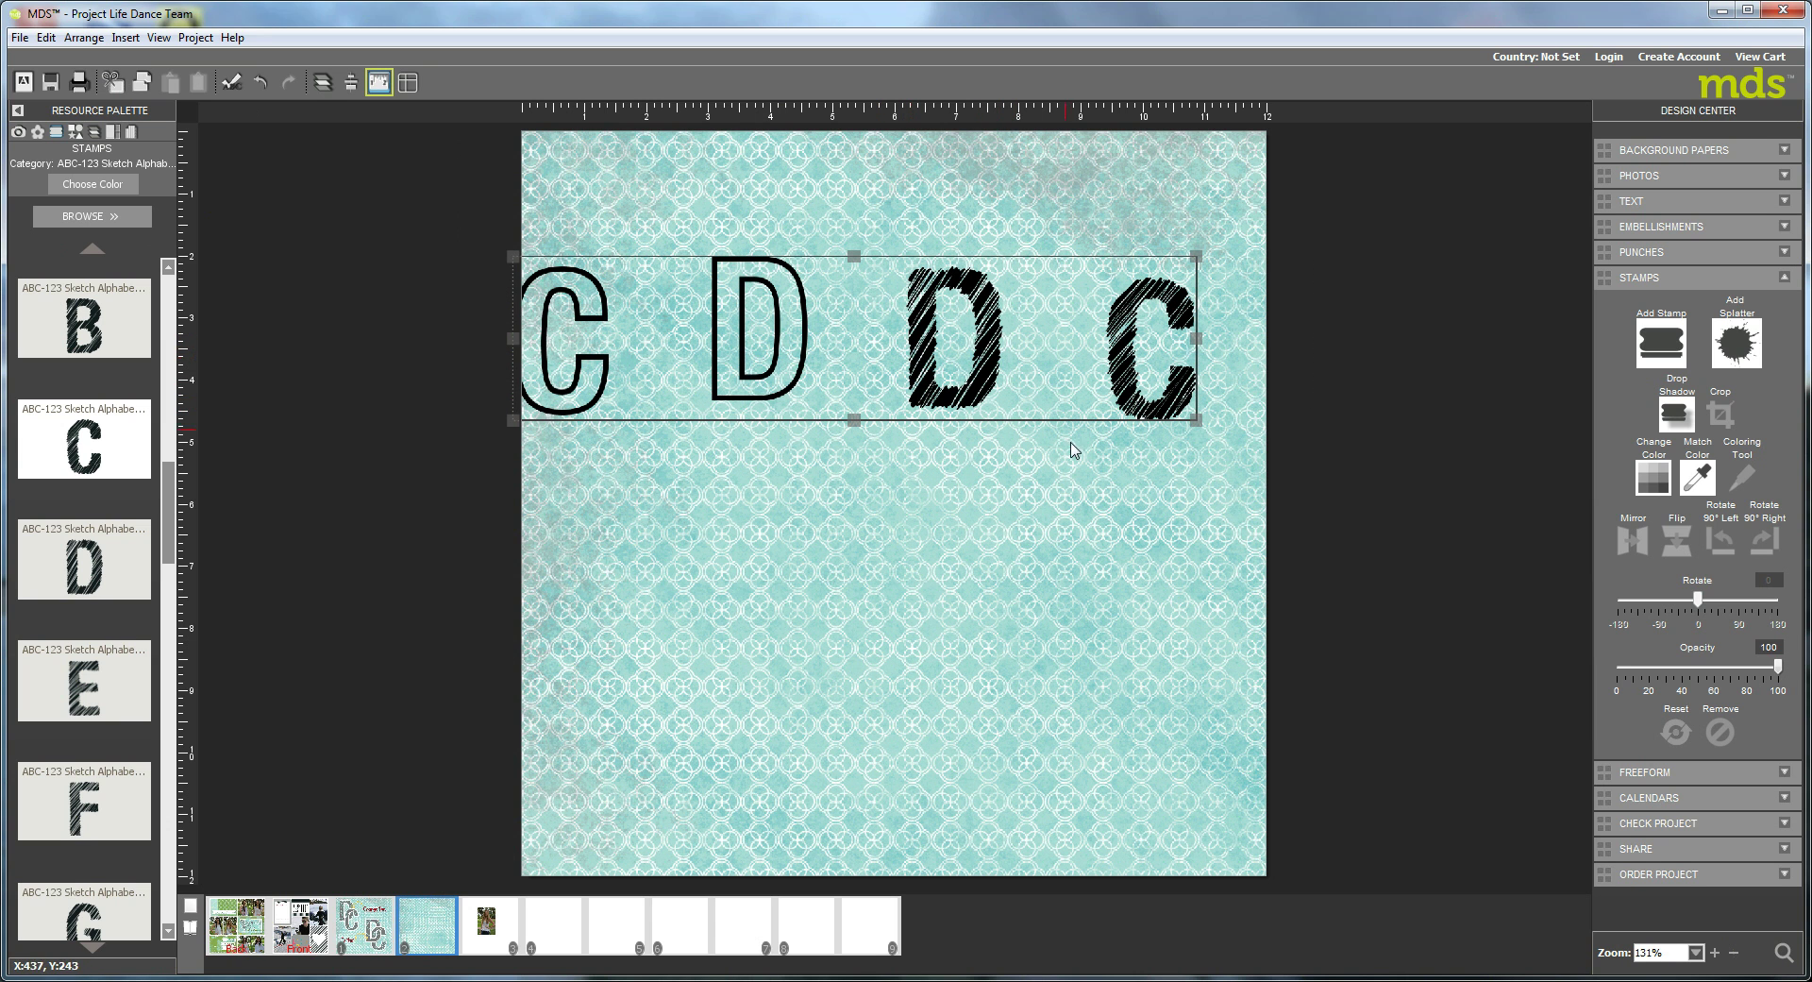
pyautogui.moveTo(1195, 420); pyautogui.dragTo(1289, 468)
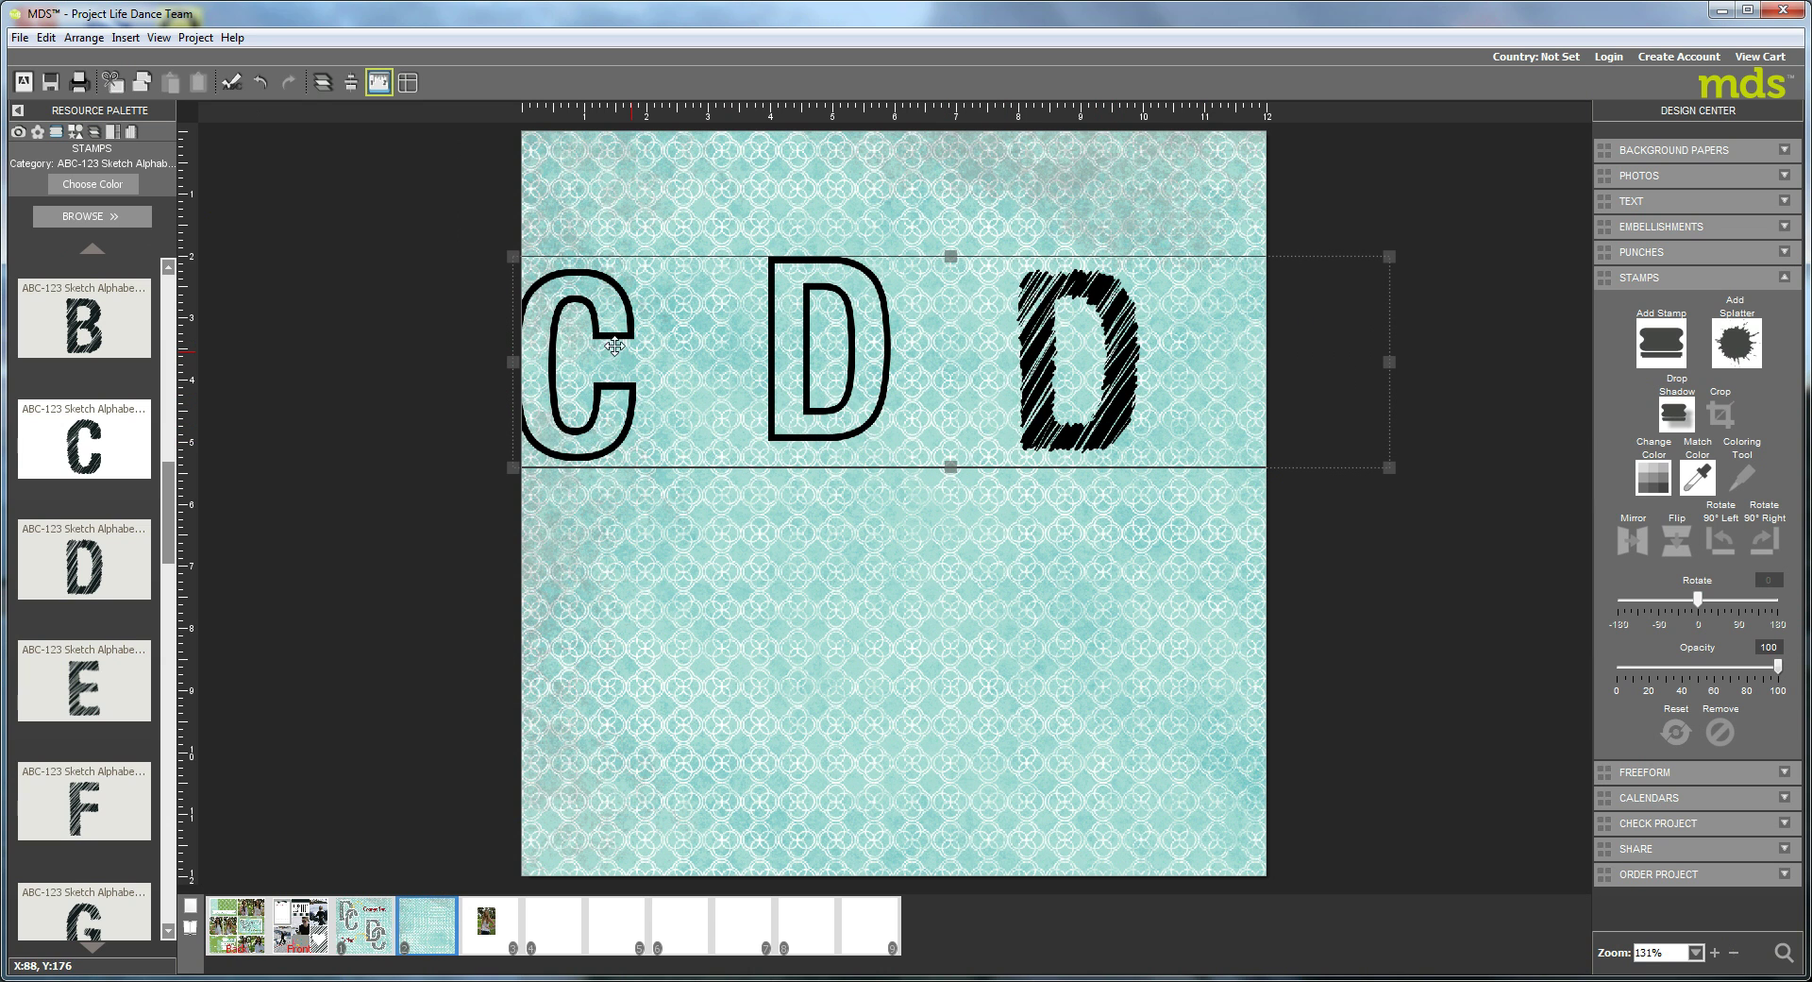
pyautogui.click(1061, 477)
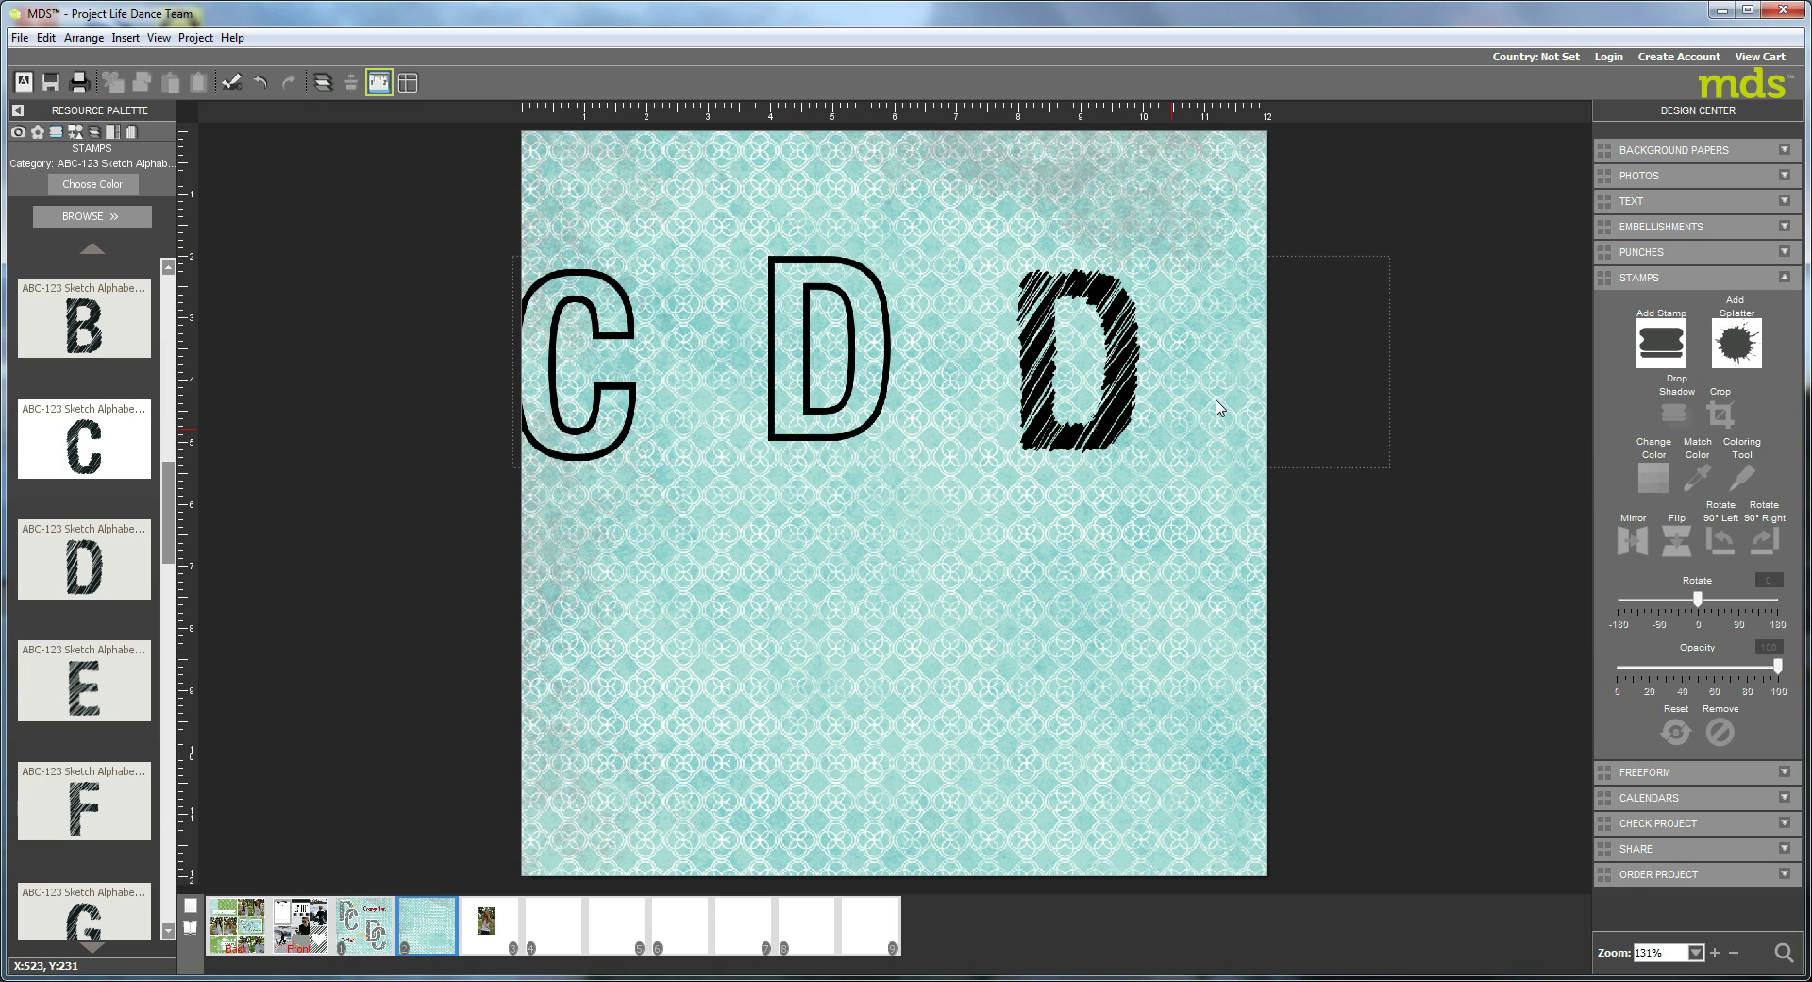
pyautogui.moveTo(1333, 368); pyautogui.dragTo(1276, 439)
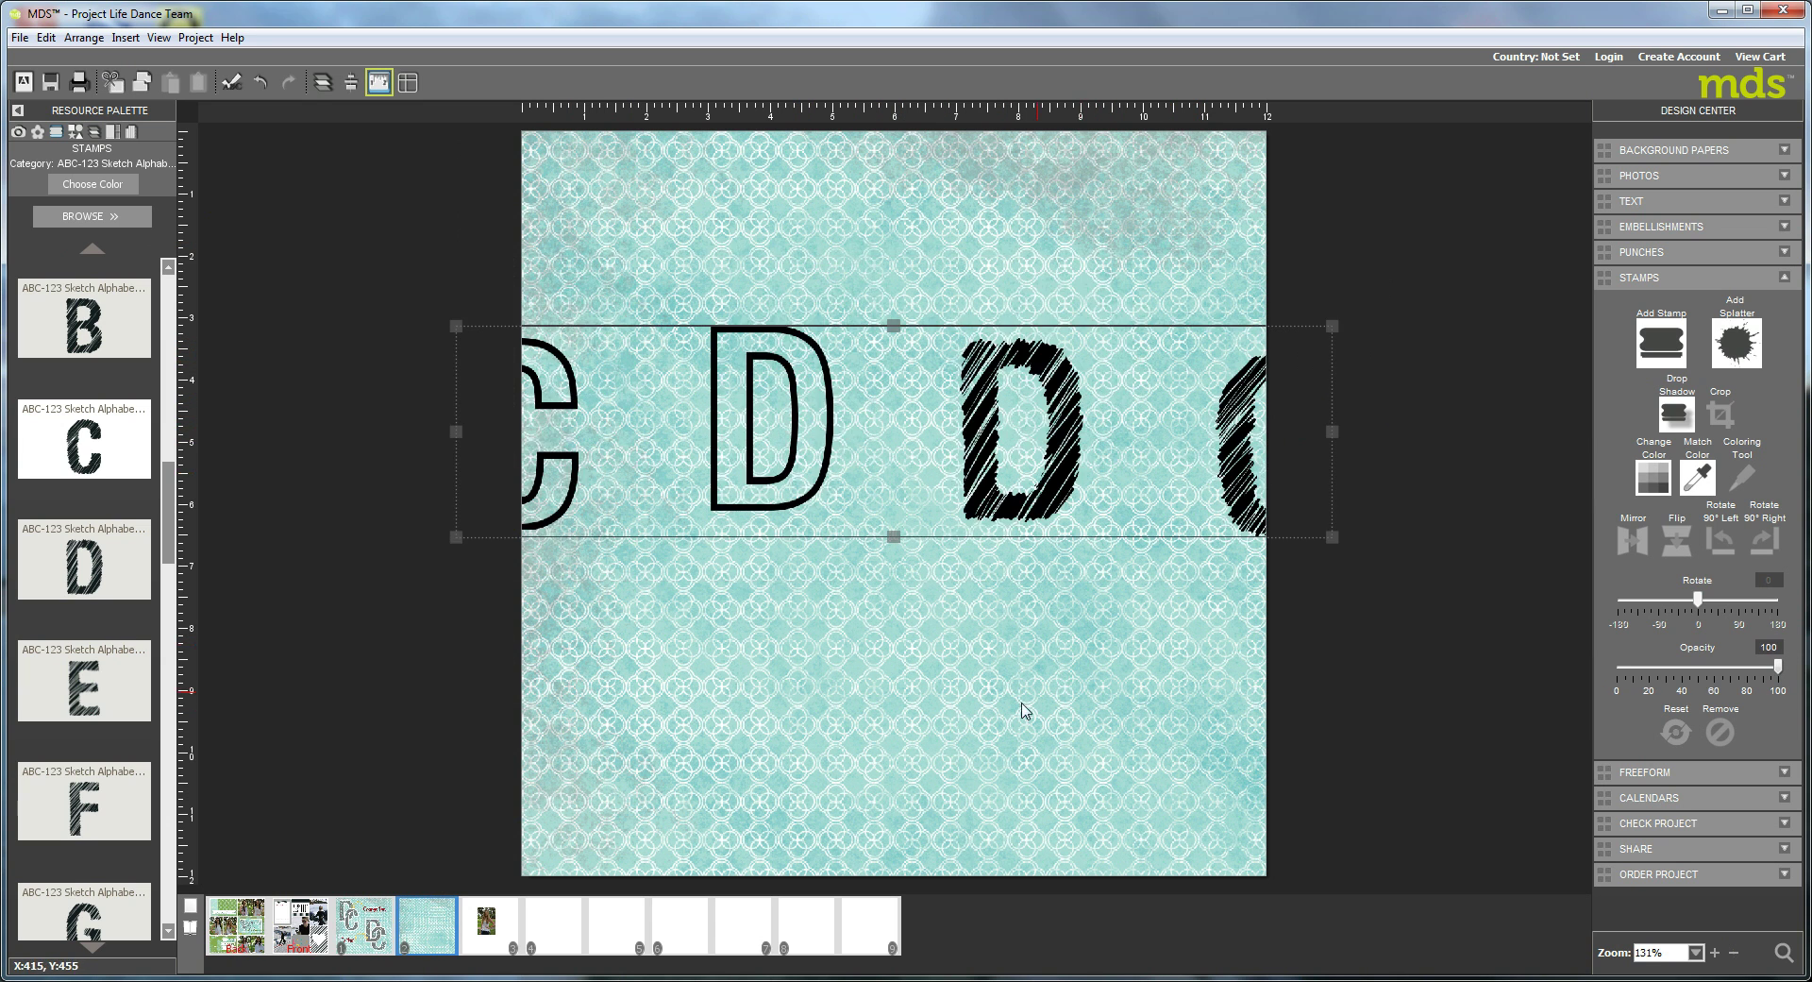
pyautogui.click(1019, 710)
pyautogui.moveTo(788, 431); pyautogui.dragTo(783, 431)
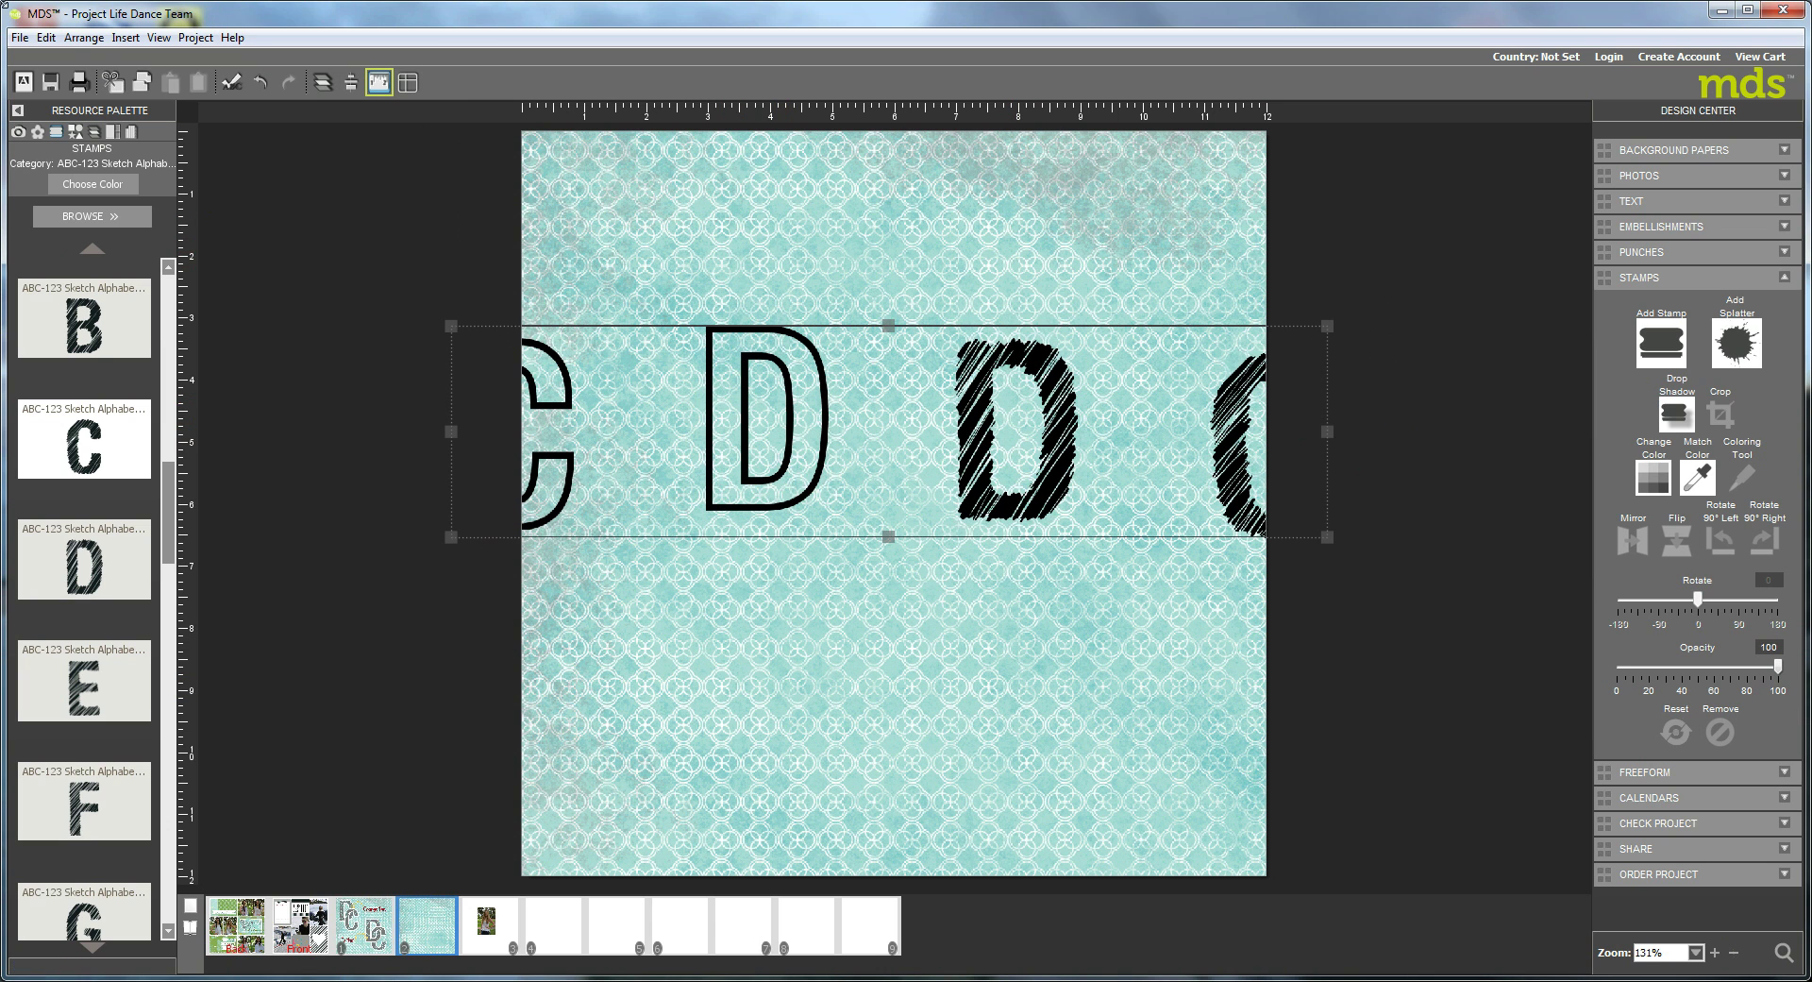
# Ungroup the letters and reposition them, with the sketch C below the sketch D and the outline C and D at the upper left.
pyautogui.click(83, 37)
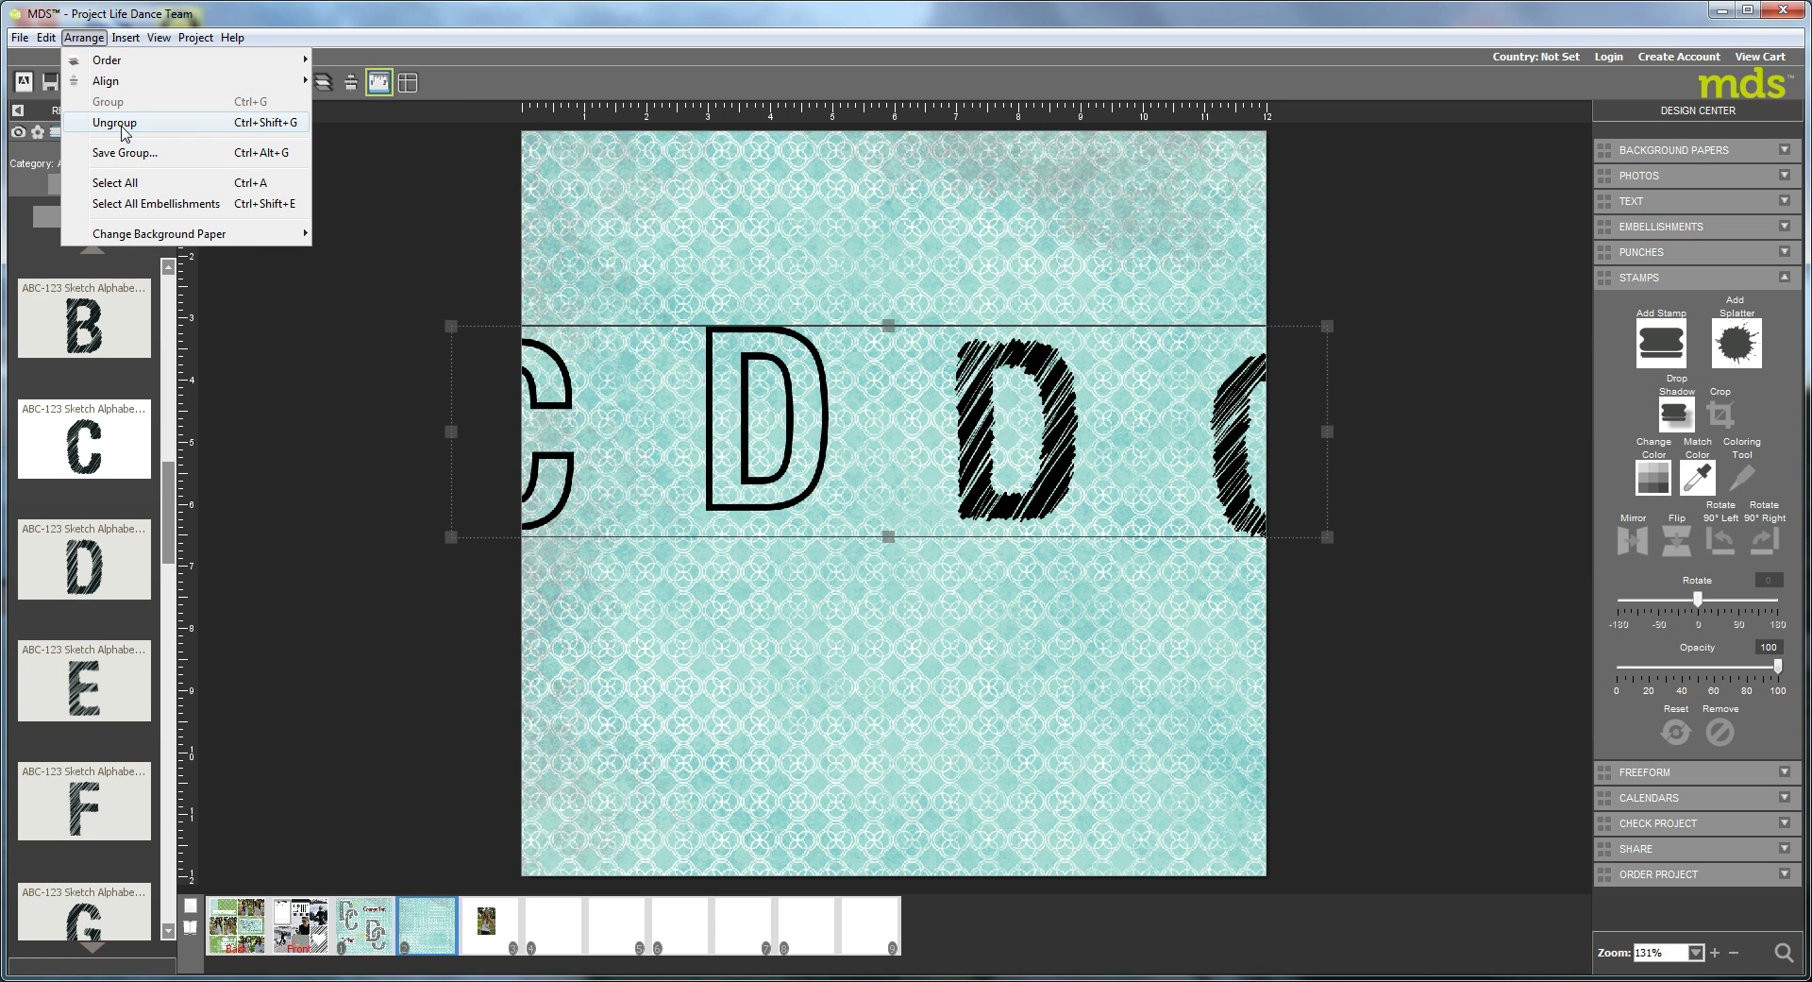
pyautogui.click(114, 123)
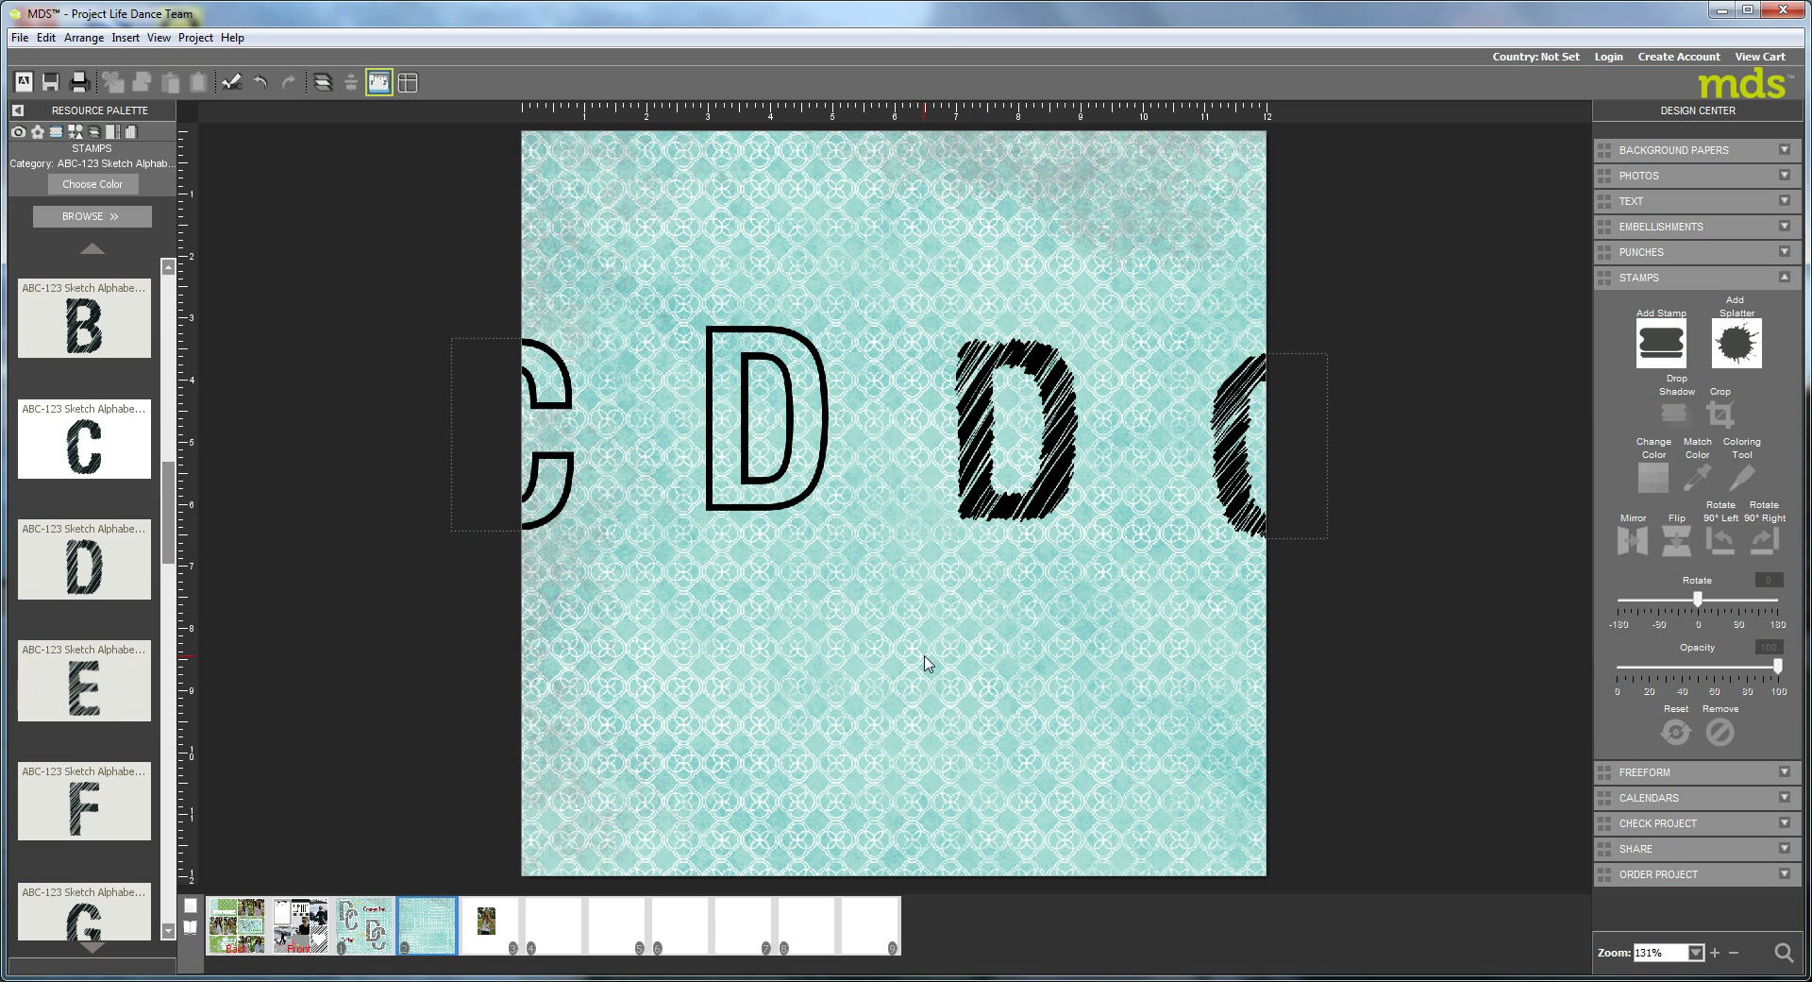
pyautogui.moveTo(1232, 444); pyautogui.dragTo(1030, 596)
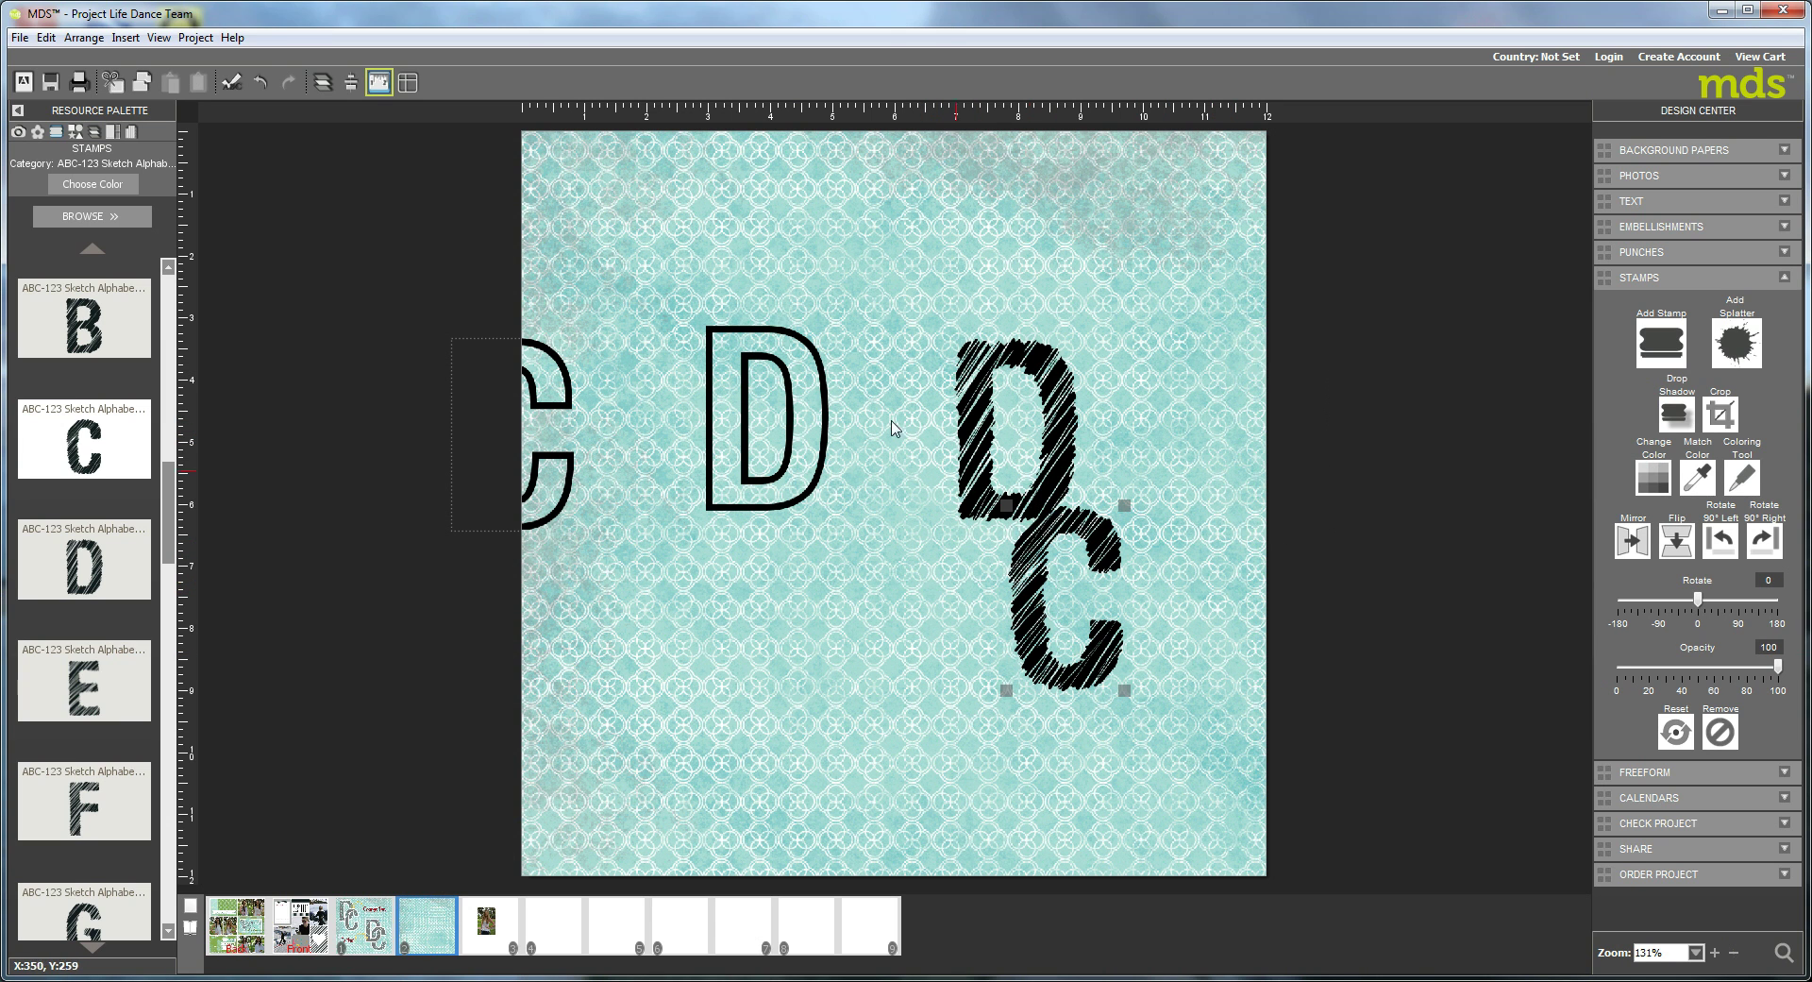
pyautogui.moveTo(737, 406); pyautogui.dragTo(827, 359)
pyautogui.moveTo(554, 415); pyautogui.dragTo(744, 305)
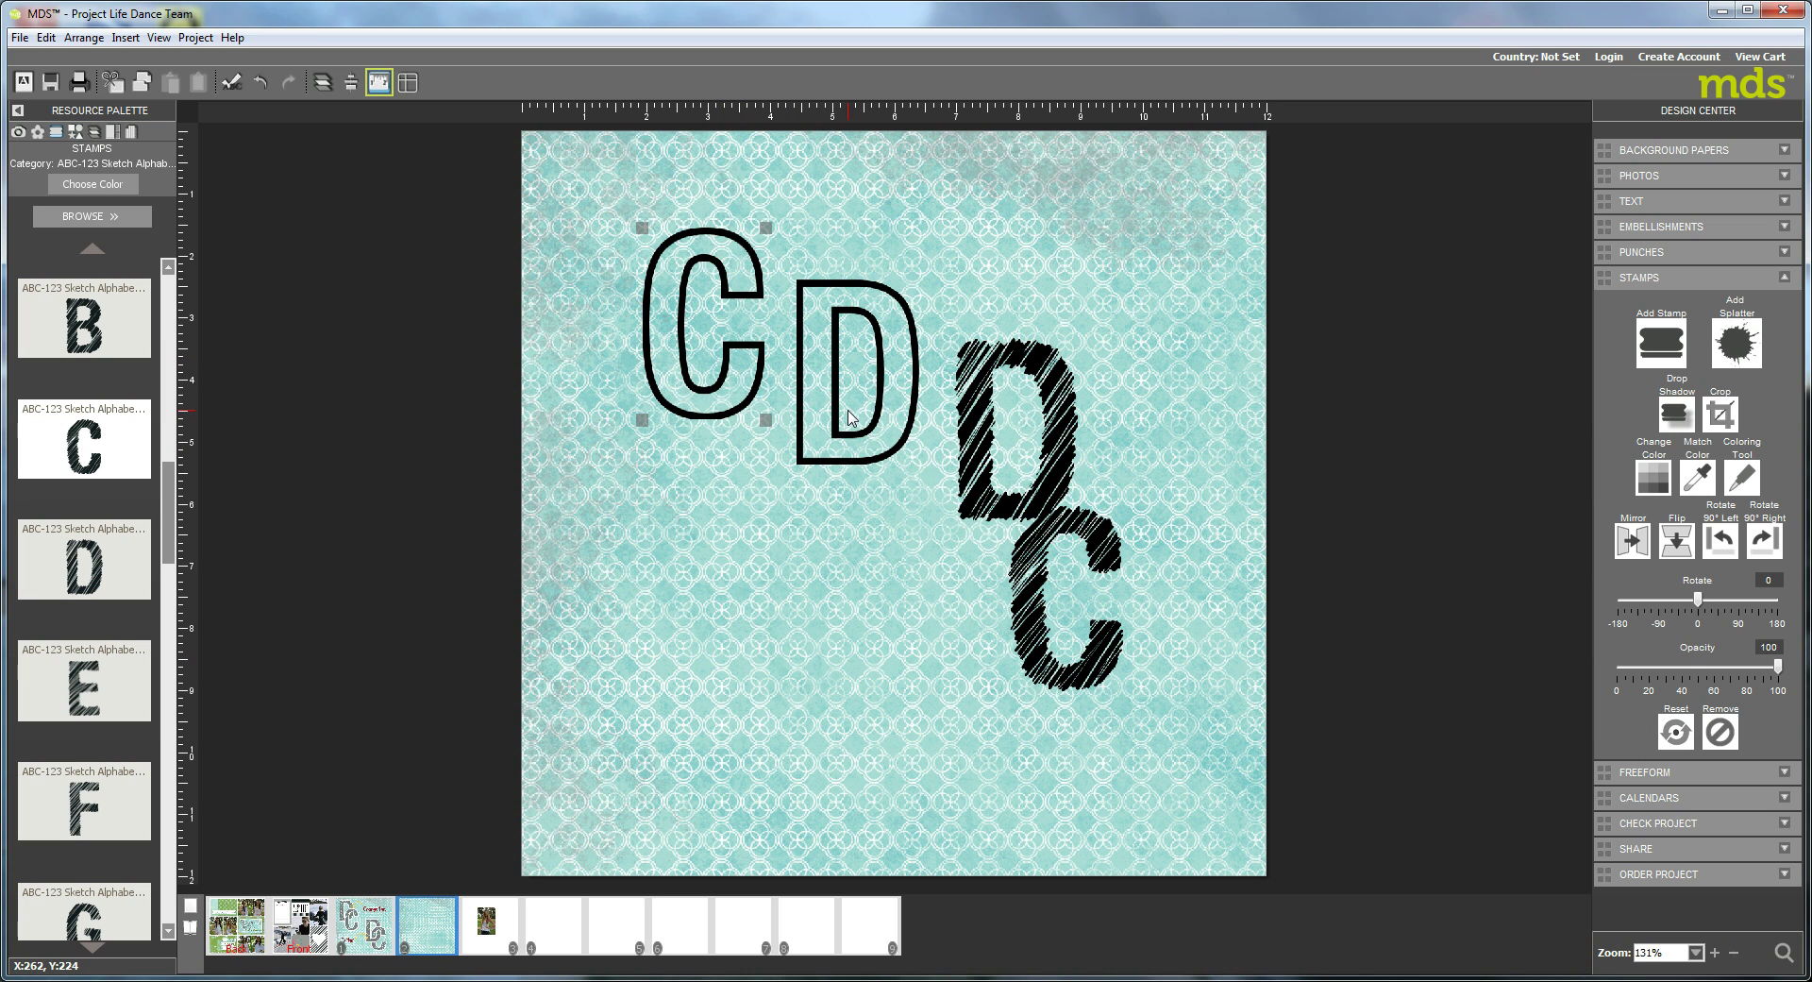
# Recolor the outline C and outline D stamps white.
pyautogui.keyDown('shift'); pyautogui.click(852, 422); pyautogui.keyUp('shift')
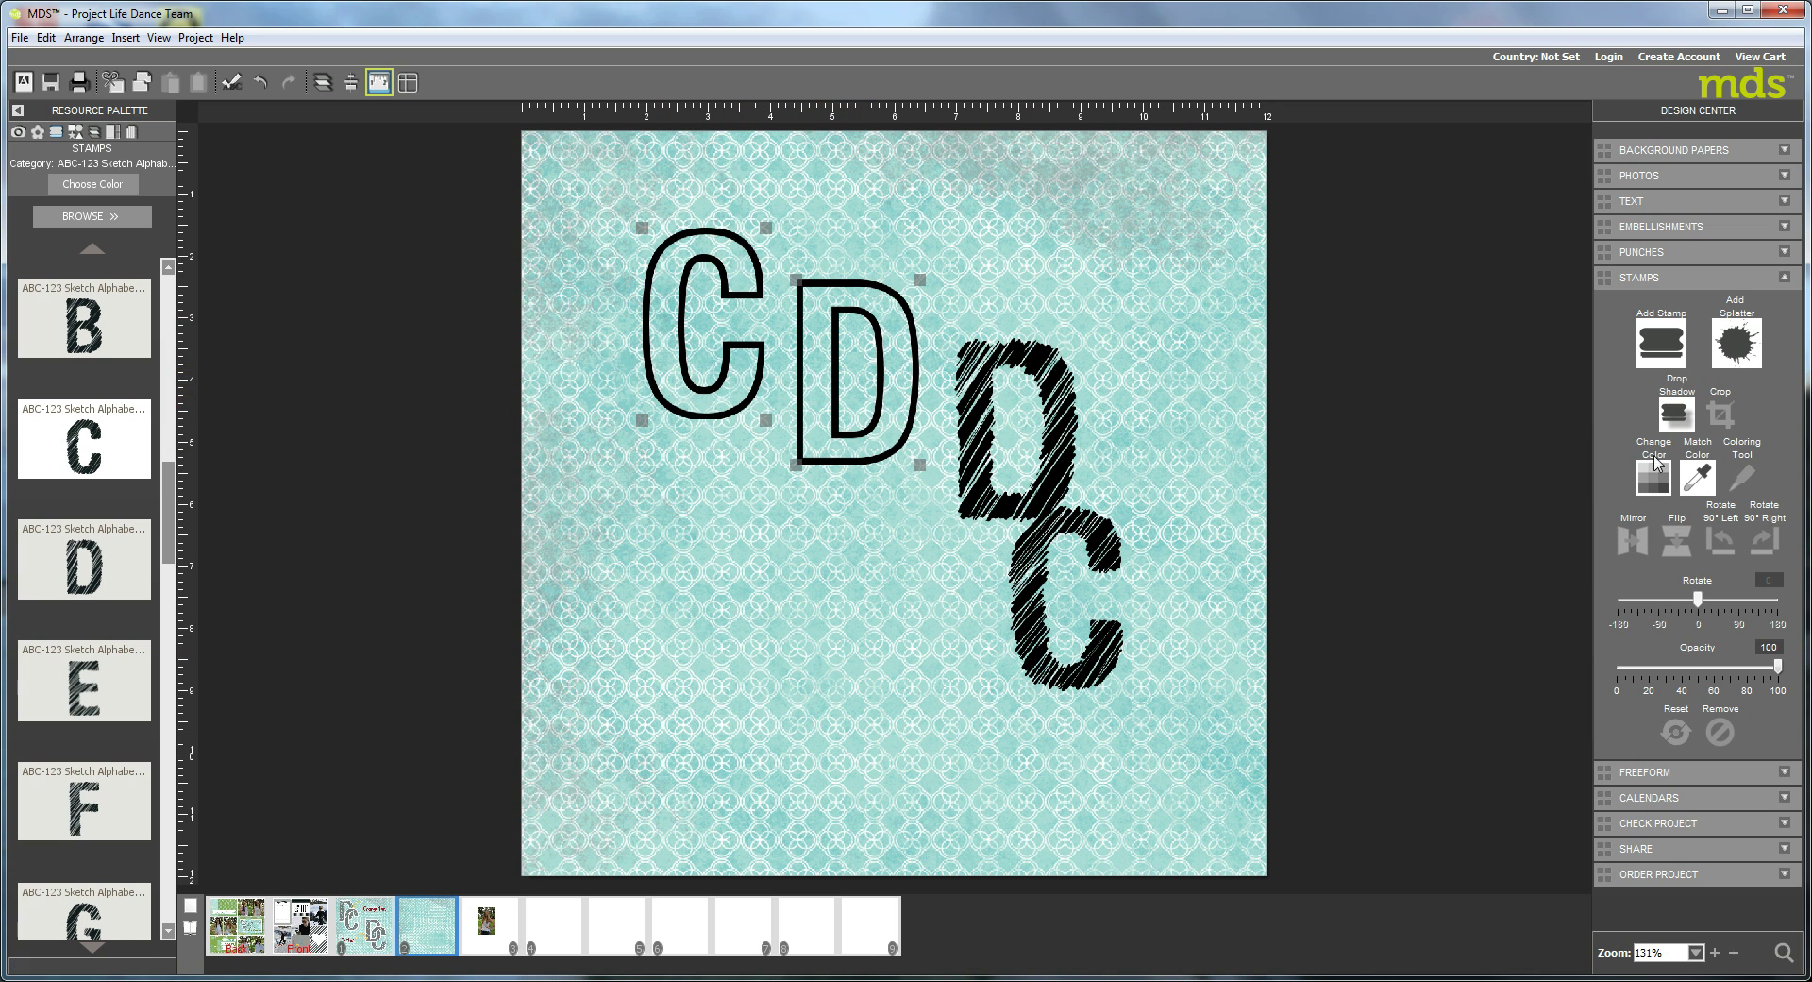
pyautogui.click(1654, 471)
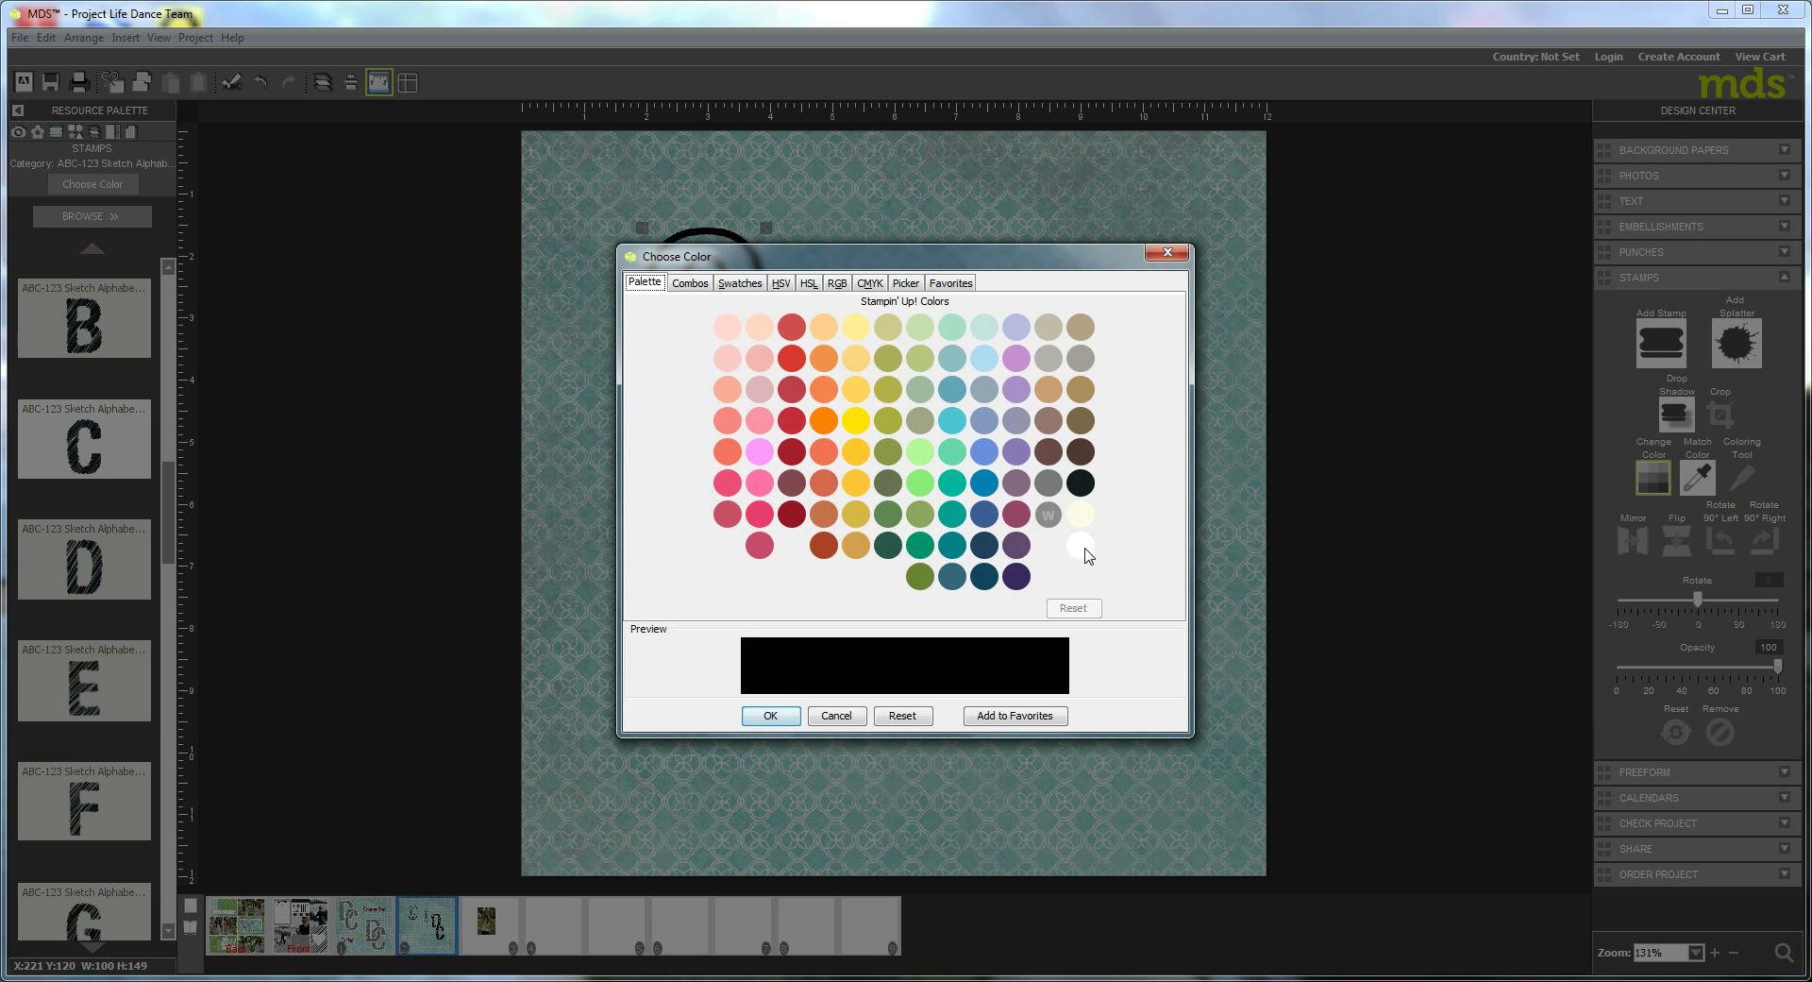
pyautogui.click(1082, 548)
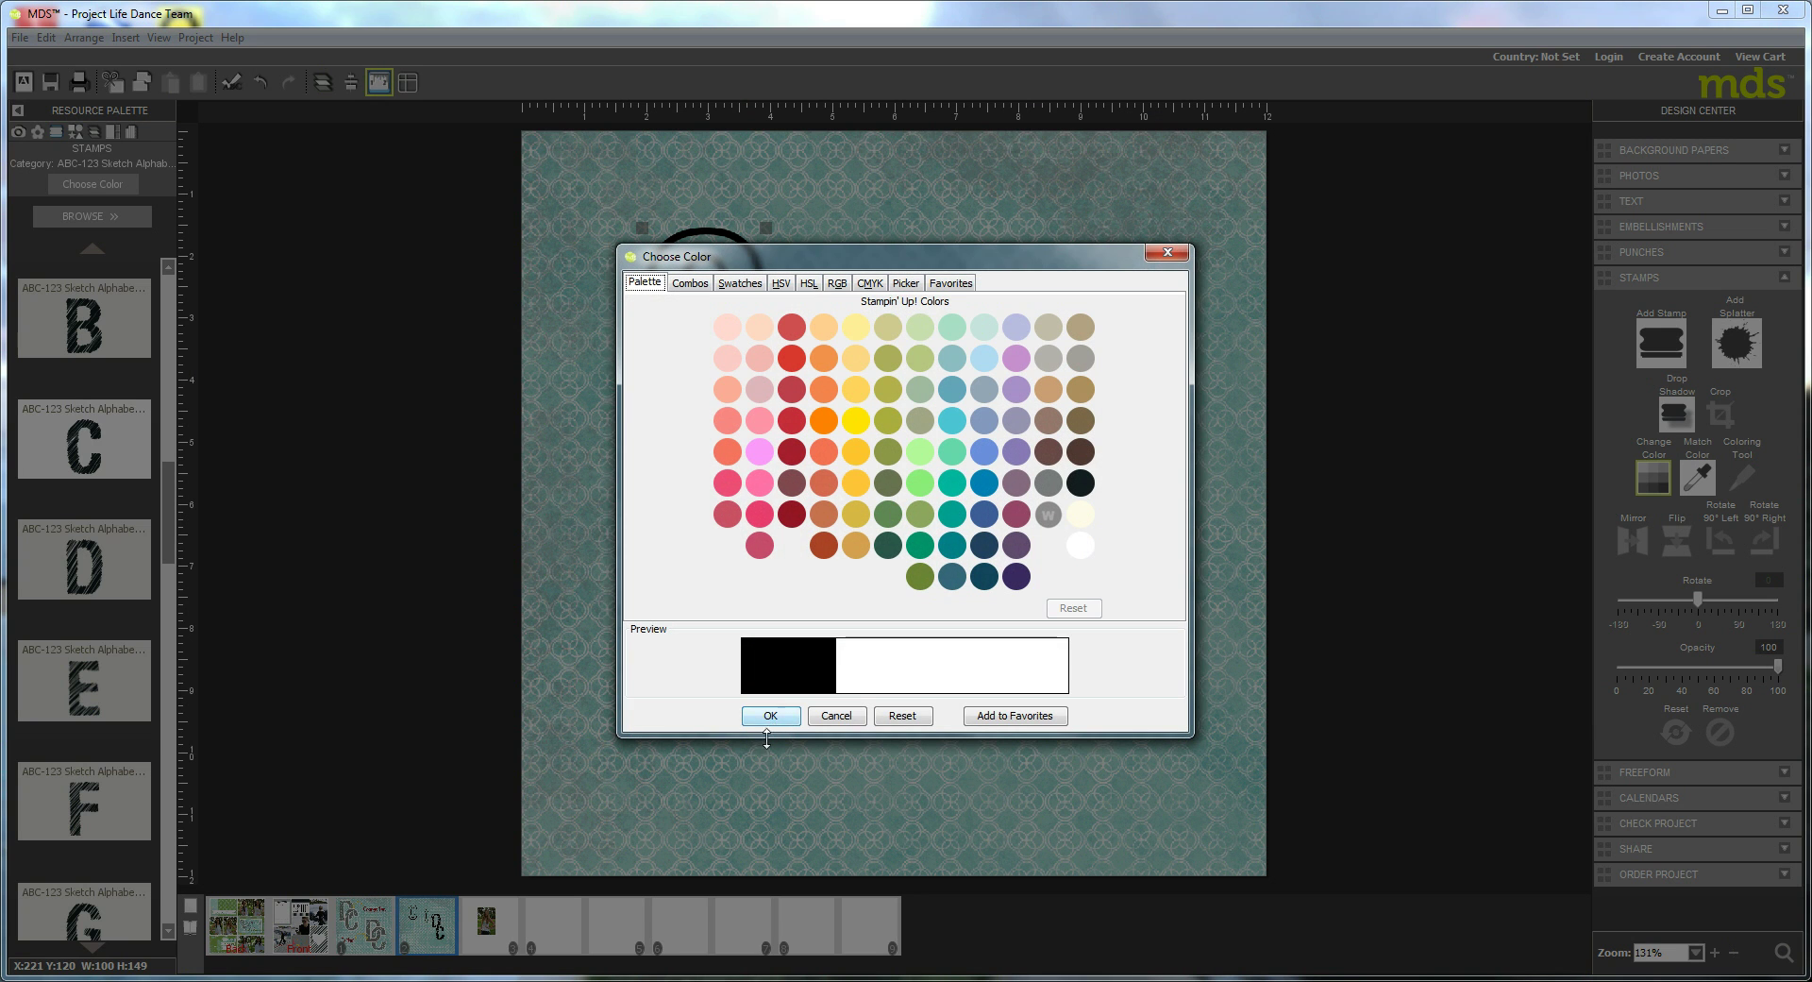
pyautogui.click(770, 714)
# Recolor the sketch D and sketch C stamps dark gray.
pyautogui.click(995, 442)
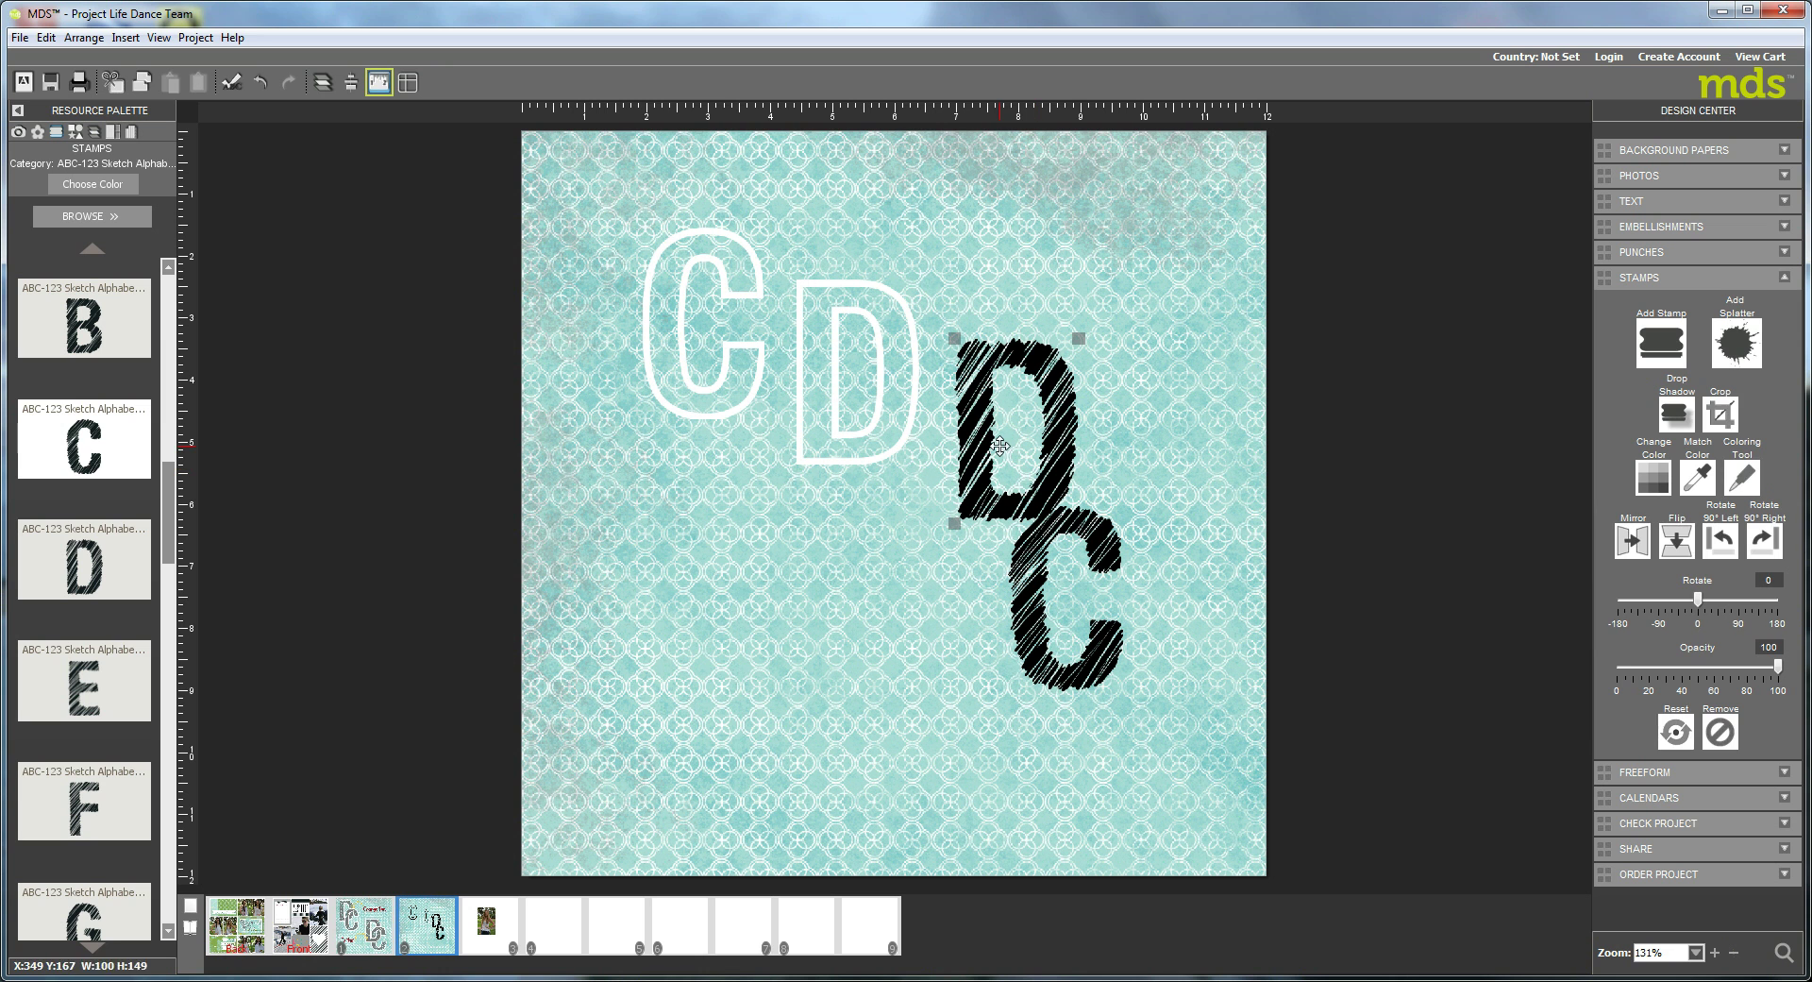
pyautogui.keyDown('shift'); pyautogui.click(1039, 642); pyautogui.keyUp('shift')
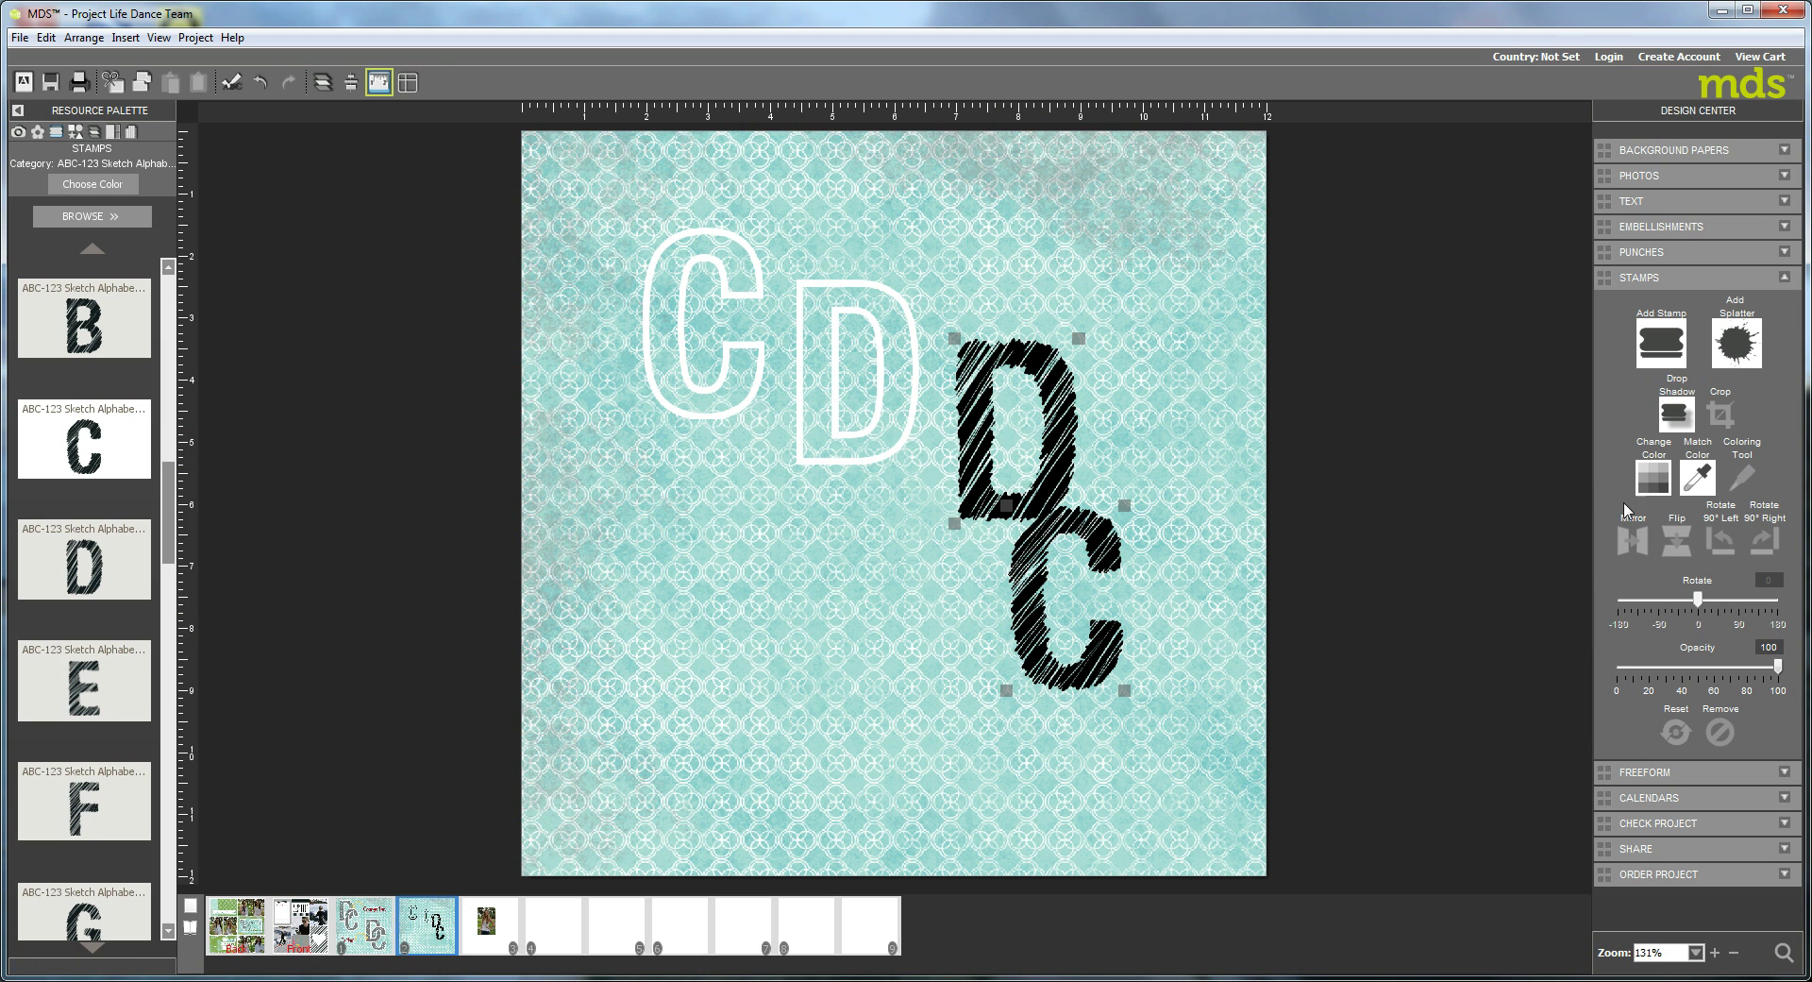
pyautogui.click(1662, 477)
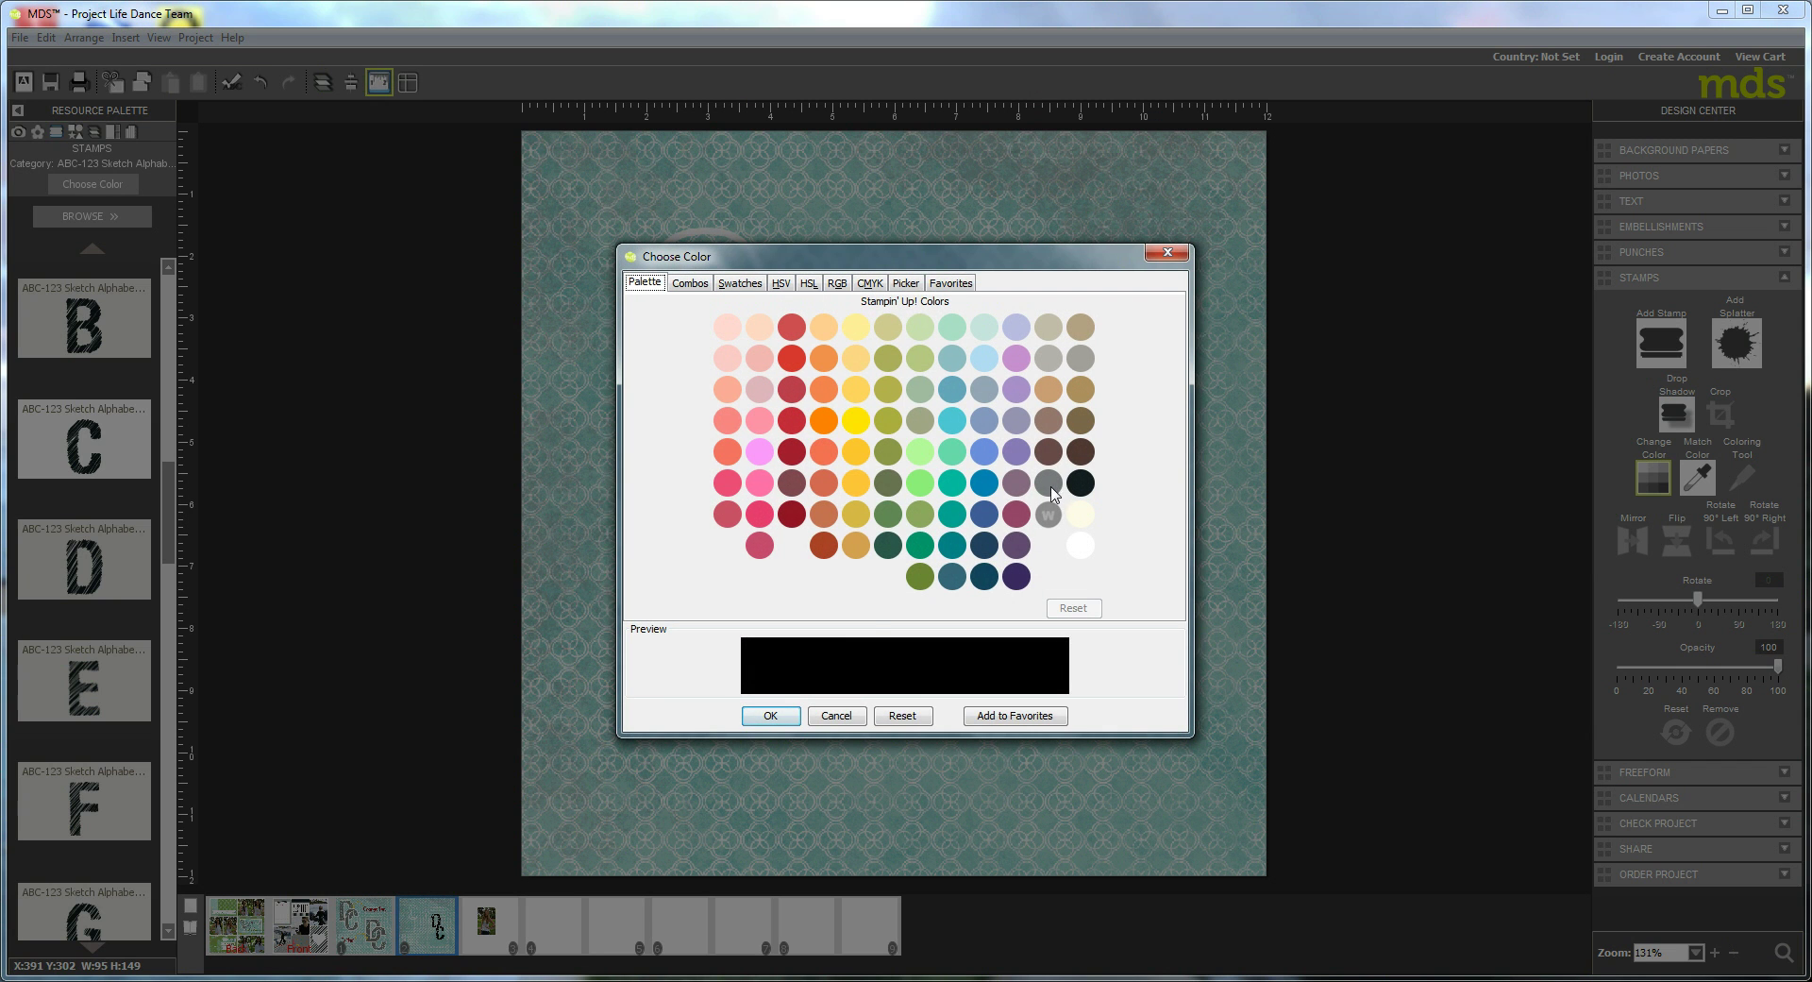
pyautogui.click(770, 715)
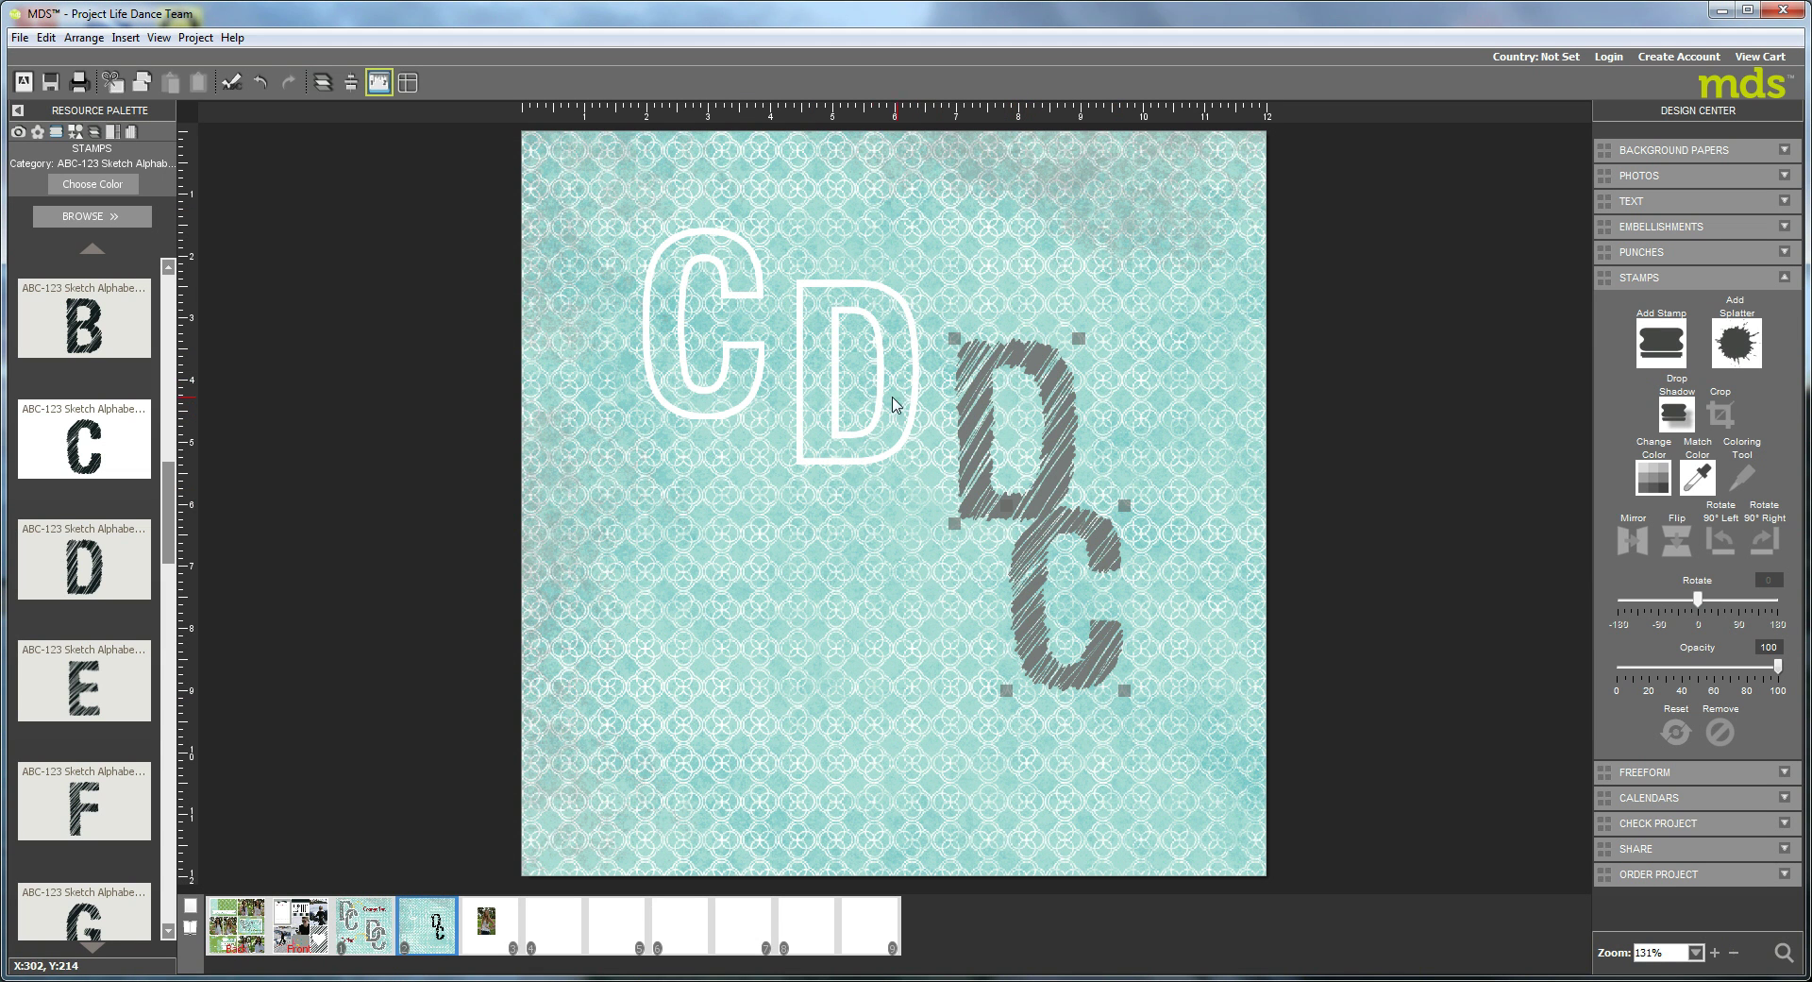
# Bring the white outline D to the front and align it exactly over the gray sketch D.
pyautogui.click(862, 389)
pyautogui.moveTo(1020, 450); pyautogui.dragTo(1012, 458)
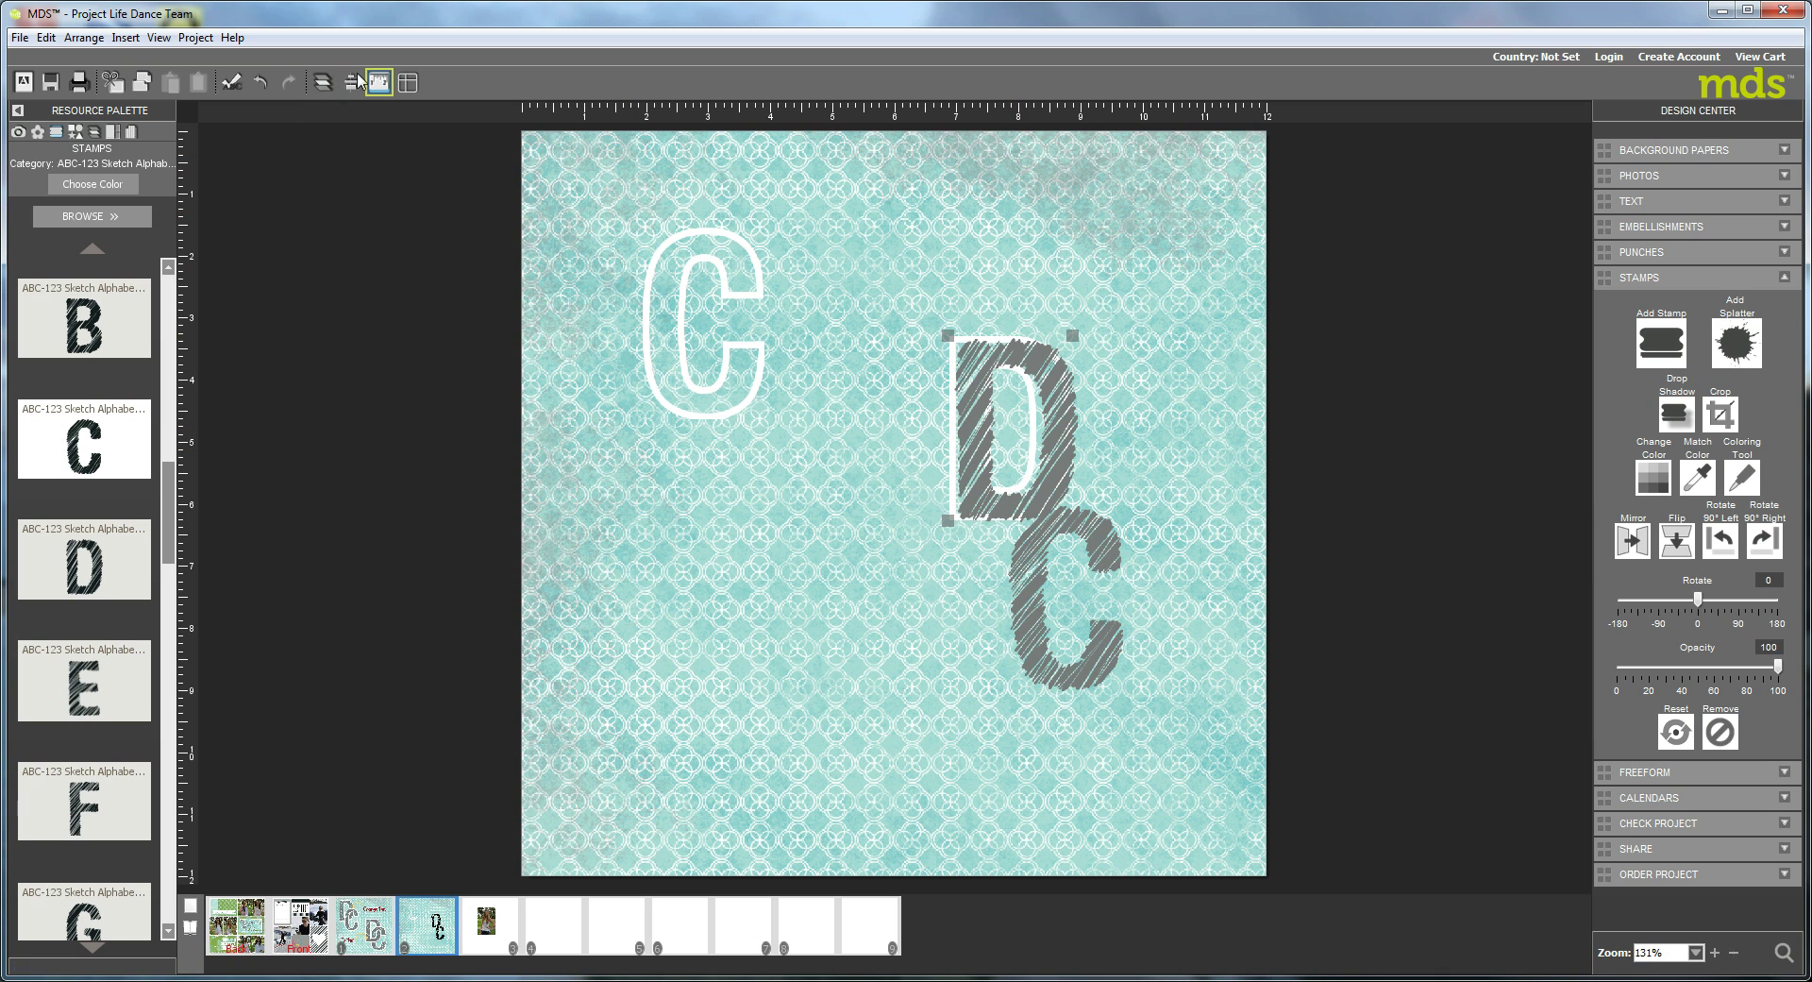
pyautogui.click(323, 82)
pyautogui.click(389, 141)
pyautogui.moveTo(1061, 451); pyautogui.dragTo(1067, 454)
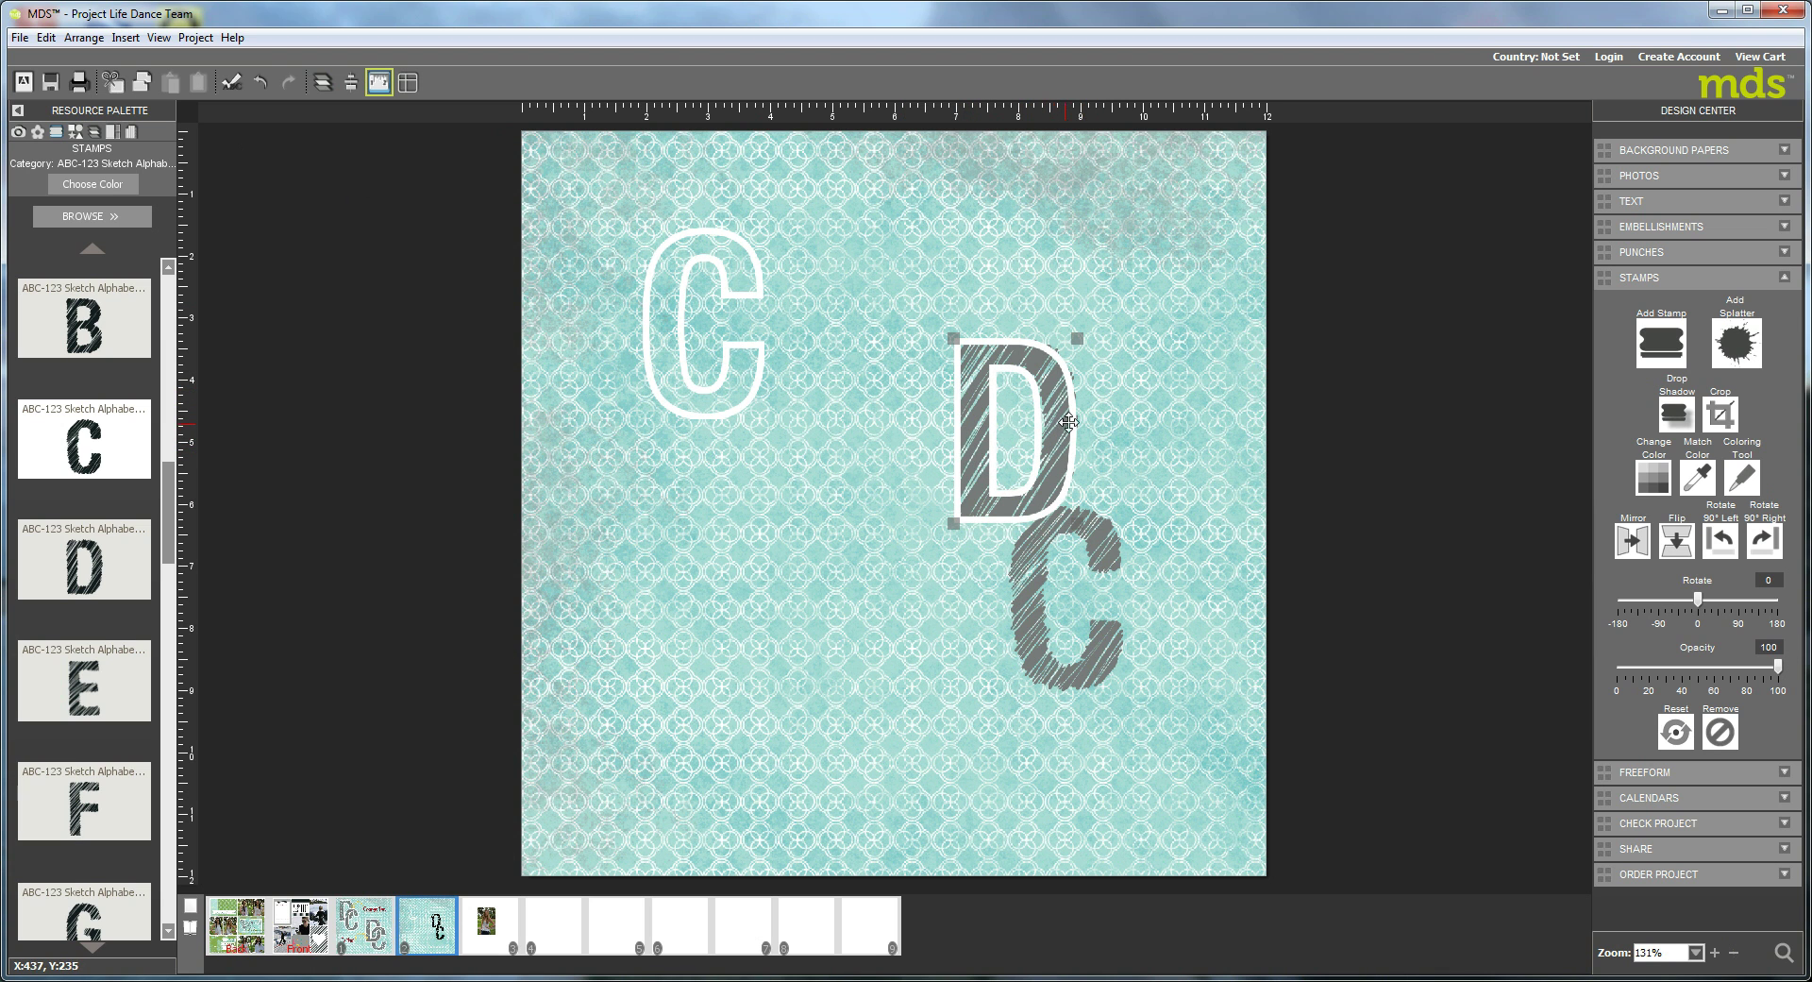
# Reorder the page layers, trying the sketch D on top and then placing it directly beneath the outline D.
pyautogui.click(92, 132)
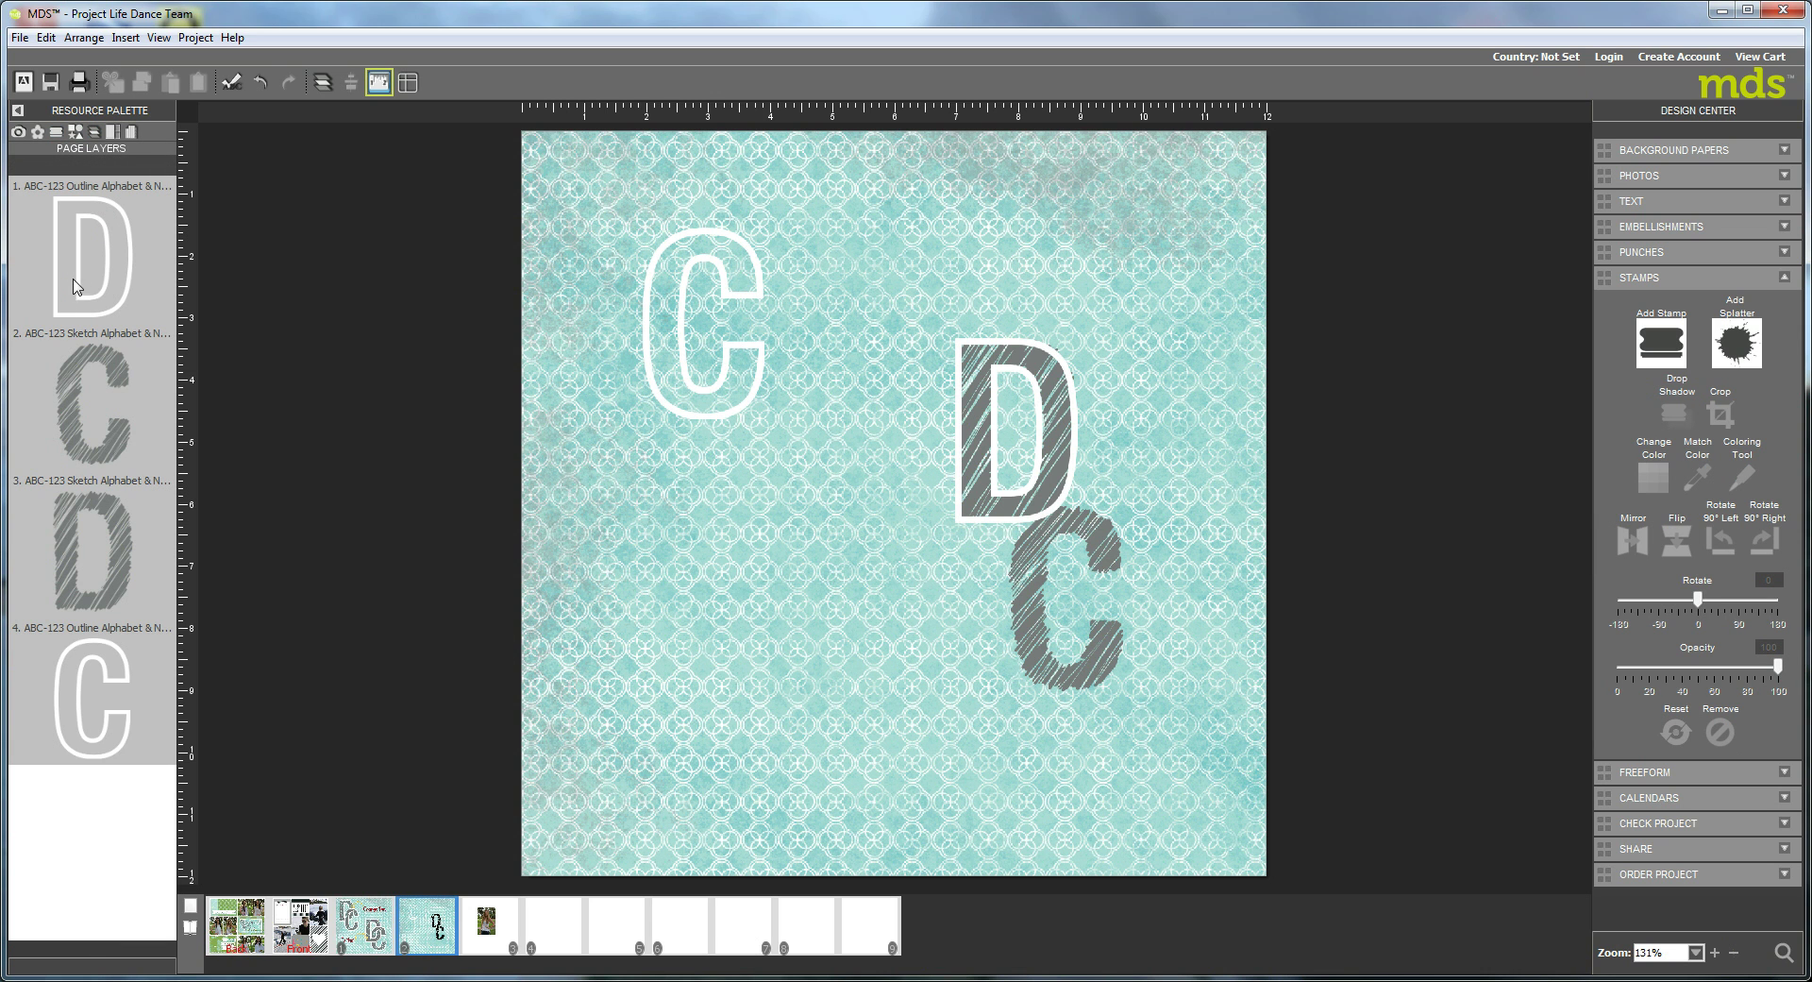
pyautogui.moveTo(106, 590); pyautogui.dragTo(95, 245)
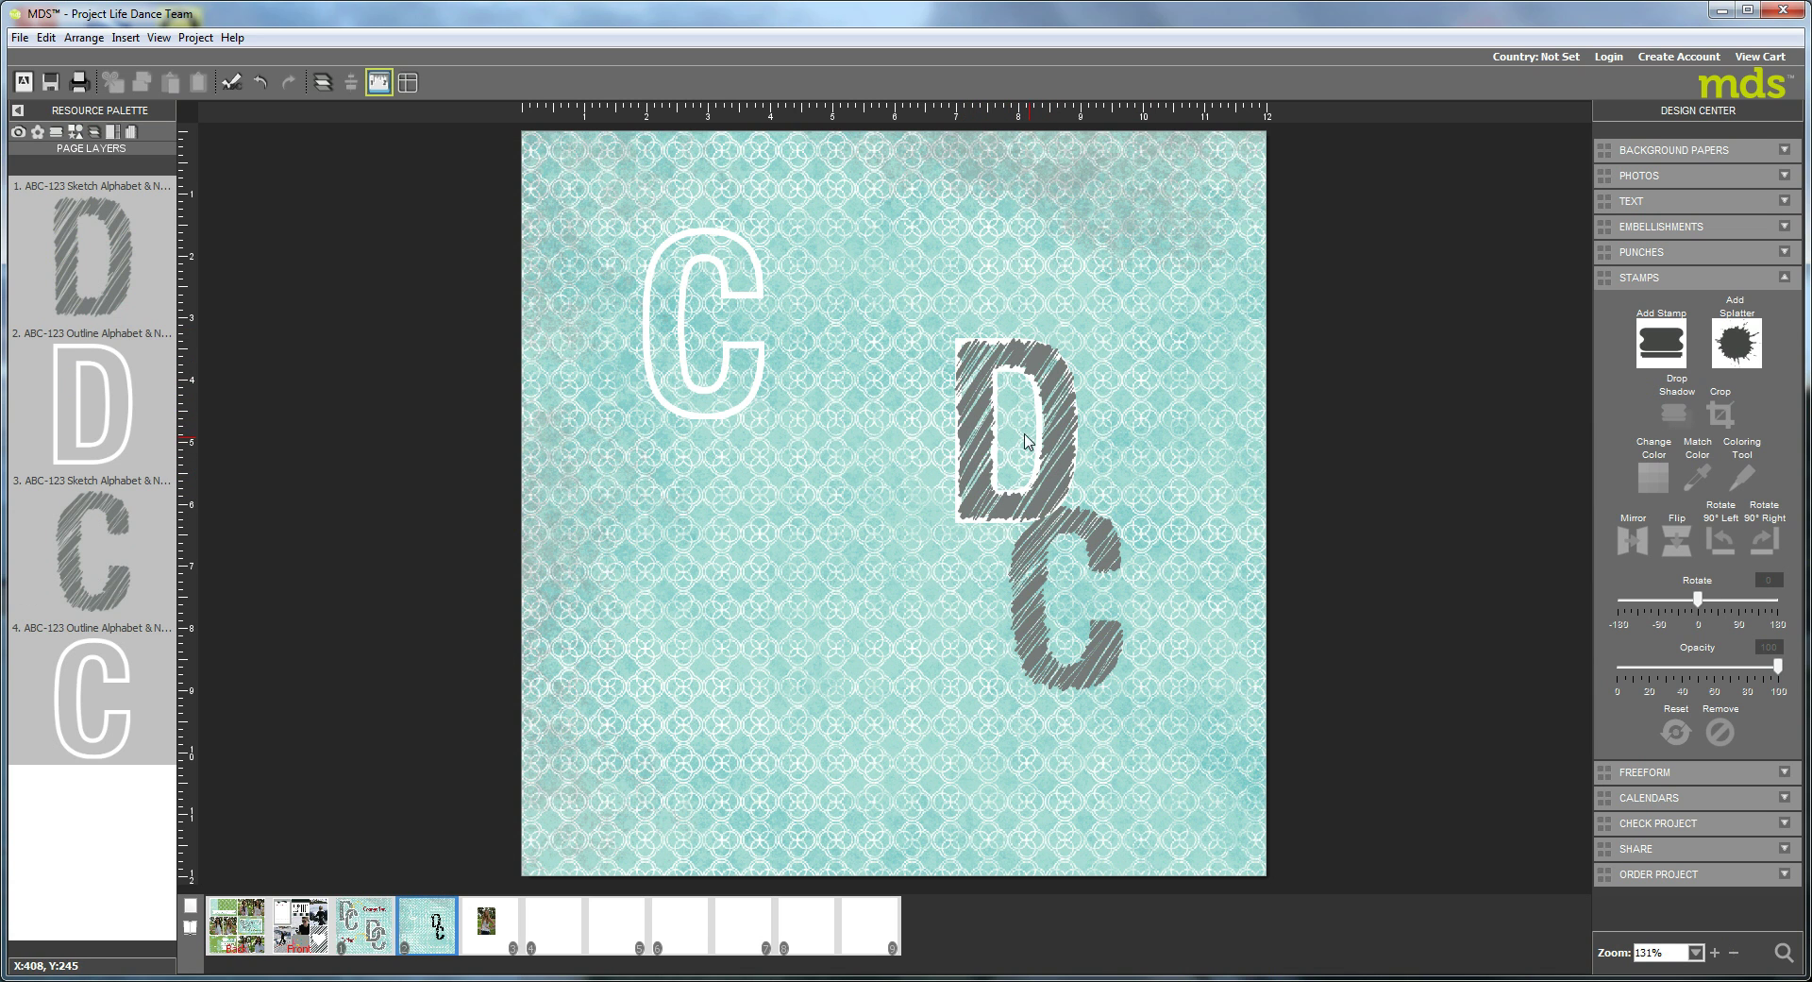
pyautogui.click(991, 431)
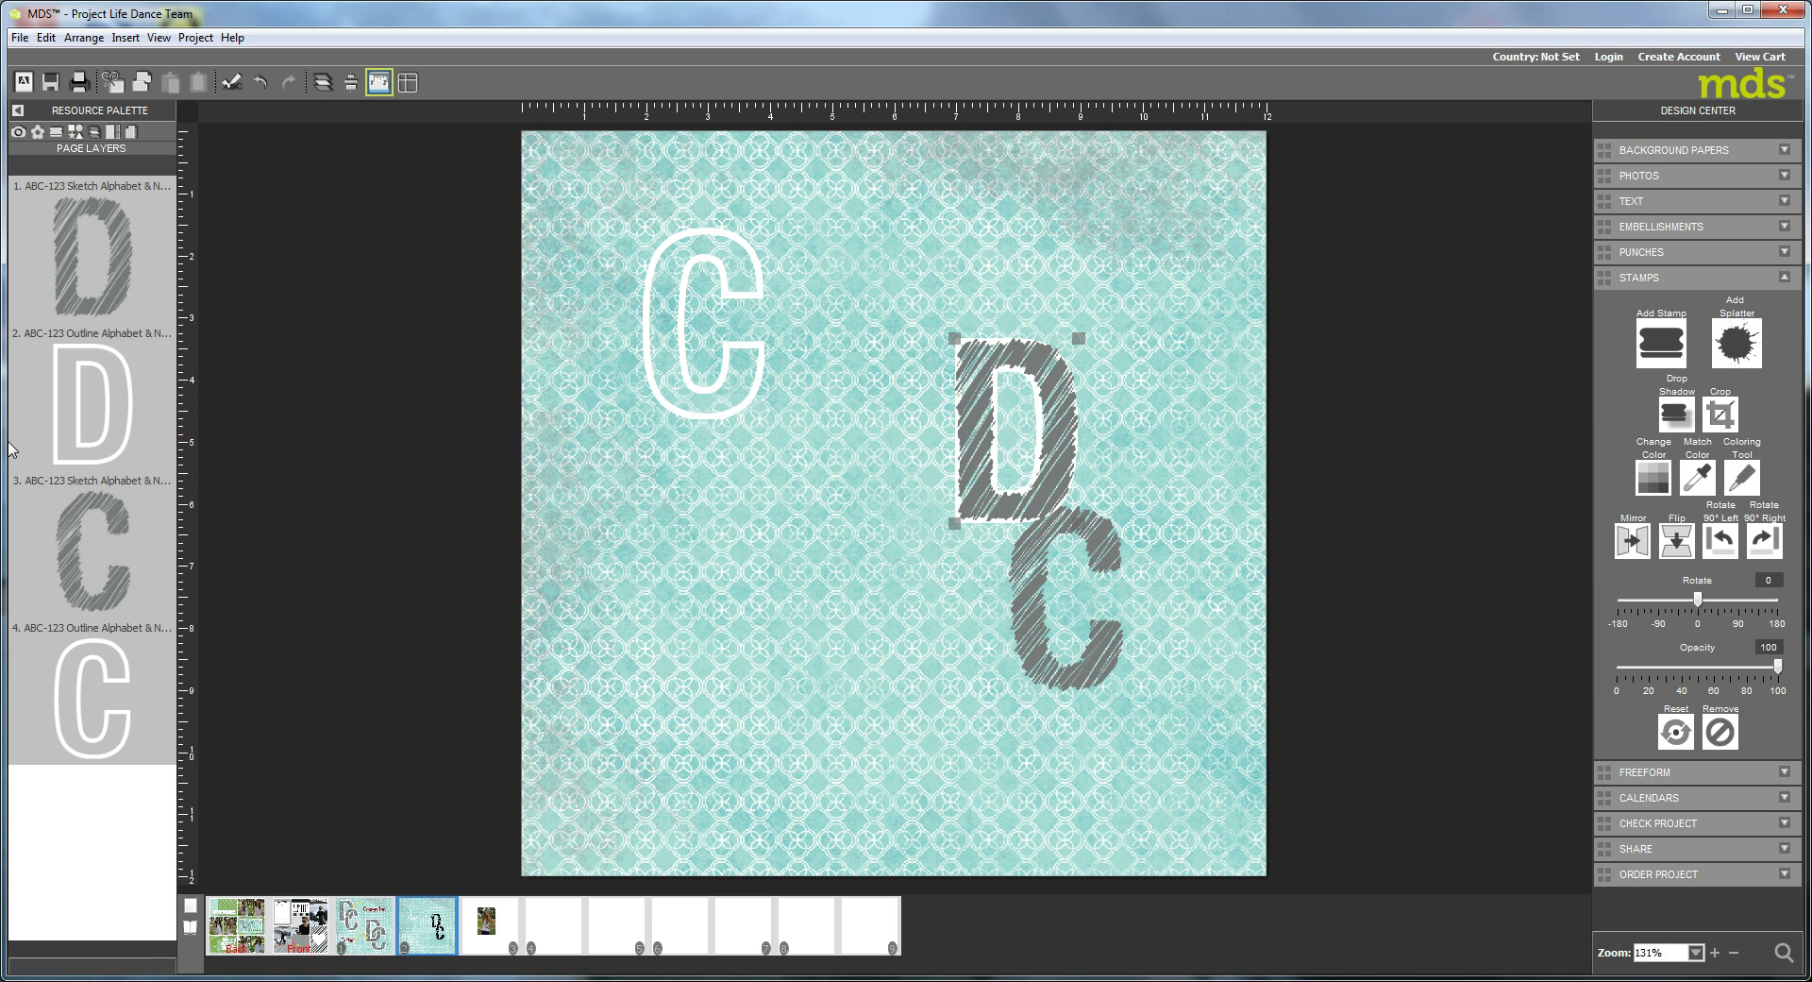
pyautogui.moveTo(89, 250)
pyautogui.mouseDown()
pyautogui.moveTo(90, 312)
pyautogui.moveTo(156, 321)
pyautogui.moveTo(151, 357)
pyautogui.mouseUp()
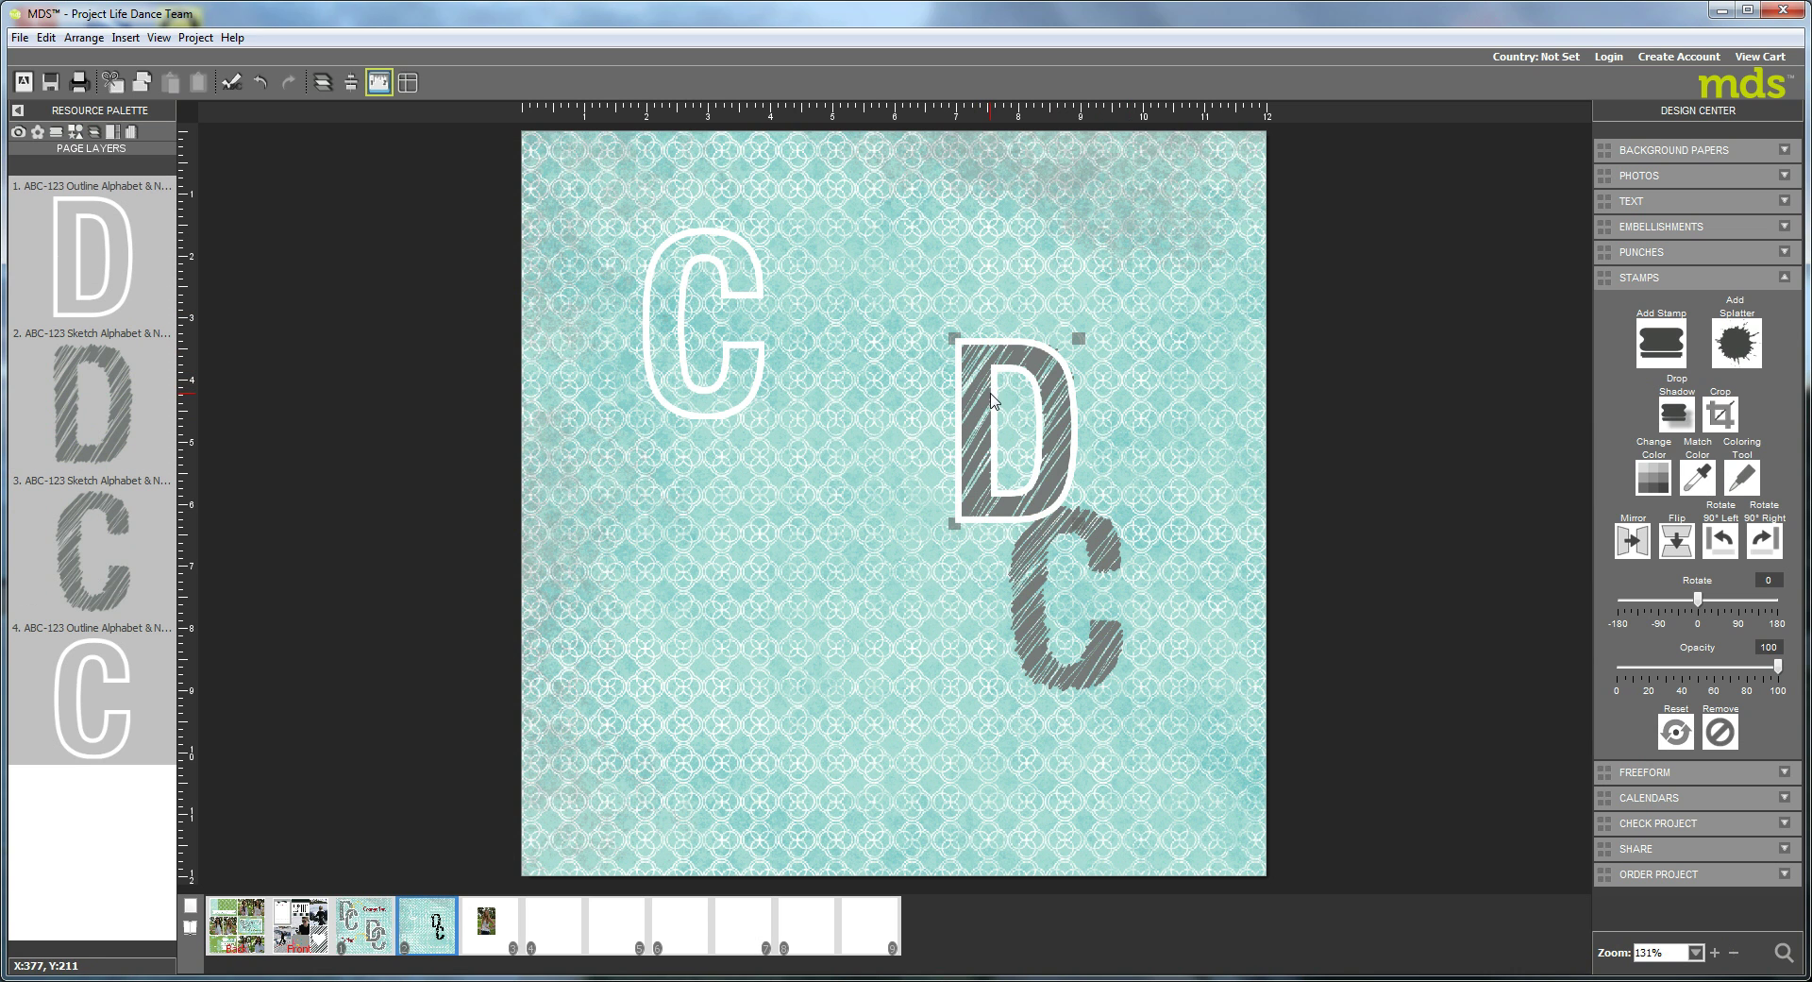
# Group the white outline D with the gray sketch D beneath it.
pyautogui.click(991, 401)
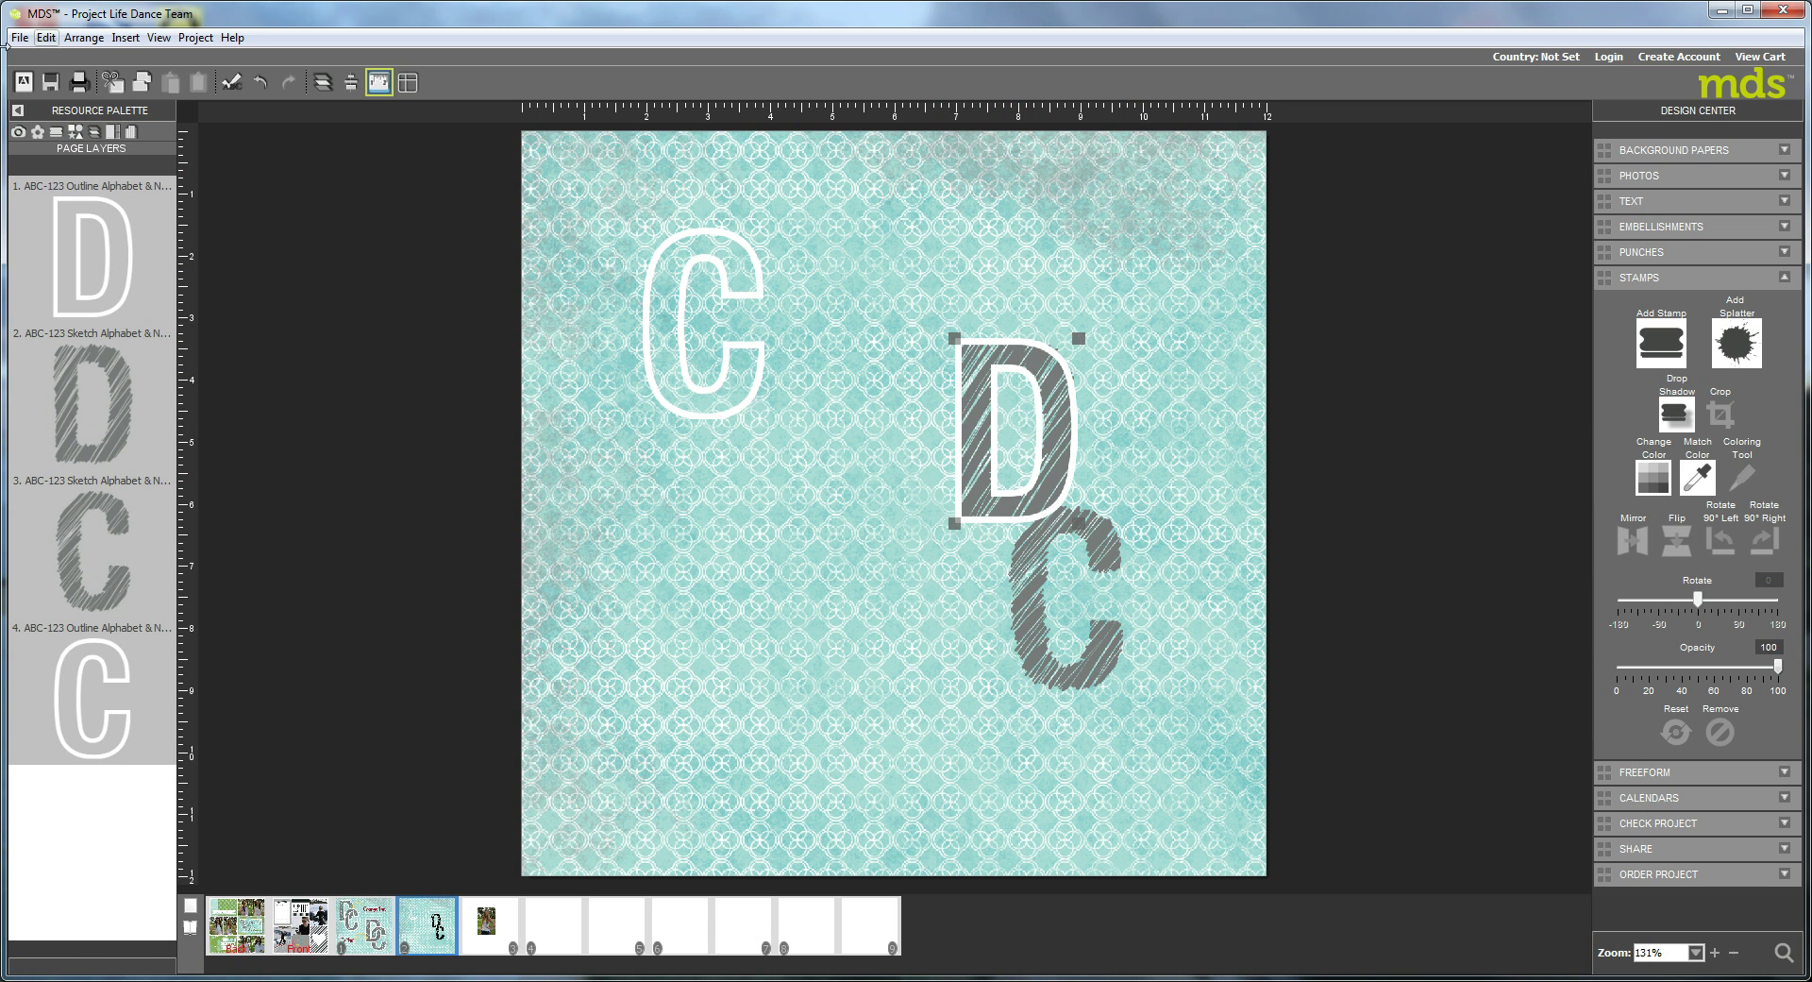
pyautogui.click(84, 38)
pyautogui.click(109, 105)
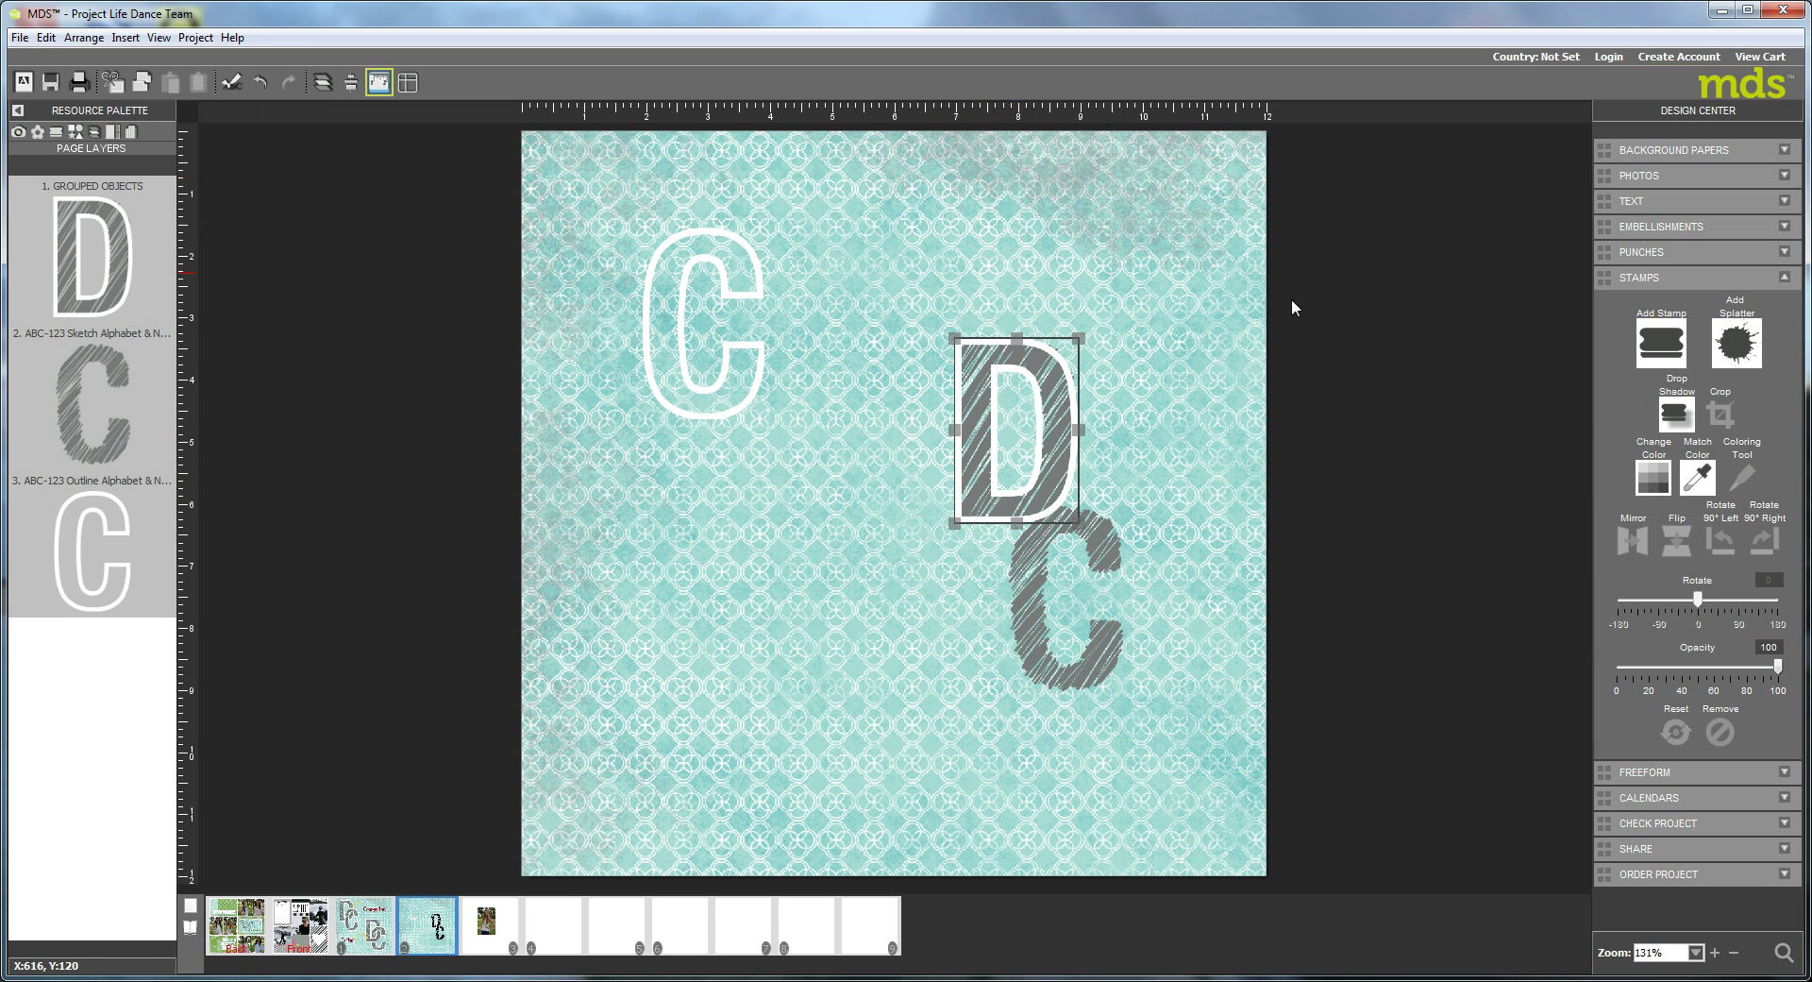
# Move the grouped D to the page's upper left, set the outline C aside, and tuck the sketch C behind the D's lower right.
pyautogui.moveTo(1043, 430); pyautogui.dragTo(912, 309)
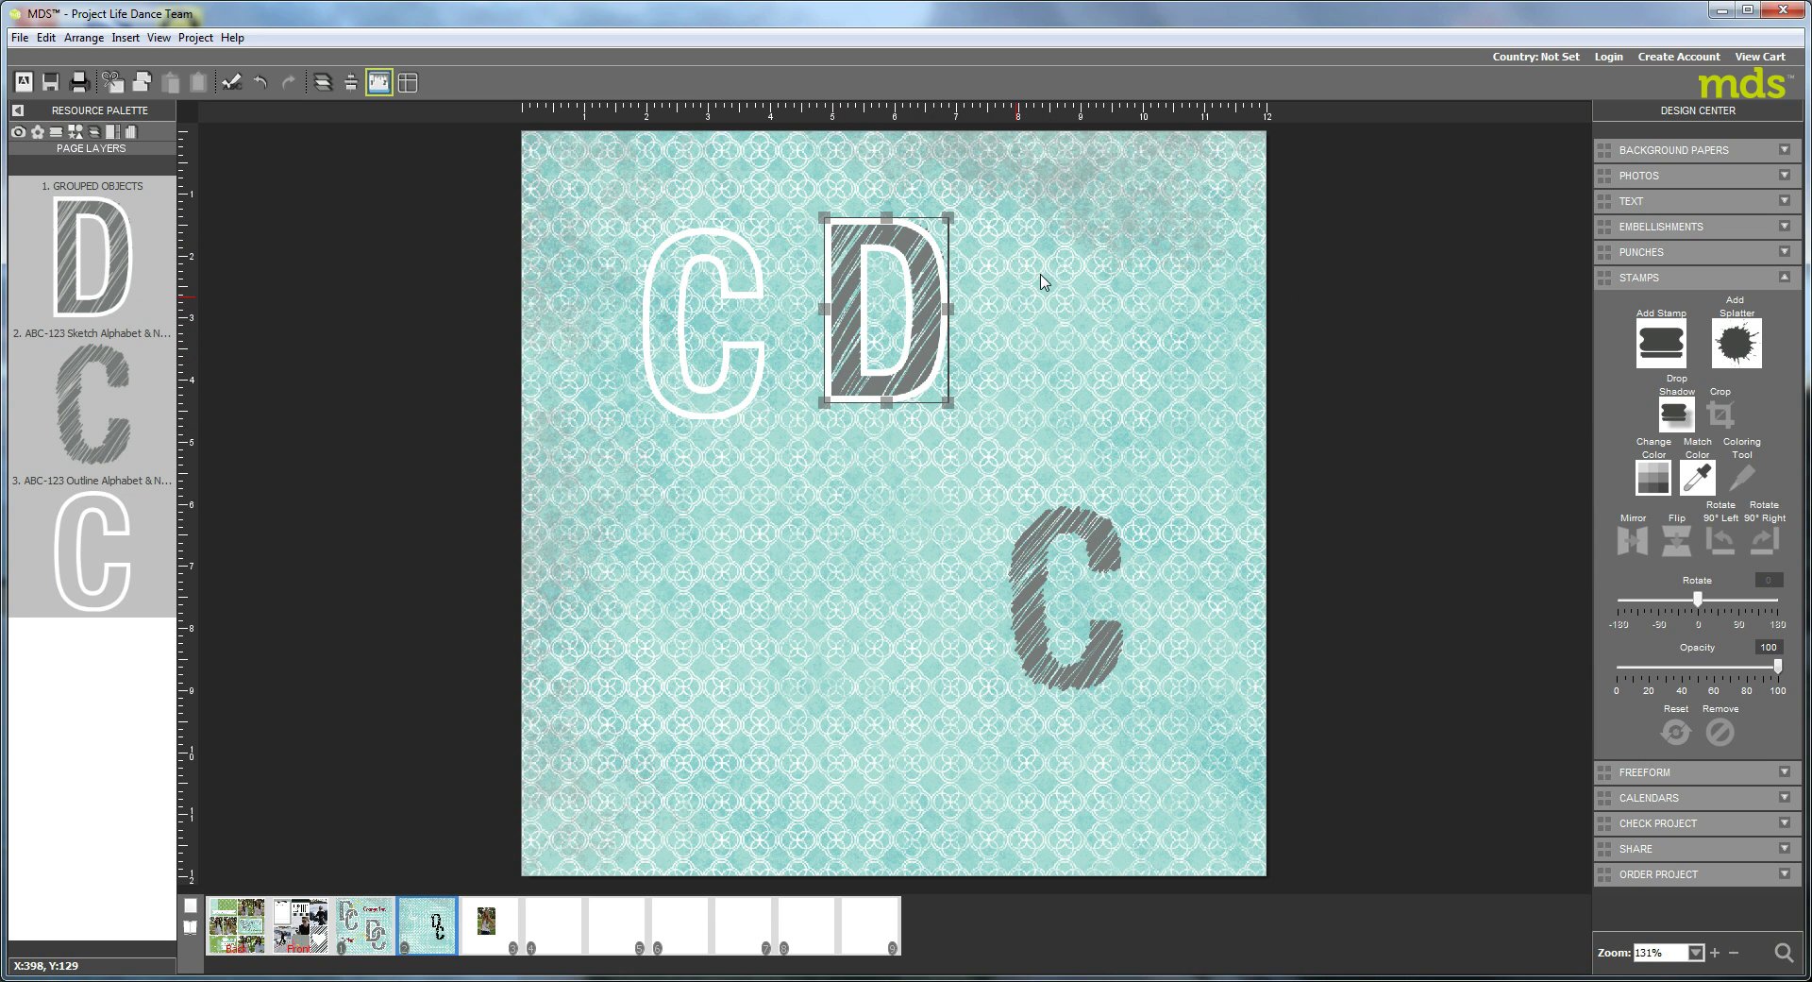
pyautogui.moveTo(662, 302)
pyautogui.mouseDown()
pyautogui.moveTo(783, 532)
pyautogui.moveTo(929, 583)
pyautogui.mouseUp()
pyautogui.moveTo(887, 316); pyautogui.dragTo(680, 307)
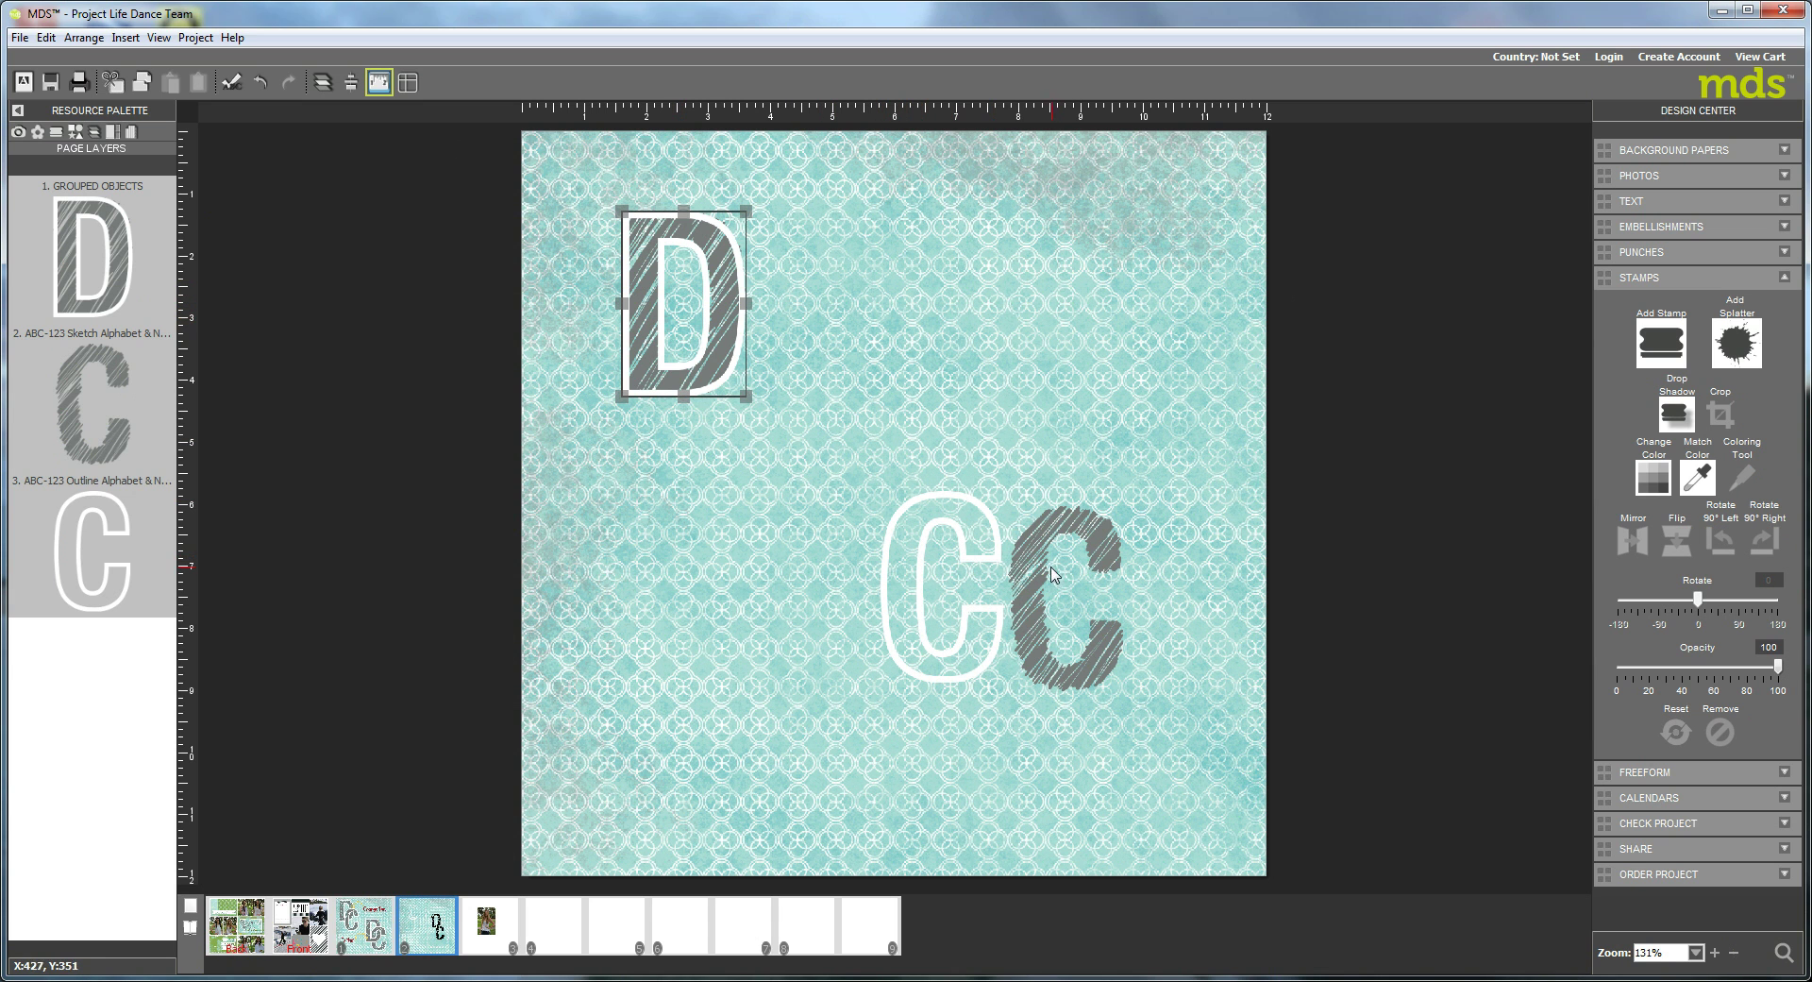
pyautogui.moveTo(1034, 569)
pyautogui.mouseDown()
pyautogui.moveTo(803, 372)
pyautogui.moveTo(689, 358)
pyautogui.mouseUp()
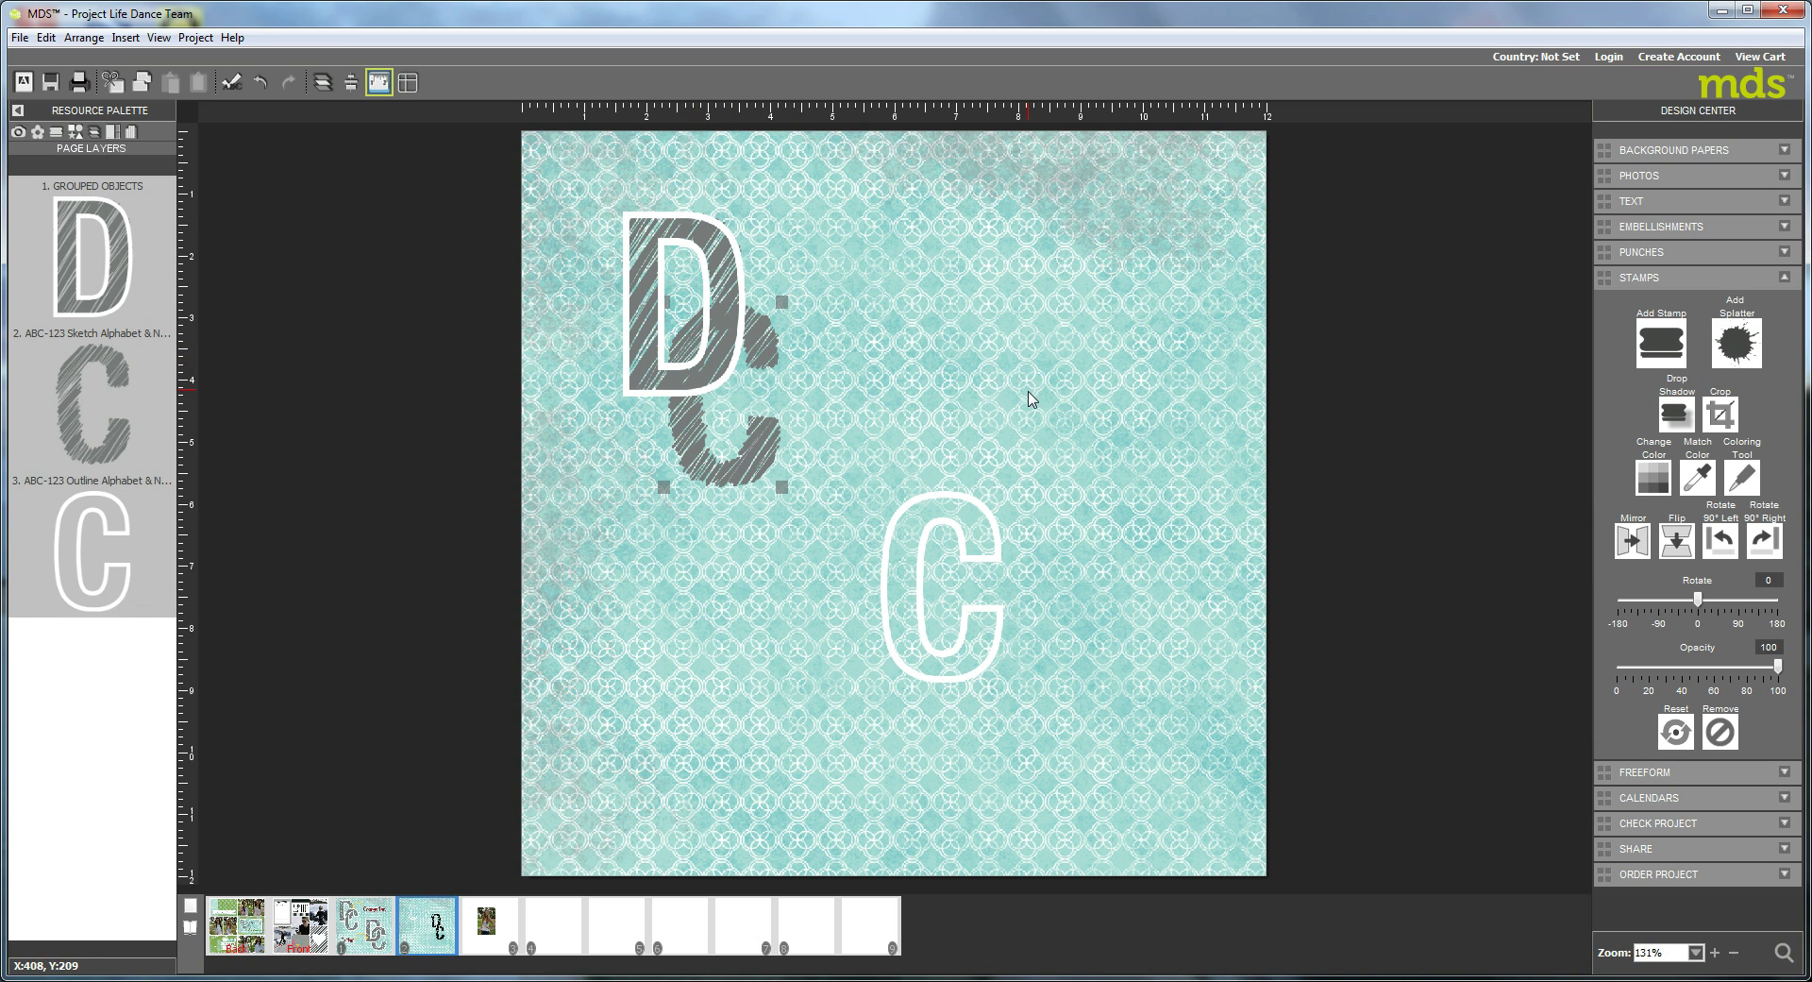
pyautogui.moveTo(737, 477); pyautogui.dragTo(739, 460)
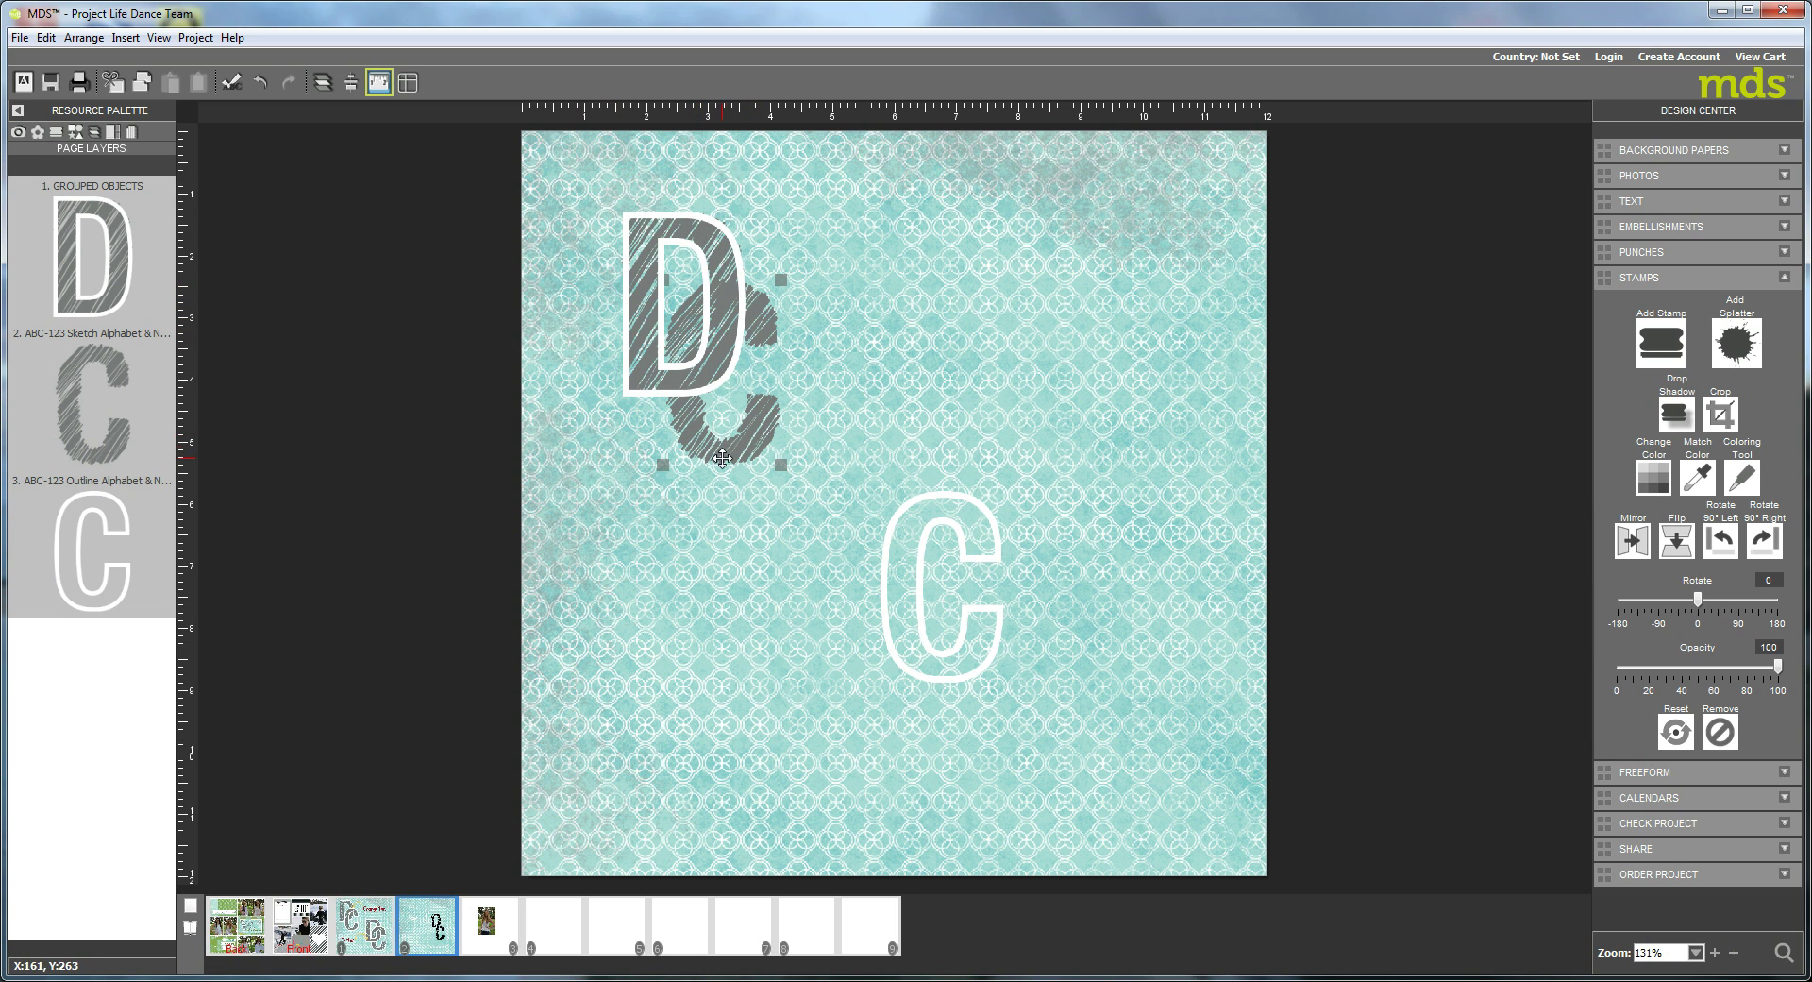
# Copy the gray sketch C and paste the duplicate in place, in front of the grouped D.
pyautogui.click(45, 37)
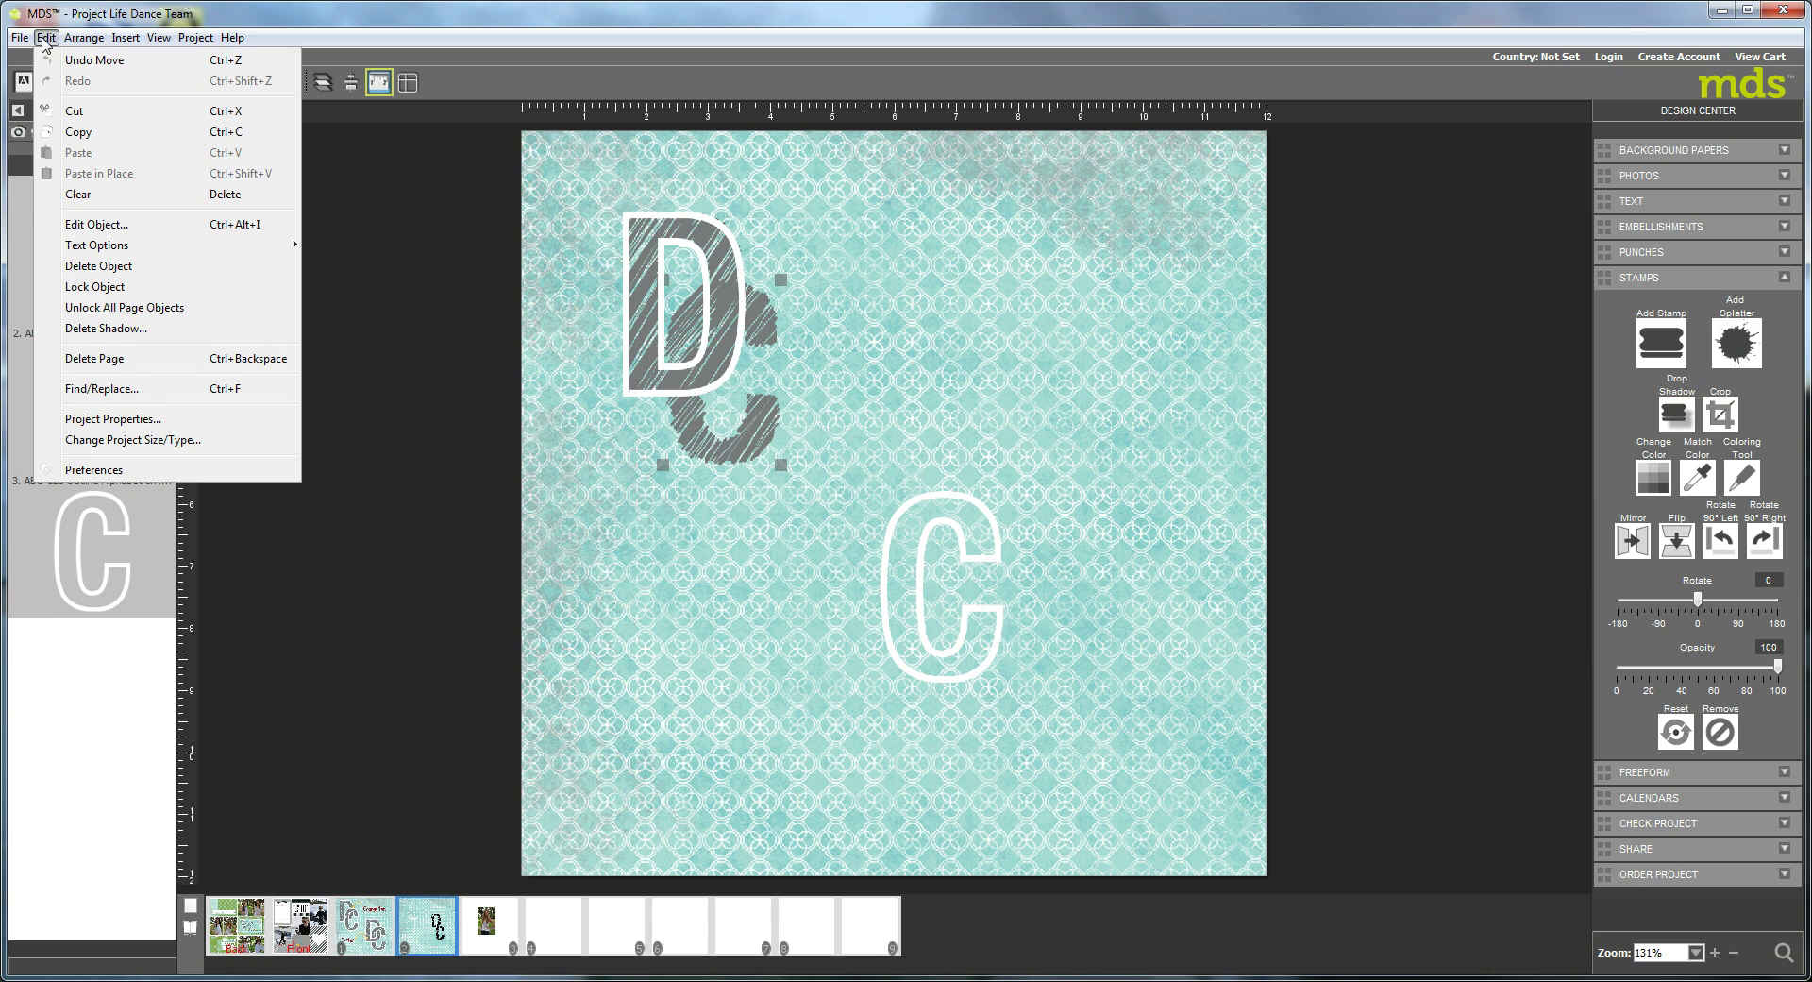
pyautogui.click(76, 134)
pyautogui.click(47, 38)
pyautogui.click(94, 174)
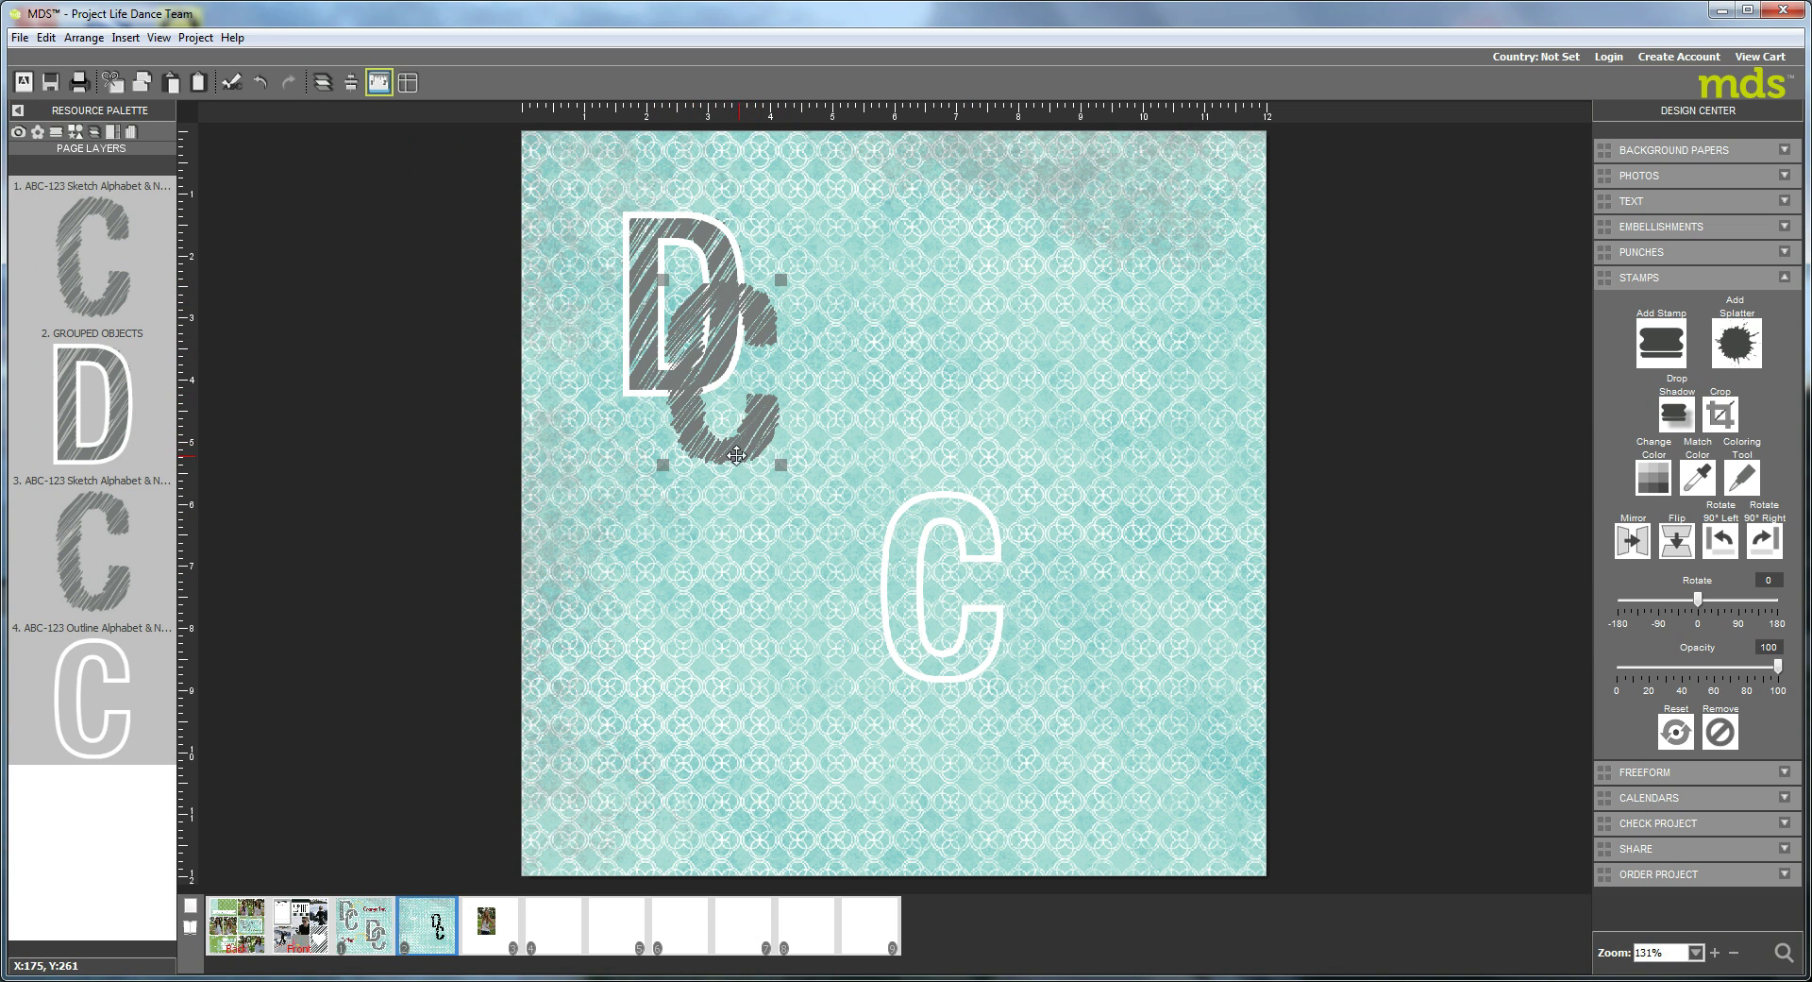
# Crop the front sketch C copy to its upper part, ending just below the upper arm of the letter.
pyautogui.click(1722, 415)
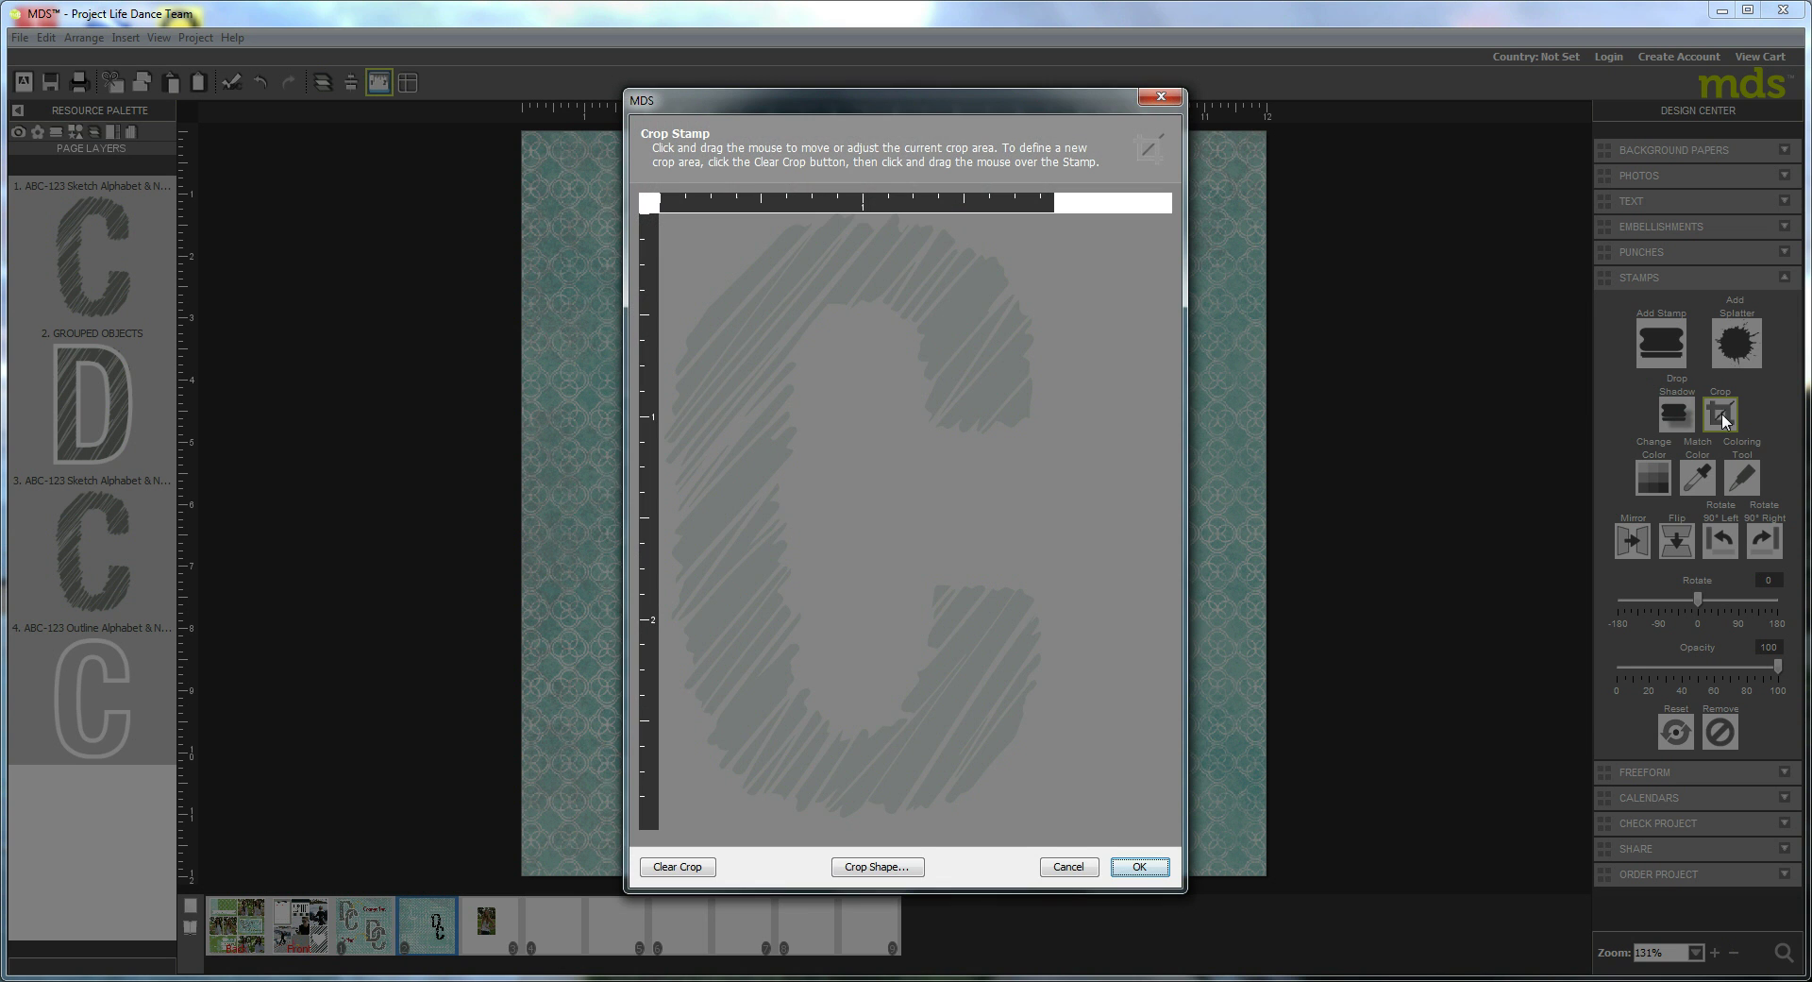
pyautogui.moveTo(665, 215); pyautogui.dragTo(1044, 452)
pyautogui.moveTo(891, 360); pyautogui.dragTo(877, 340)
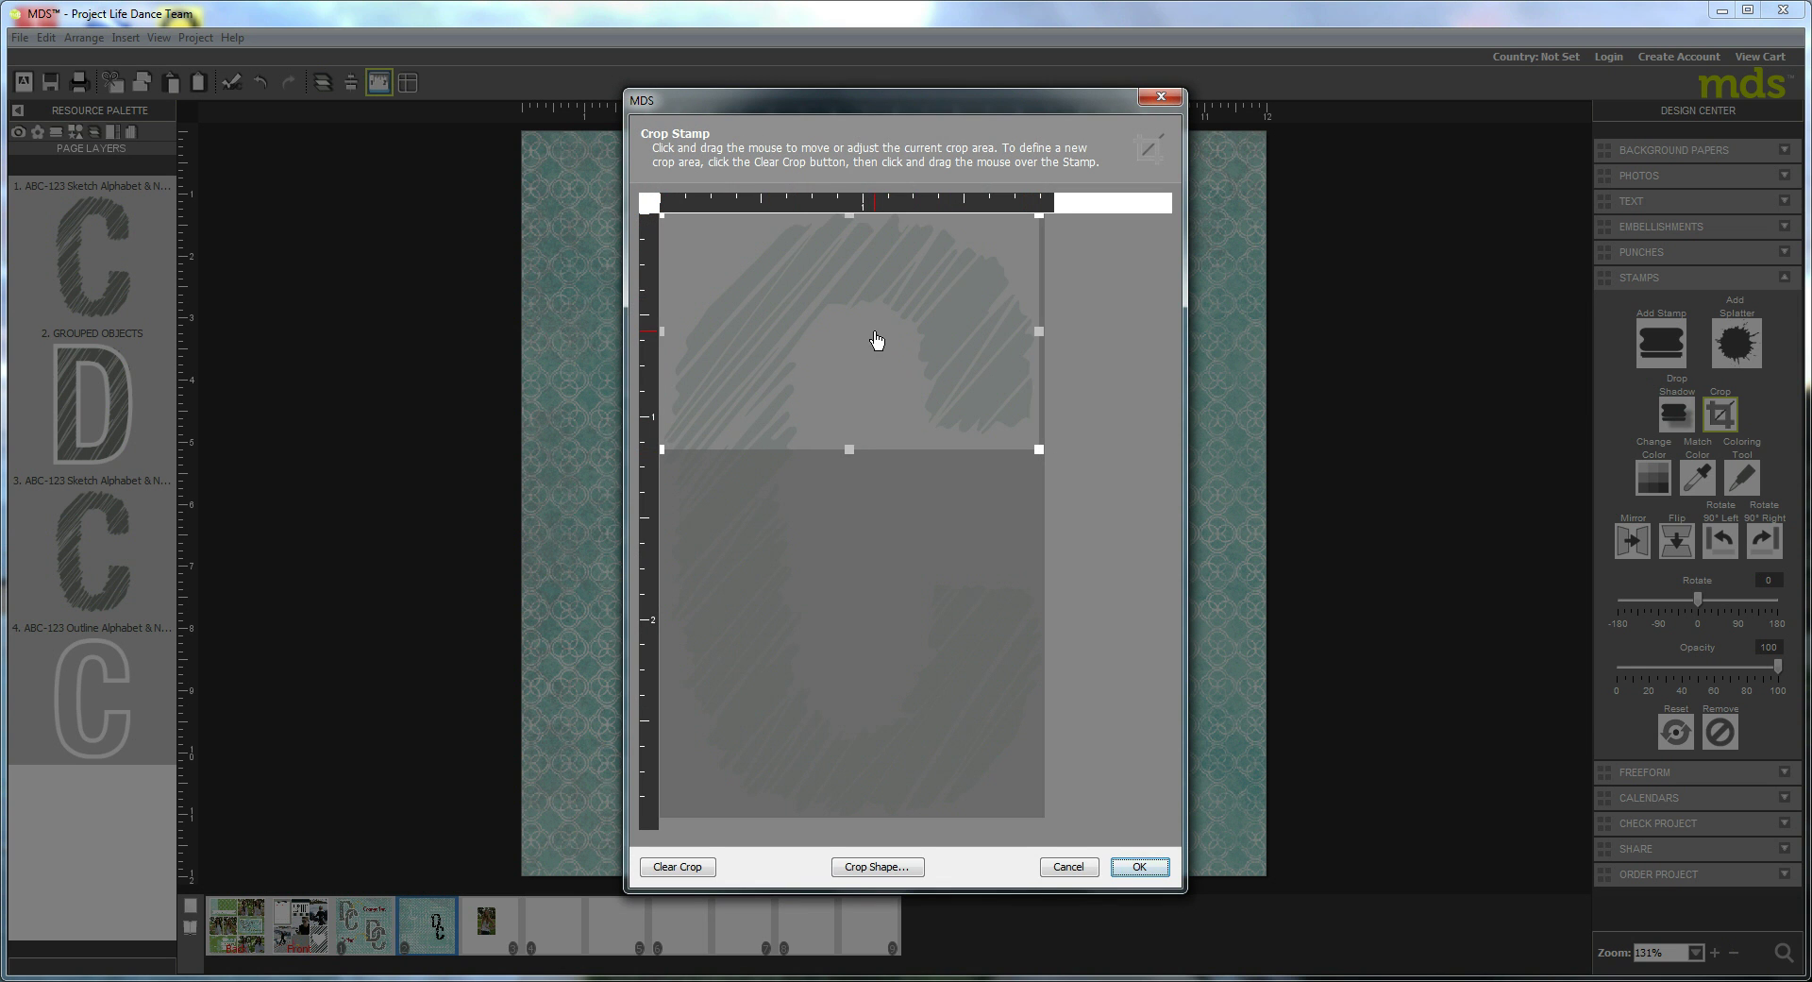
pyautogui.moveTo(857, 458); pyautogui.dragTo(856, 447)
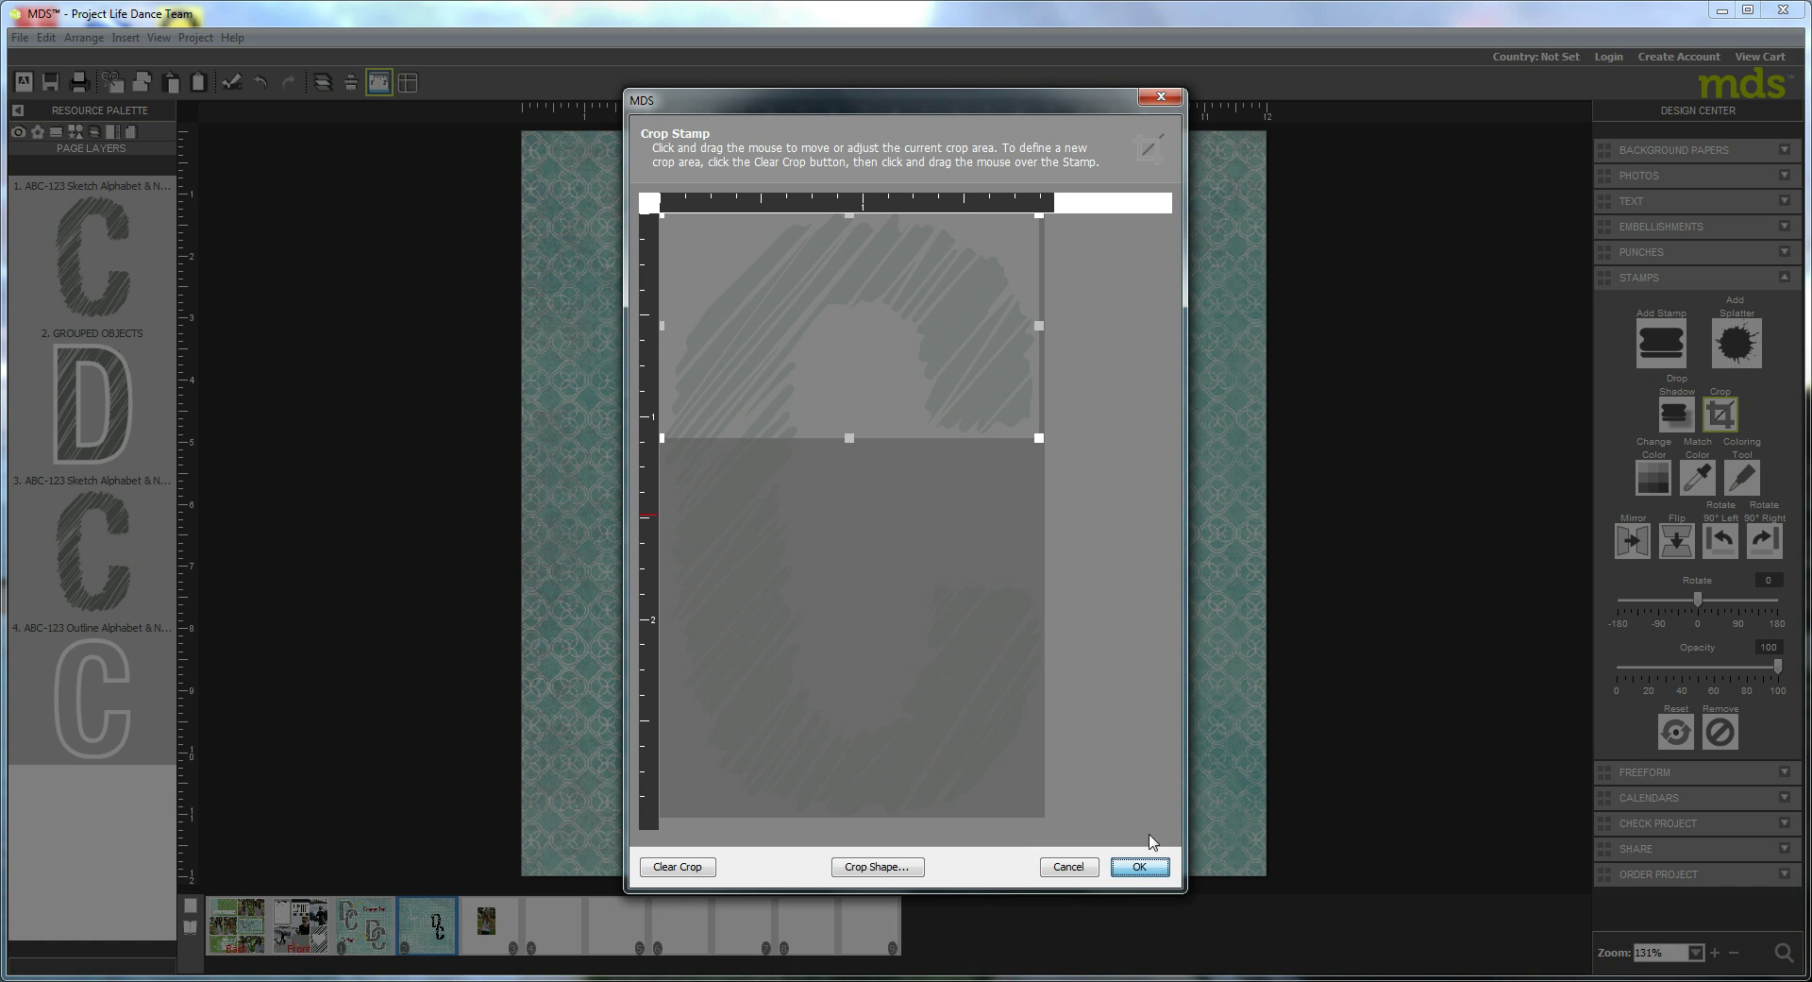
pyautogui.click(1138, 868)
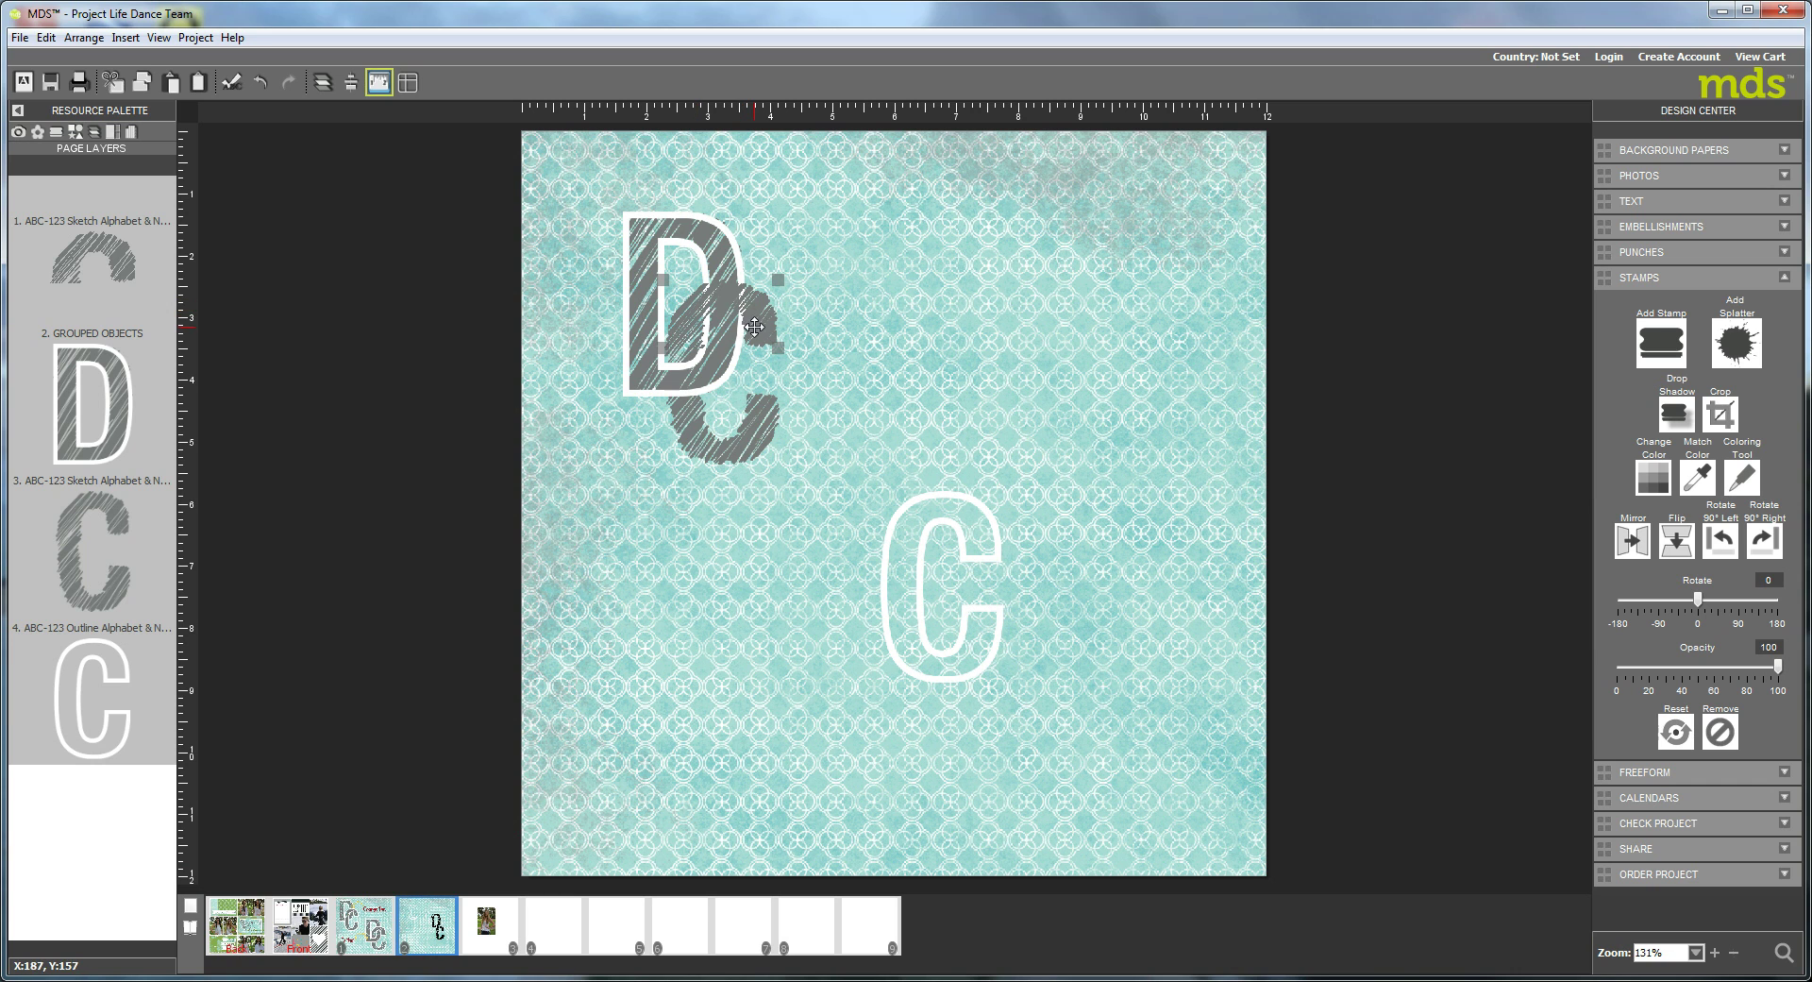
# Align the white outline C over the sketch C and move its layer directly above the full sketch C, beneath the grouped D.
pyautogui.click(983, 653)
pyautogui.moveTo(983, 653)
pyautogui.mouseDown()
pyautogui.moveTo(842, 472)
pyautogui.moveTo(770, 445)
pyautogui.mouseUp()
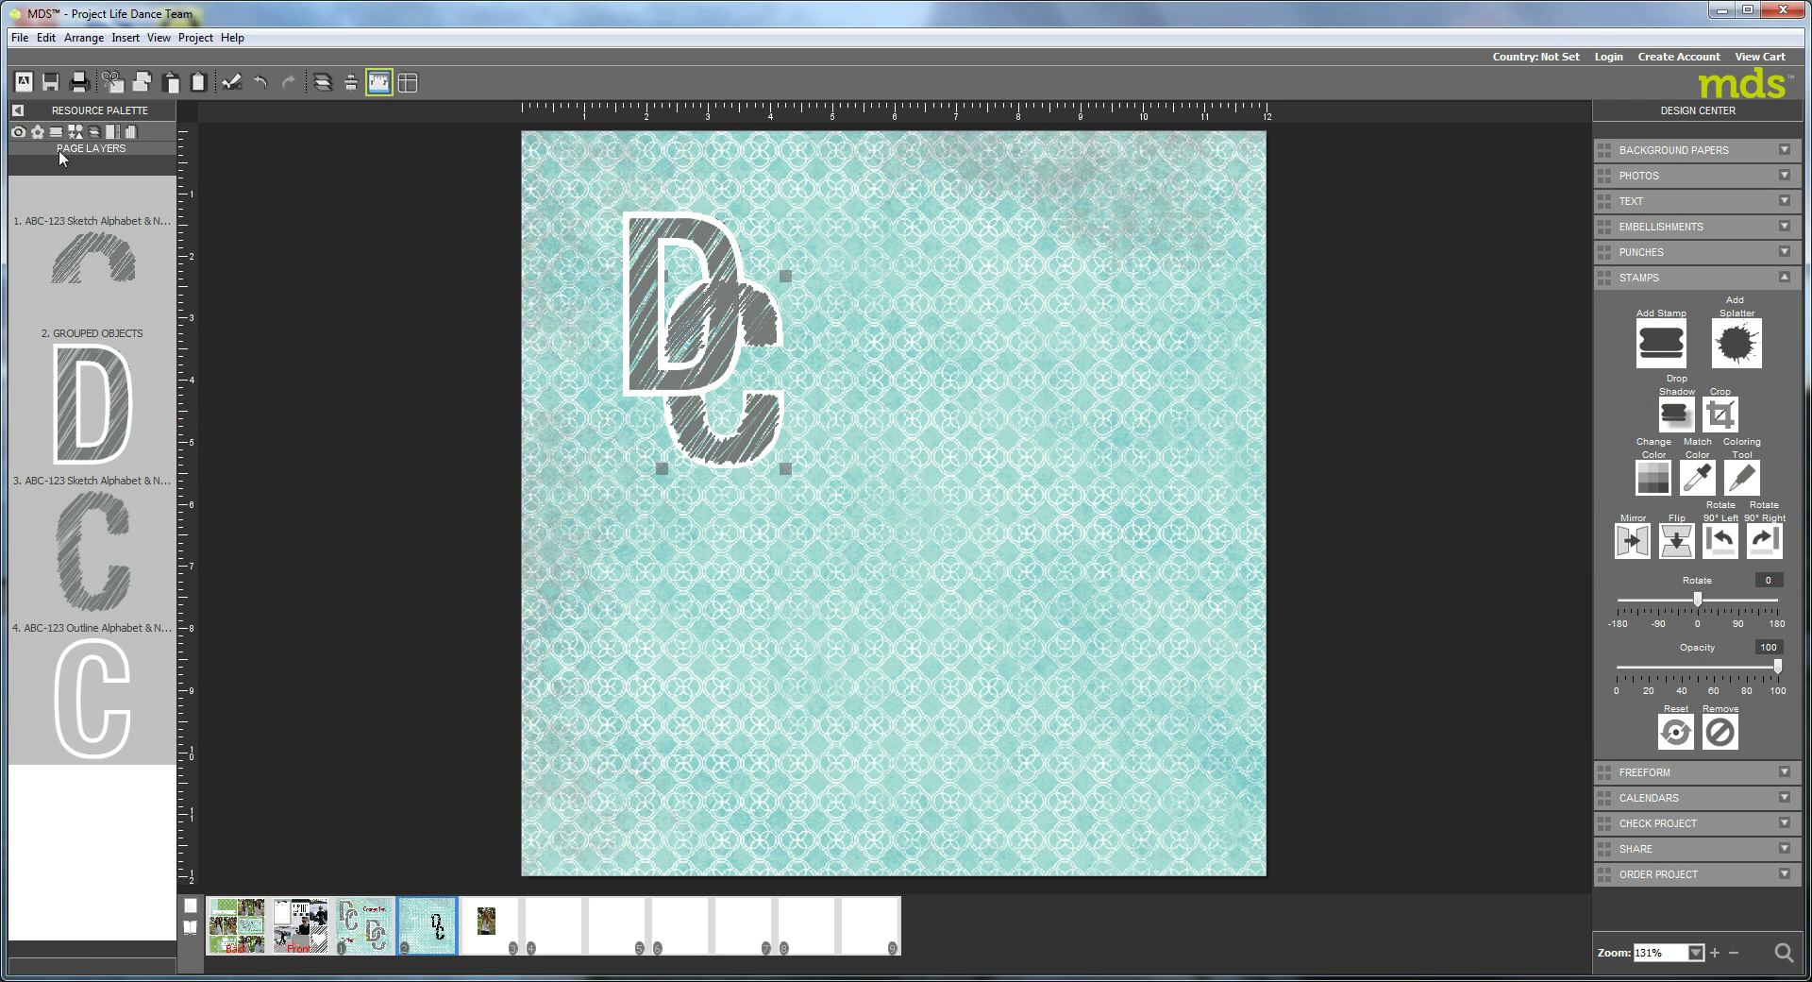
pyautogui.moveTo(79, 728); pyautogui.dragTo(71, 559)
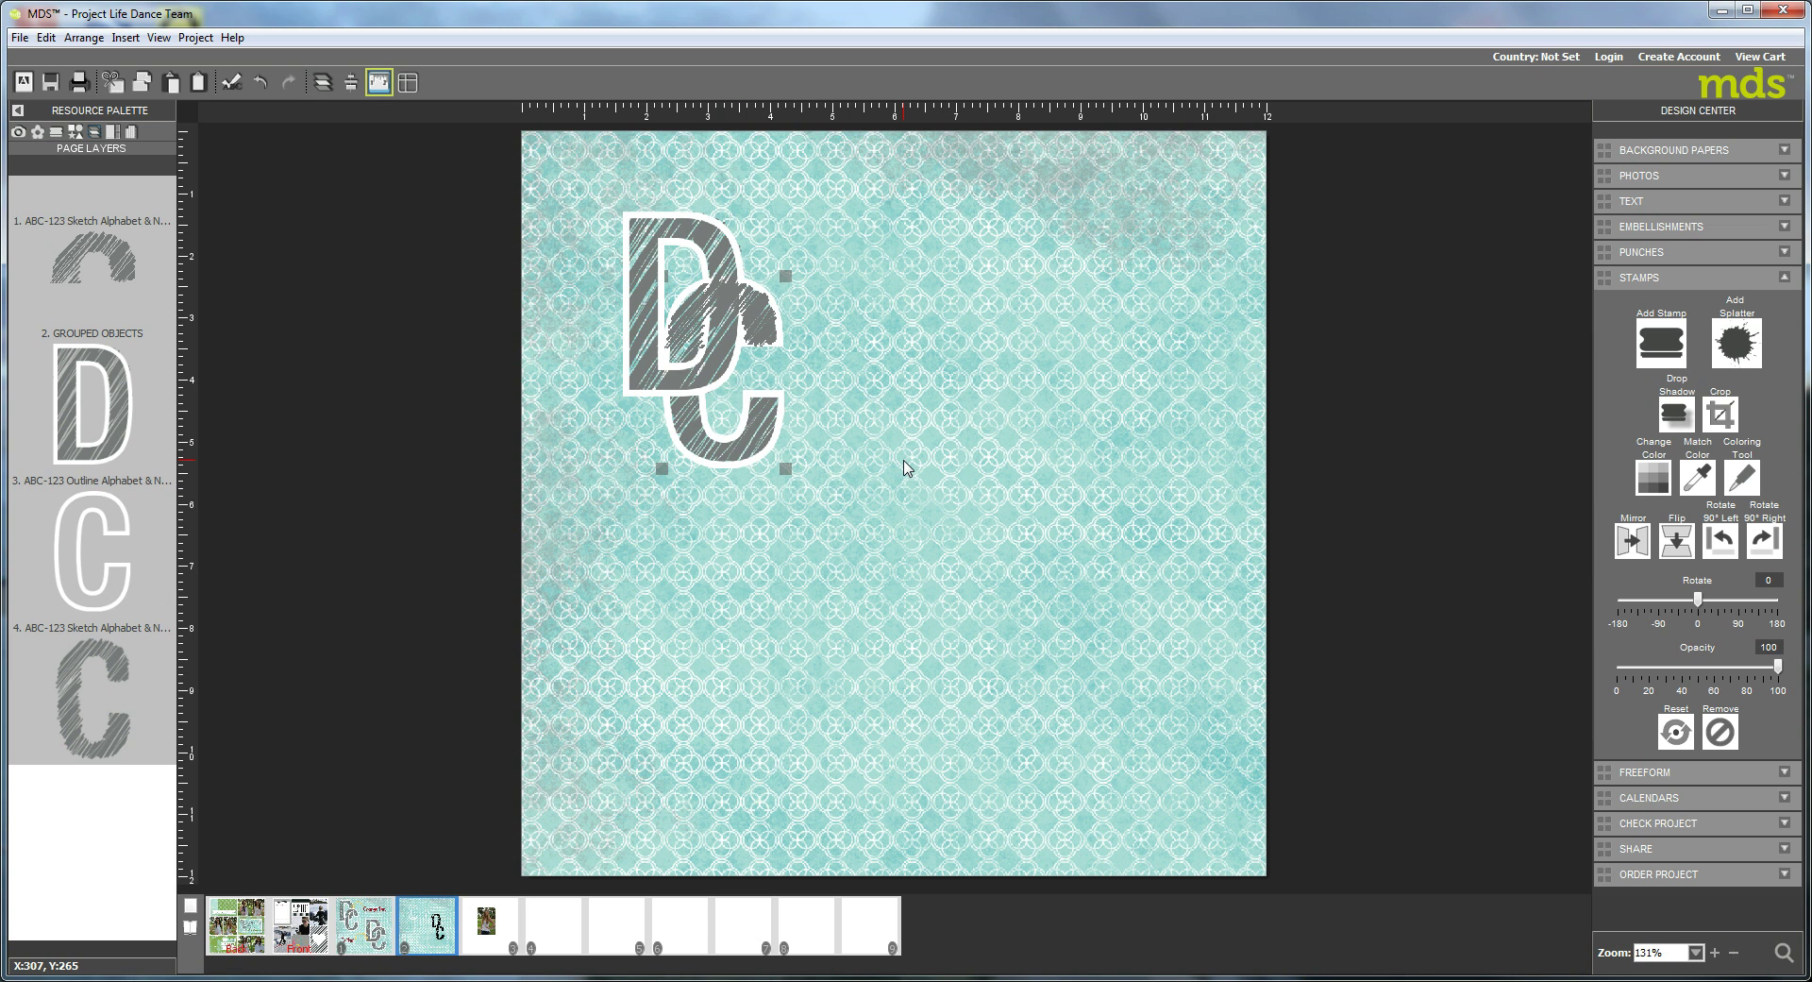
# Copy the white outline C and paste the duplicate in place as the front layer.
pyautogui.click(47, 38)
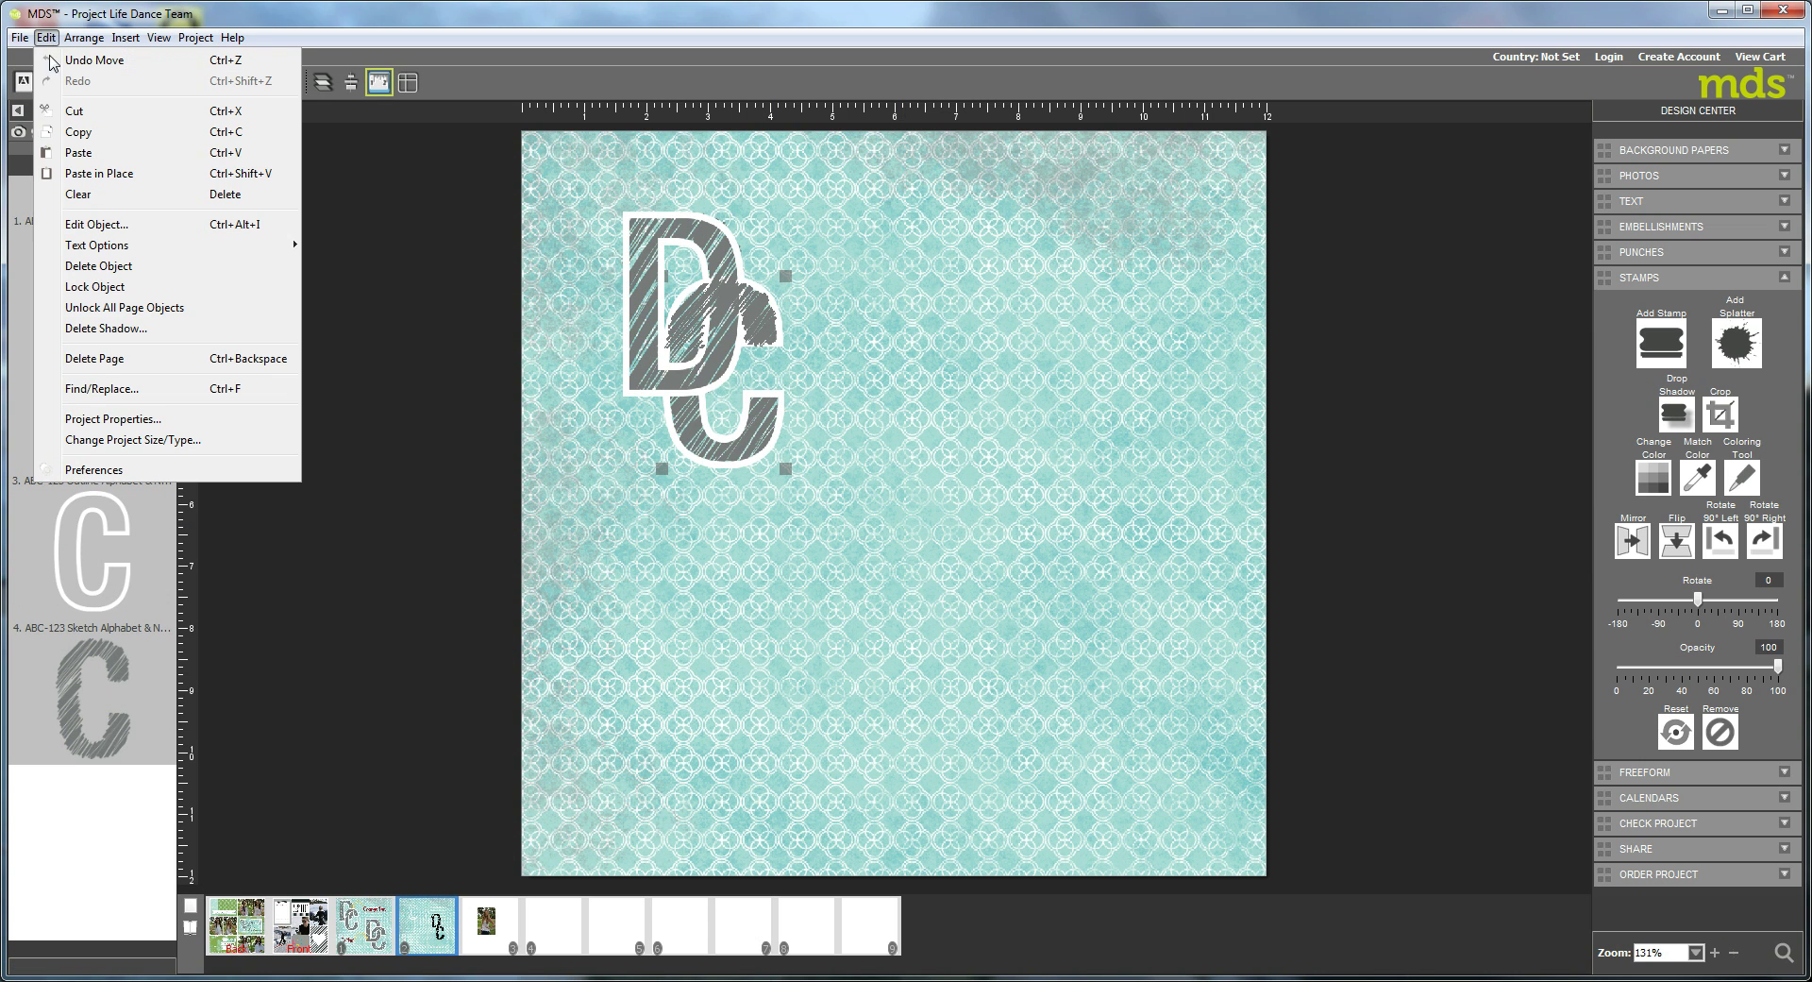
pyautogui.click(79, 132)
pyautogui.click(46, 38)
pyautogui.click(99, 172)
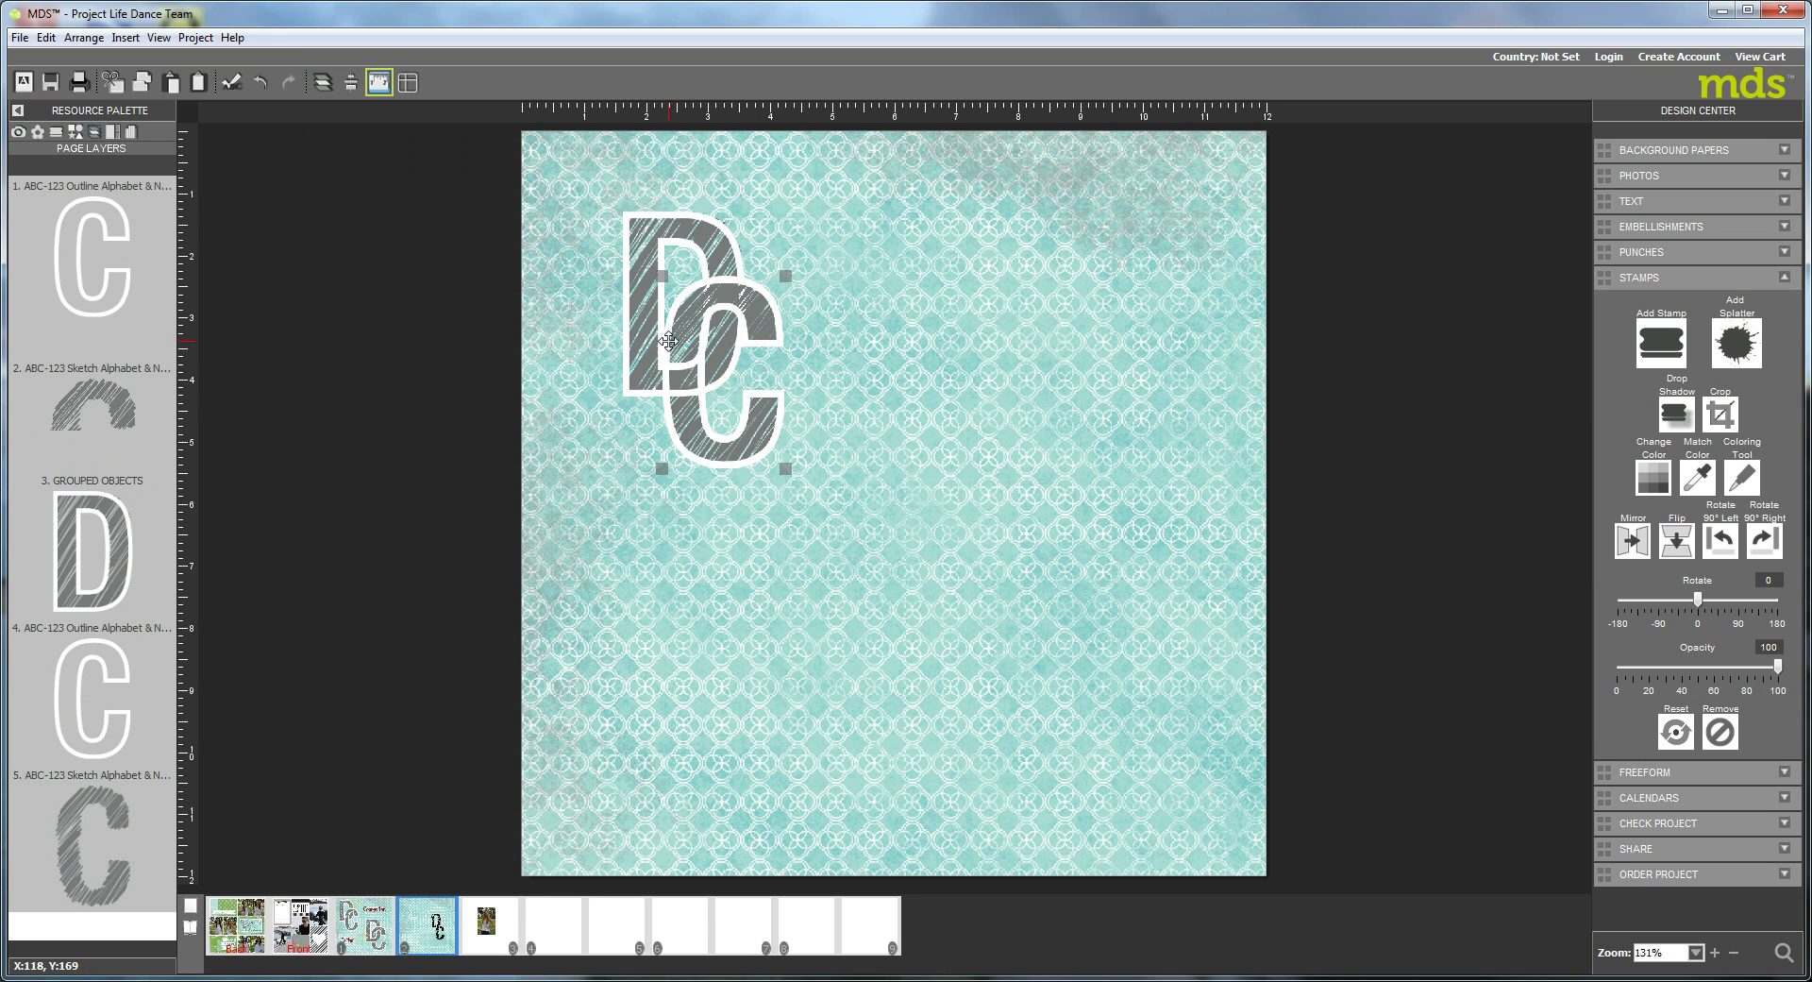
# Crop the front outline C copy to its upper part, ending just below the upper arm of the letter.
pyautogui.click(1720, 413)
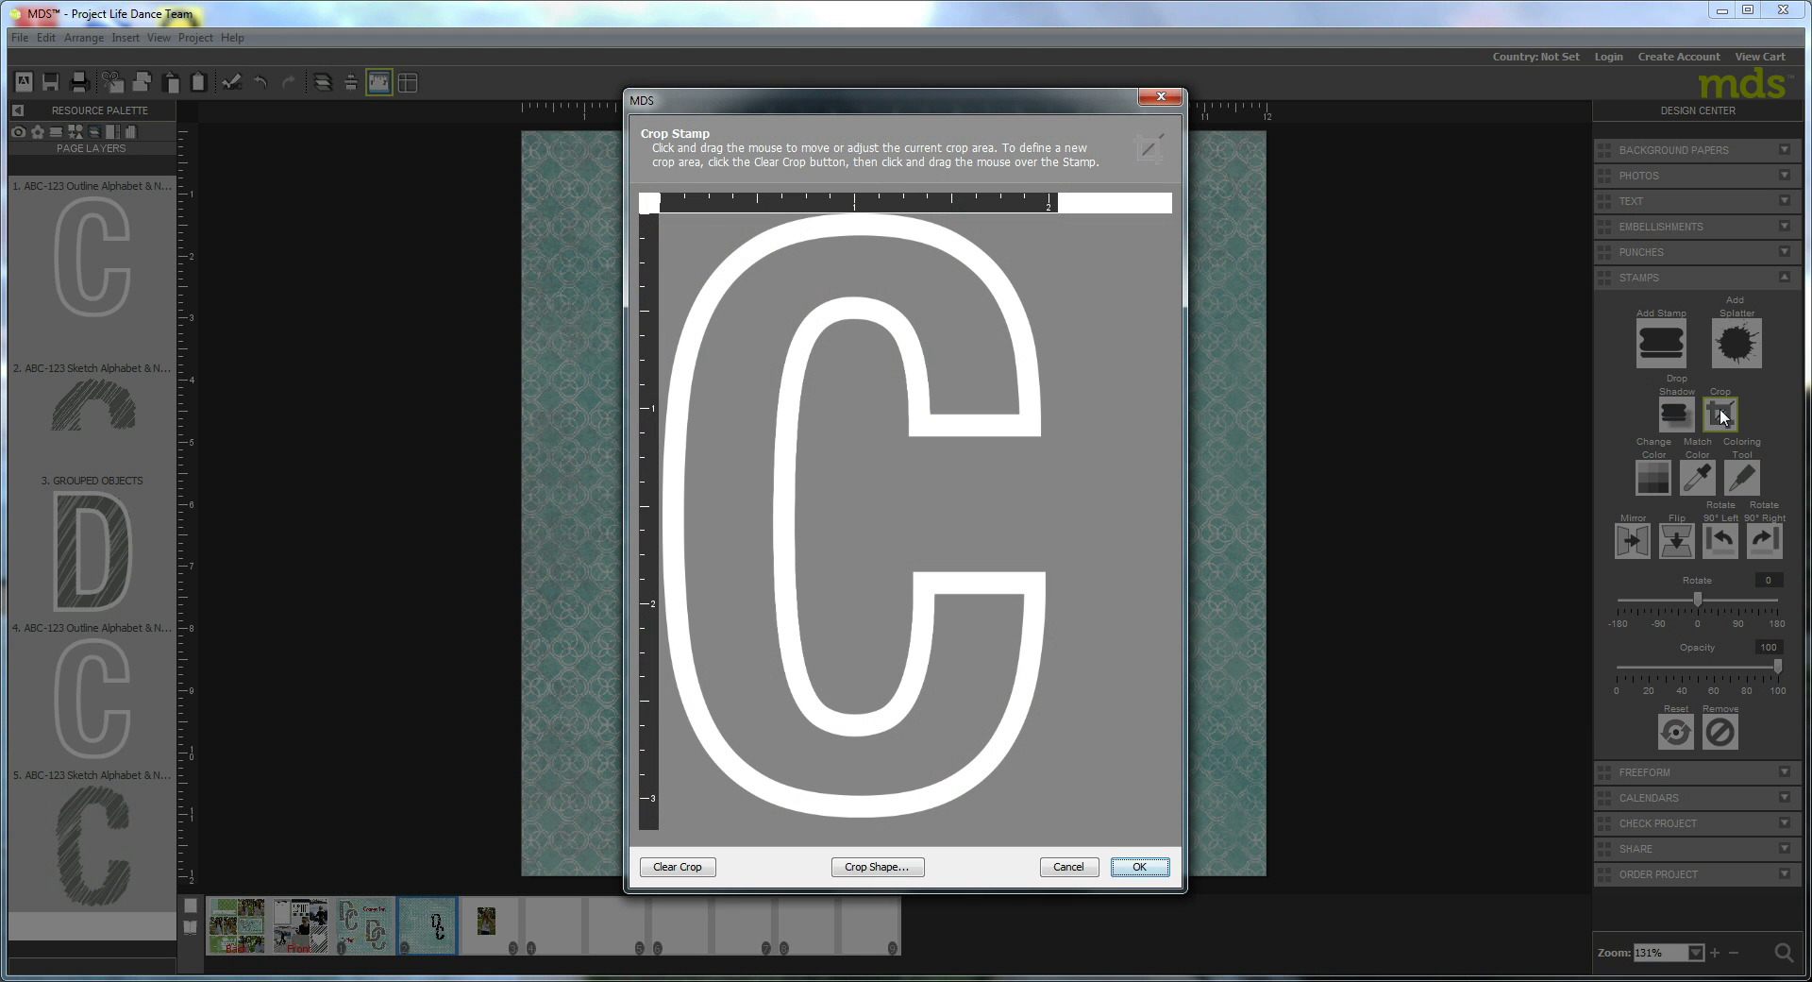
pyautogui.moveTo(661, 214); pyautogui.dragTo(1046, 451)
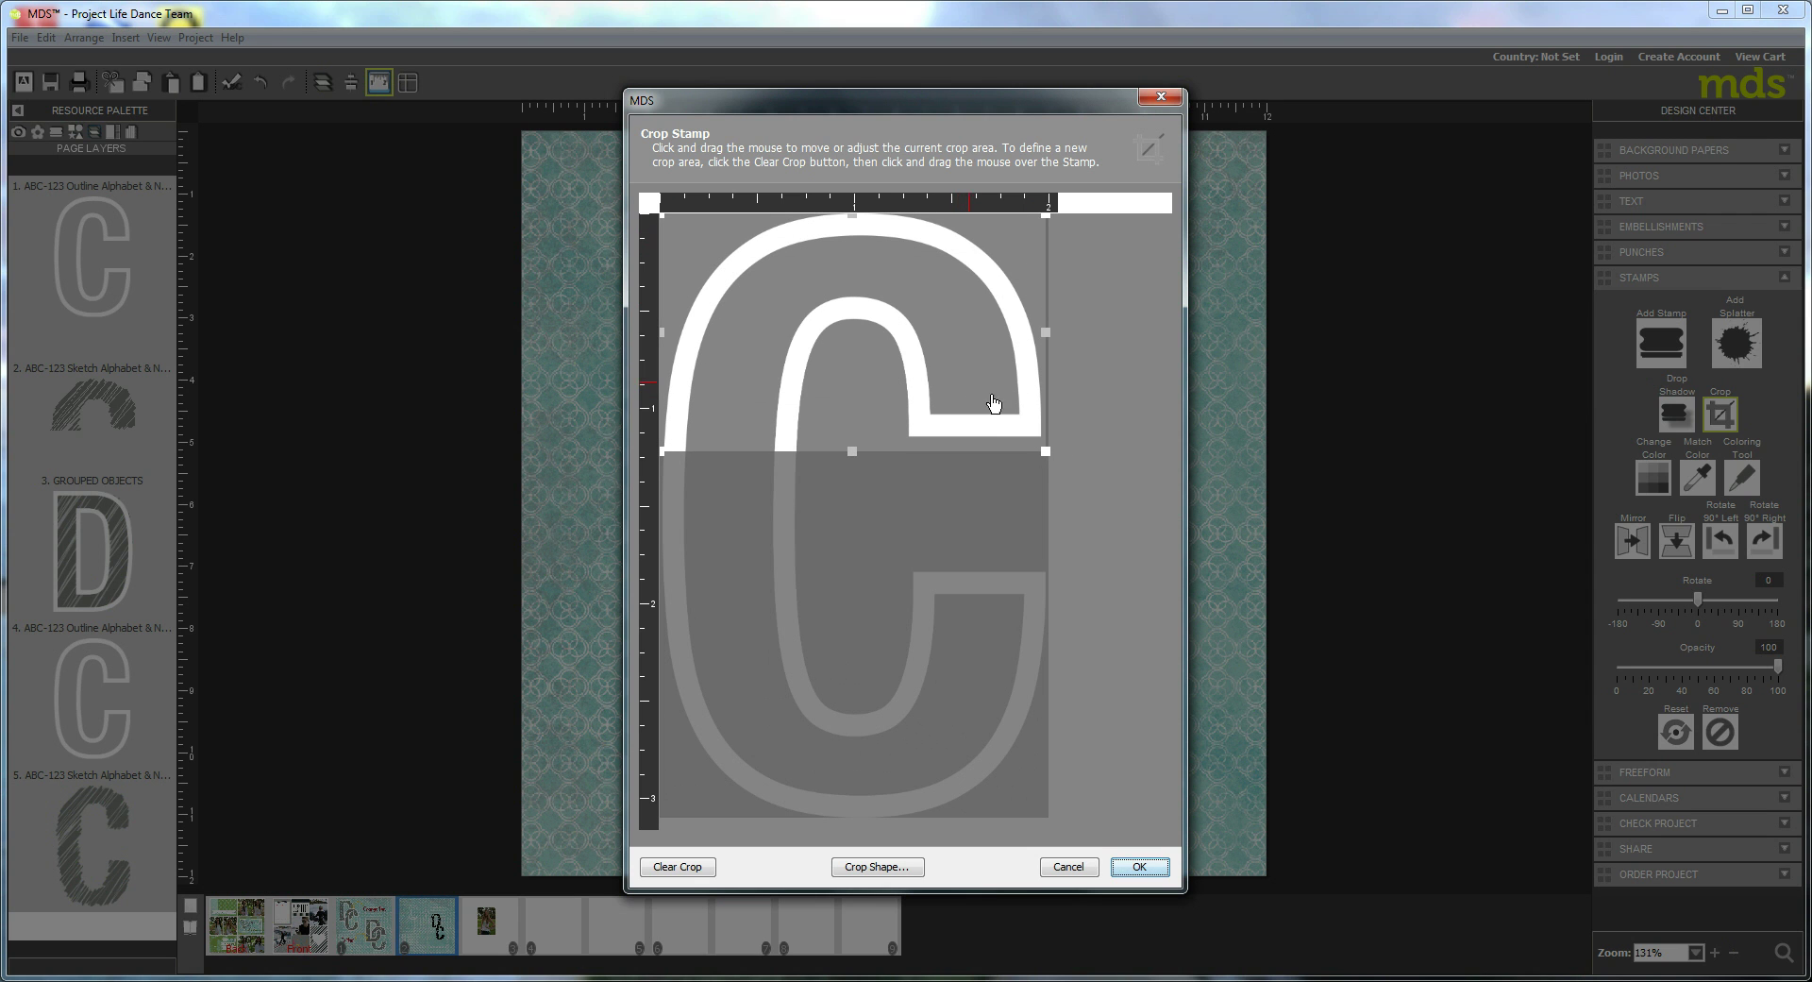
pyautogui.moveTo(1047, 332); pyautogui.dragTo(1048, 335)
pyautogui.moveTo(854, 451); pyautogui.dragTo(856, 444)
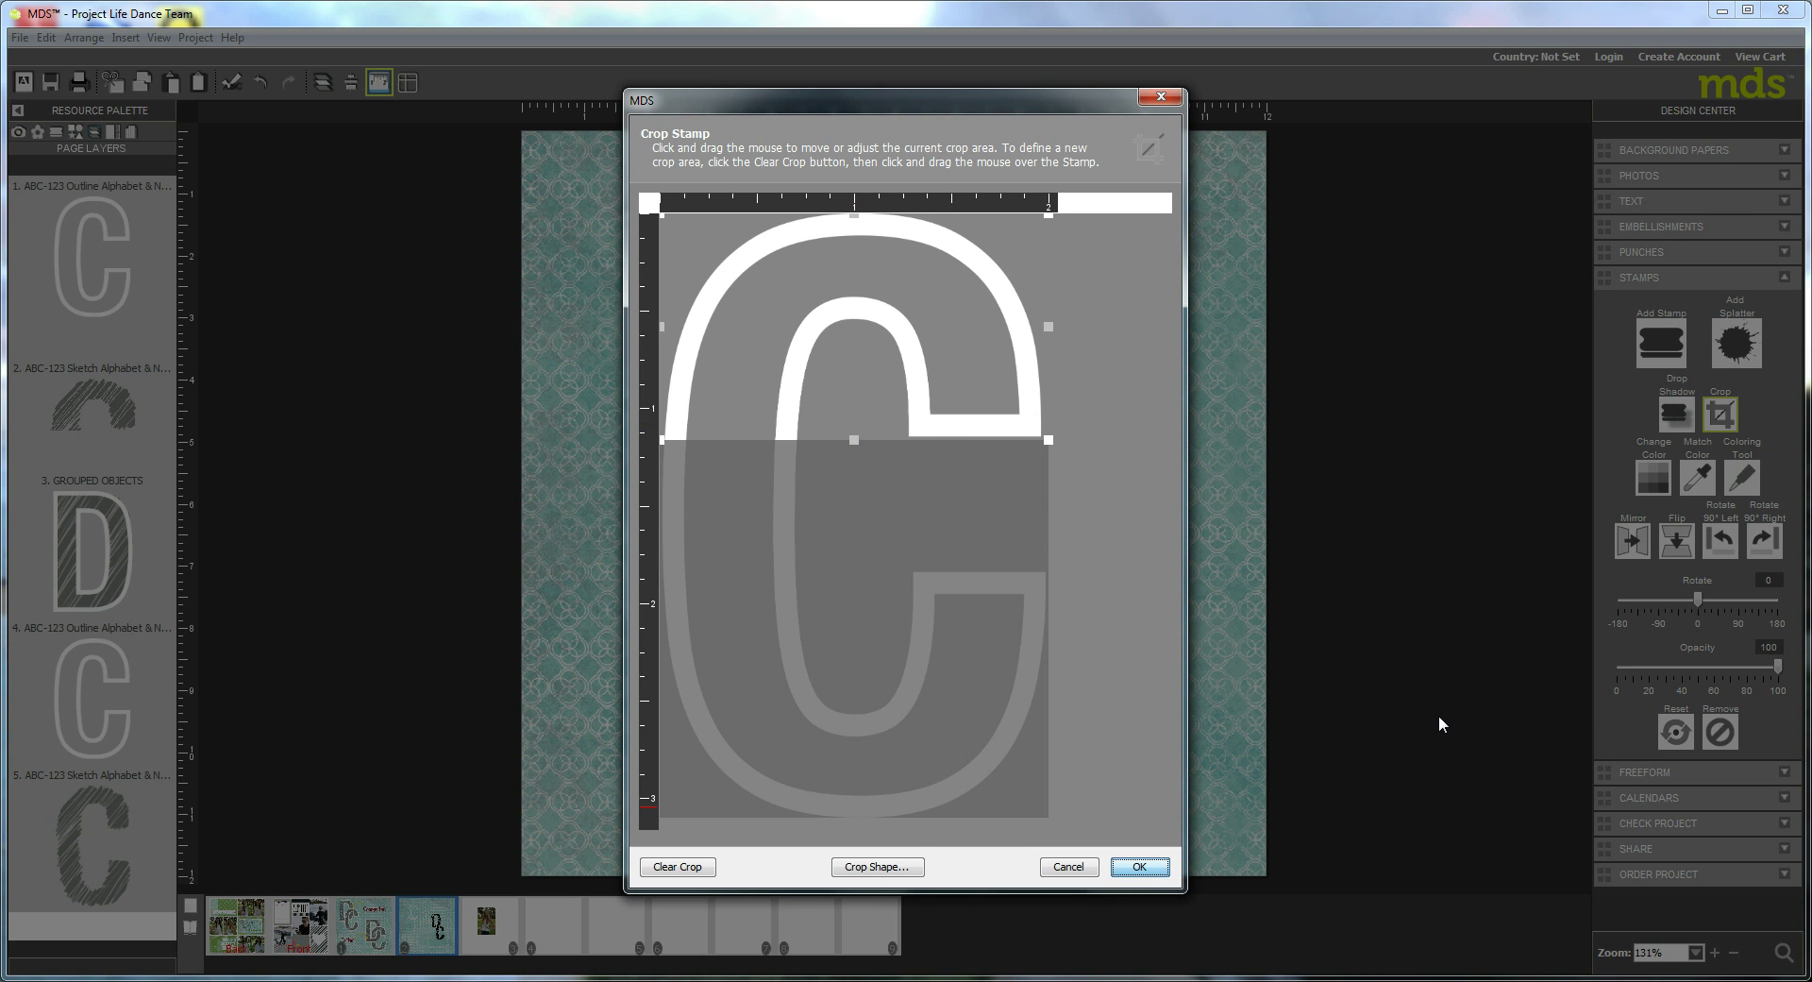
pyautogui.press('Return')
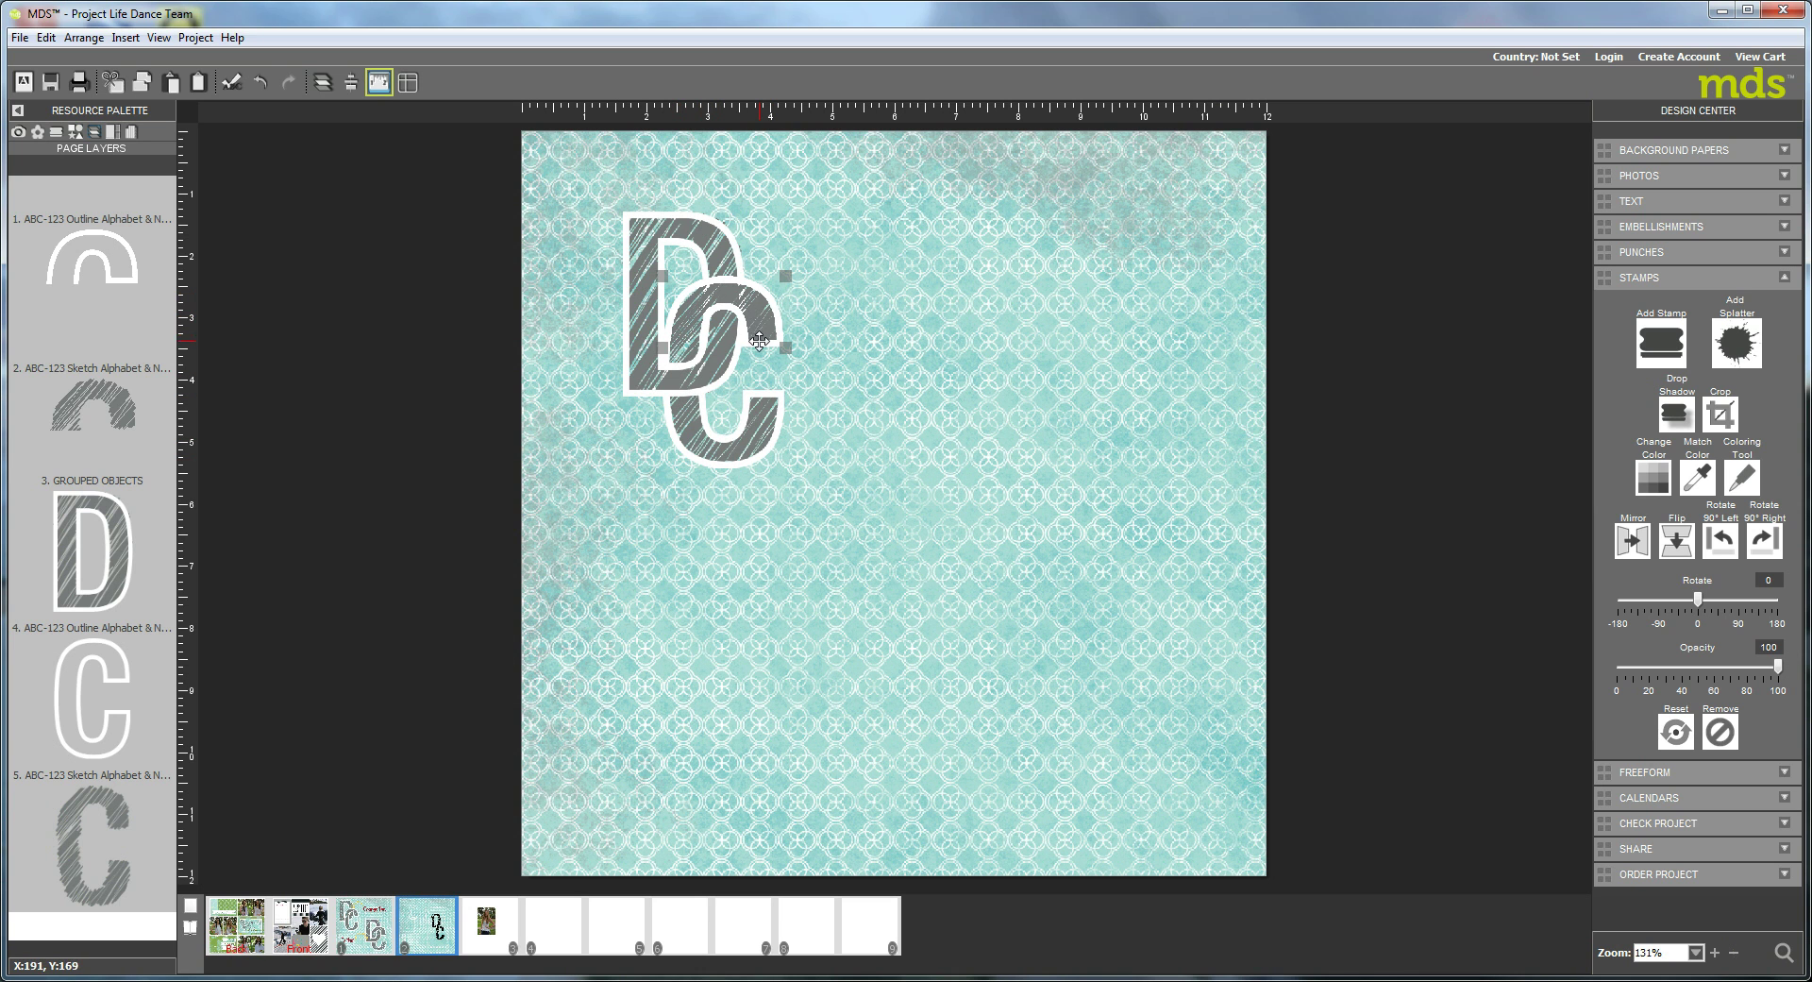
# Select all the D and C pieces of the monogram and group them into one object.
pyautogui.moveTo(585, 183); pyautogui.dragTo(821, 508)
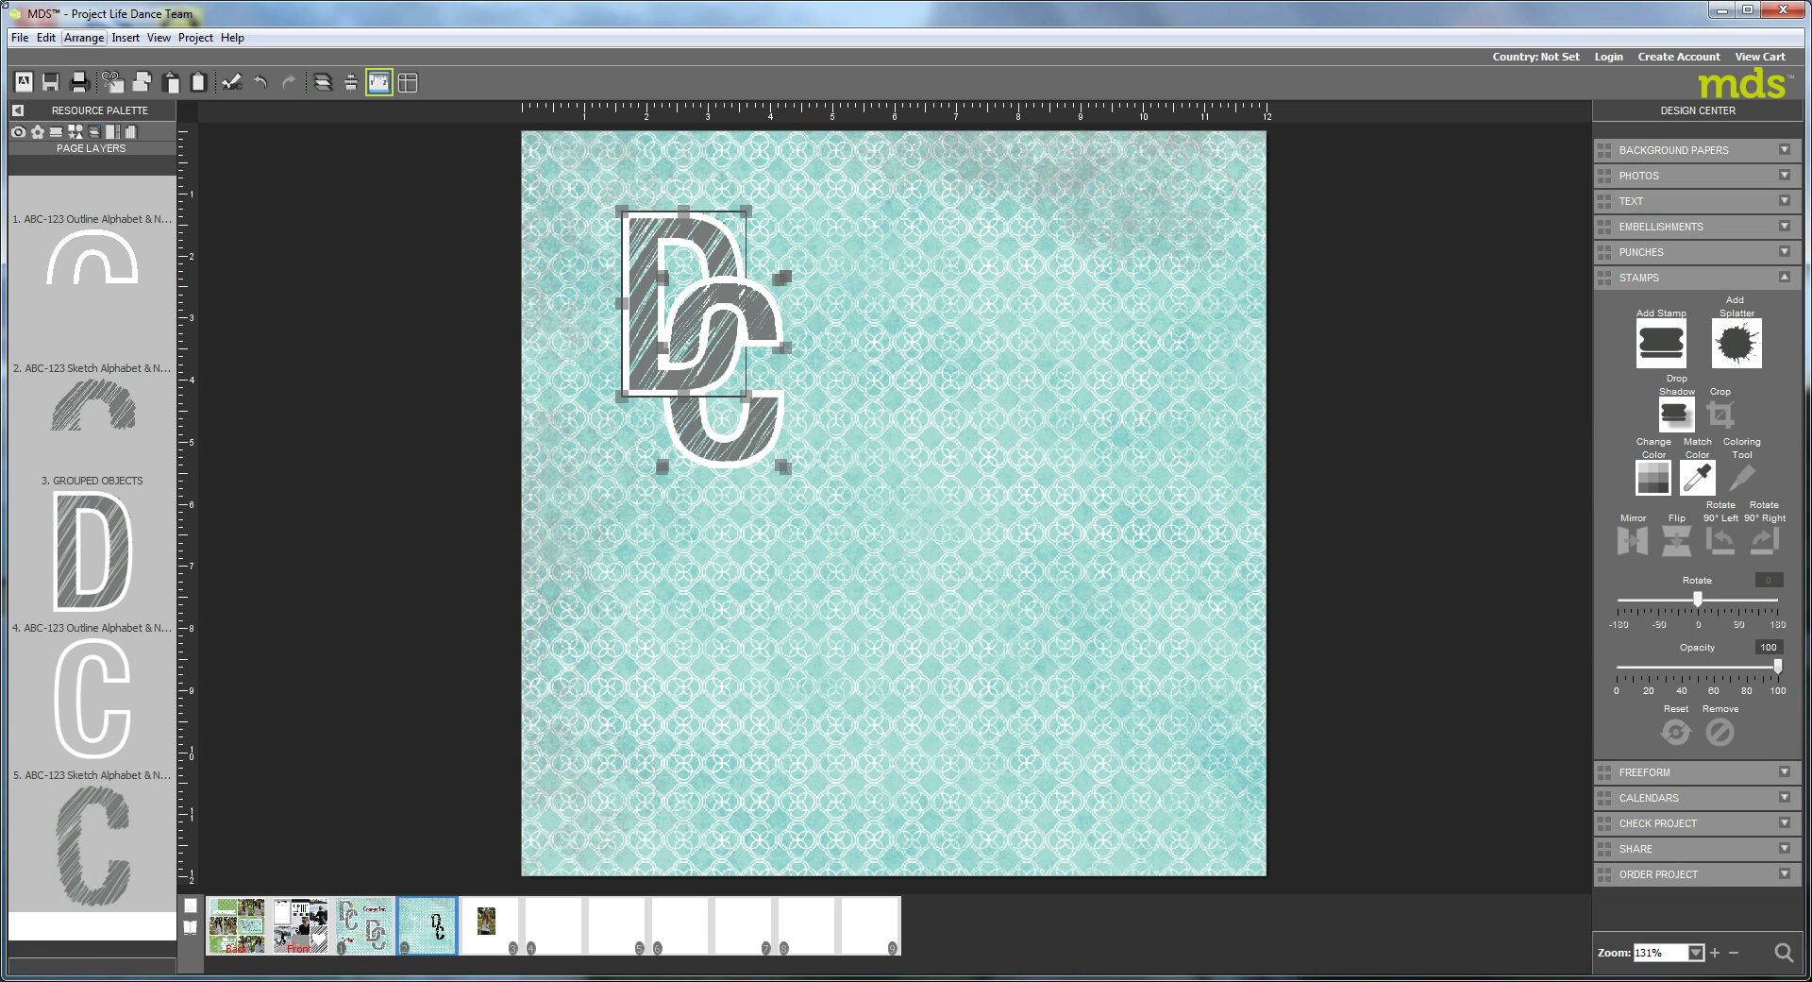
pyautogui.click(83, 37)
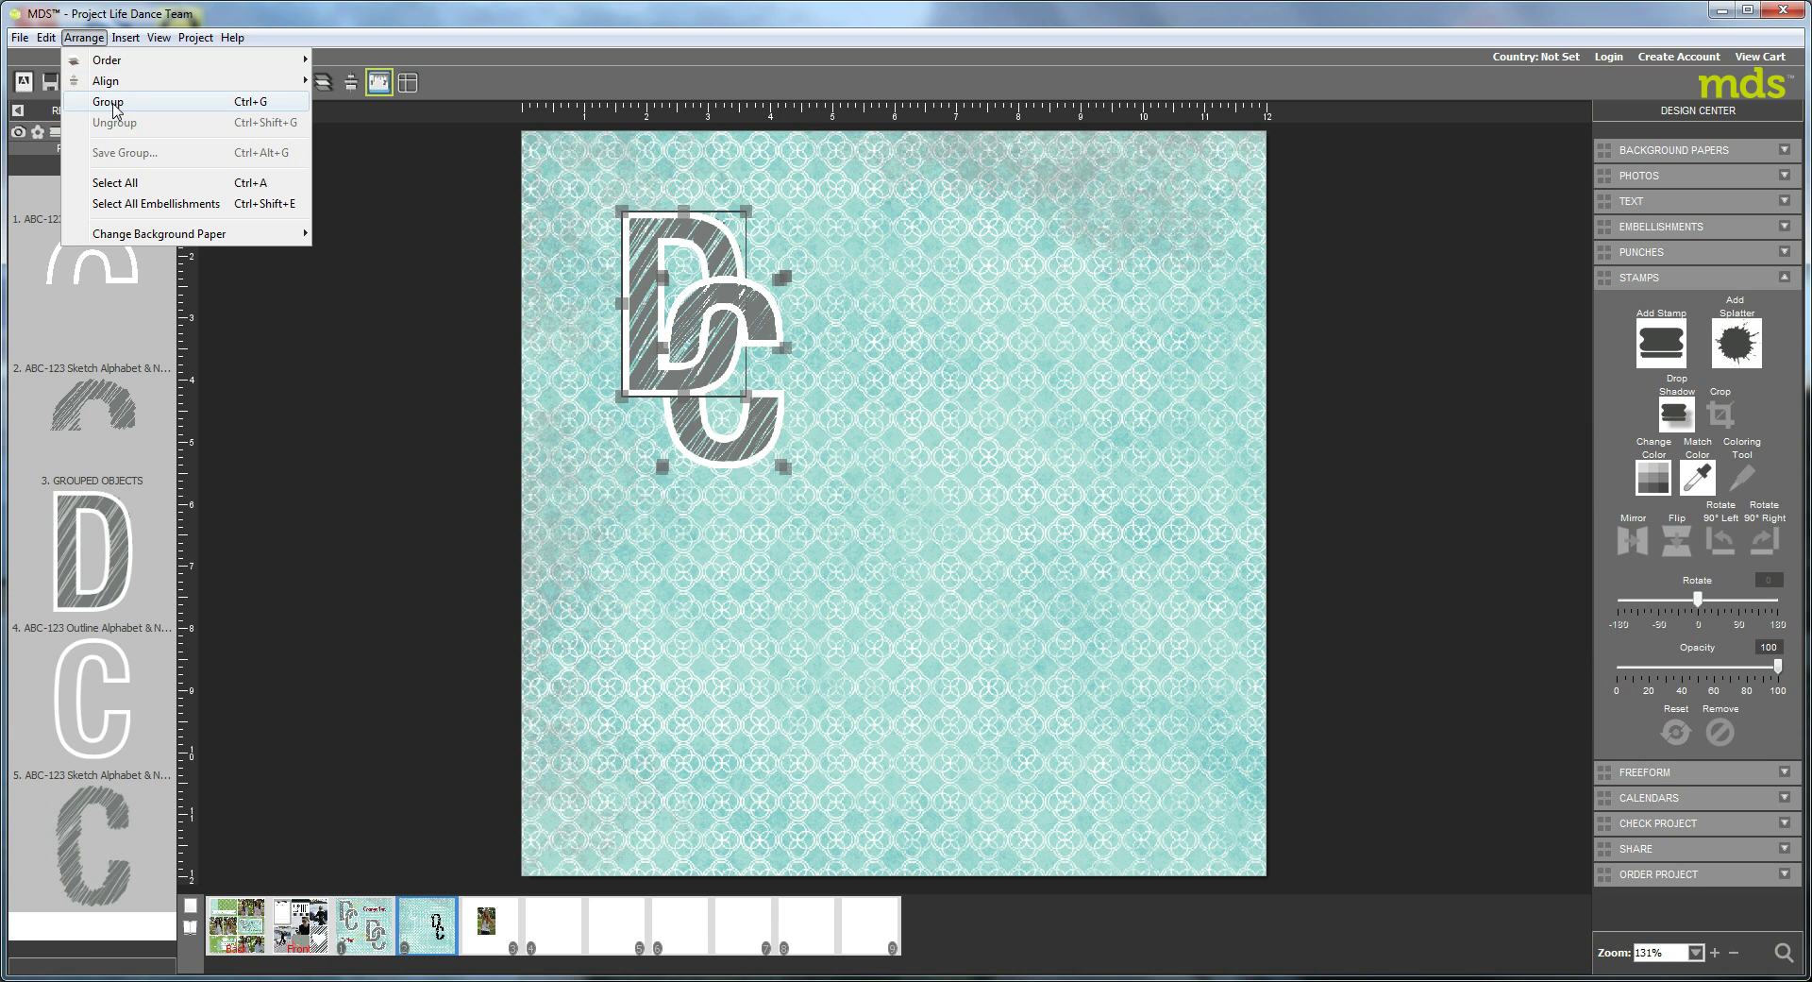
pyautogui.click(118, 112)
# Reposition the grouped monogram slightly, duplicate it, and place the copy below and to the right, partly overlapping the original.
pyautogui.moveTo(708, 345); pyautogui.dragTo(747, 360)
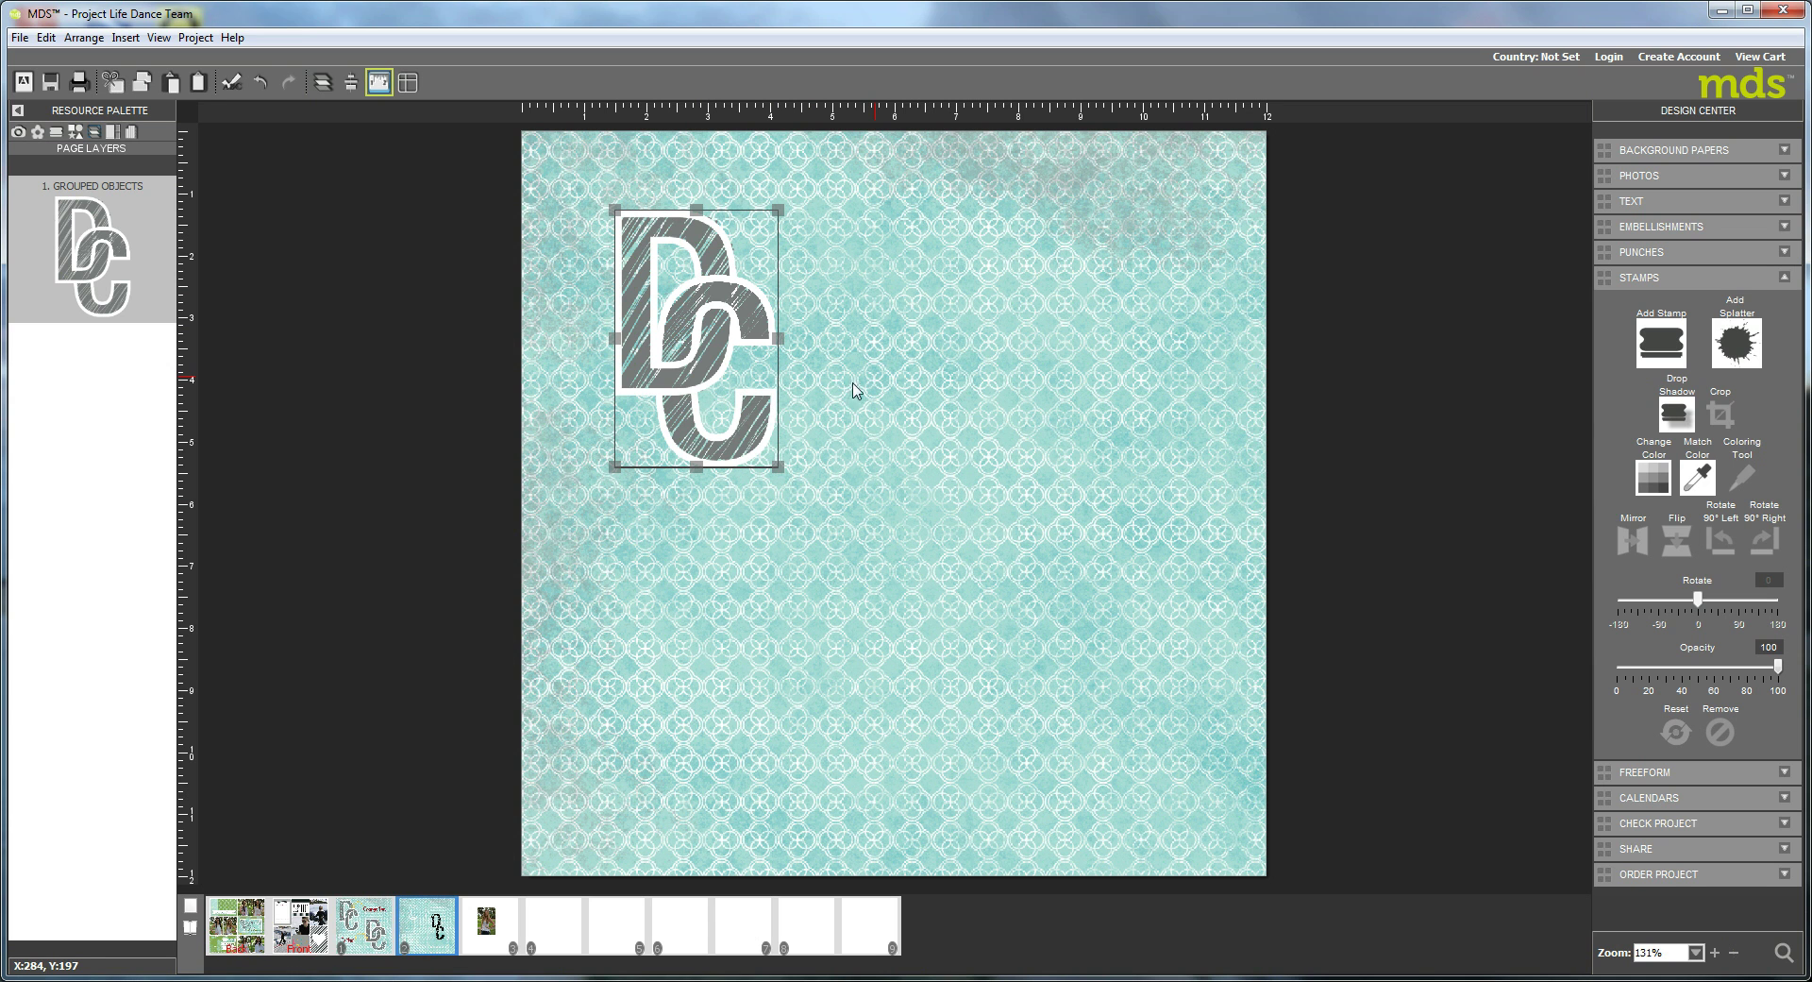
pyautogui.hotkey('ctrl', 'd')
pyautogui.moveTo(714, 351); pyautogui.dragTo(761, 489)
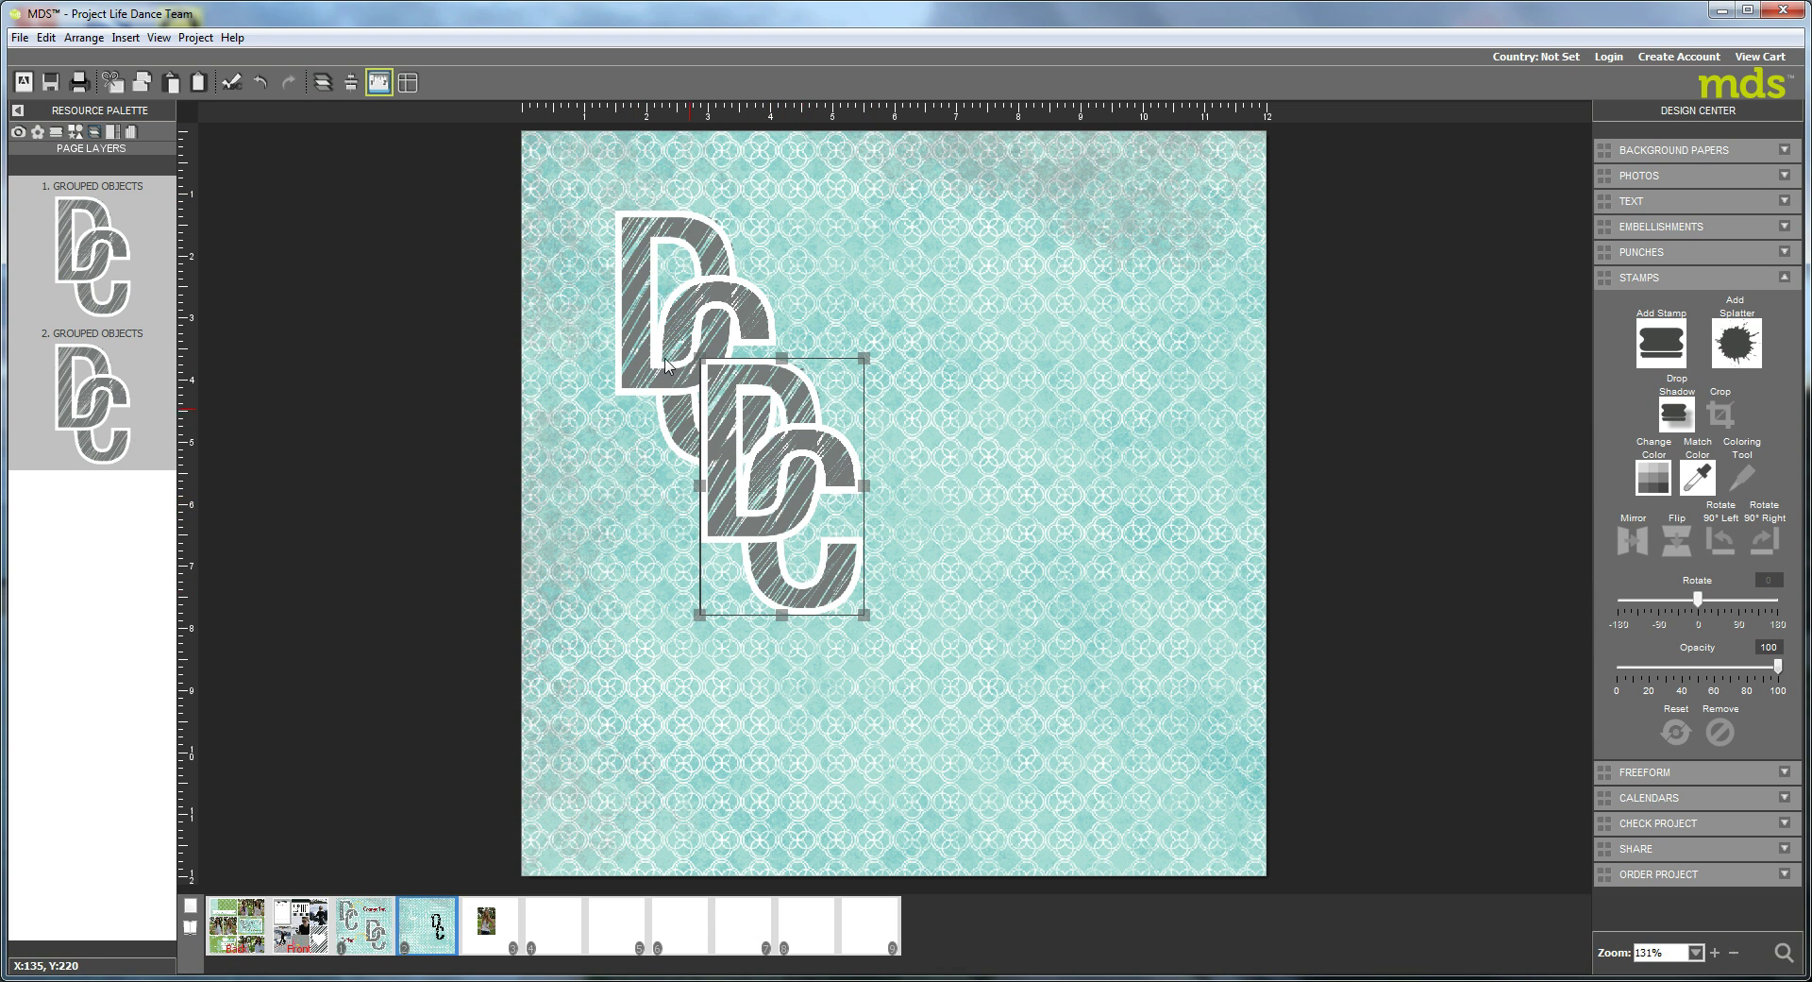